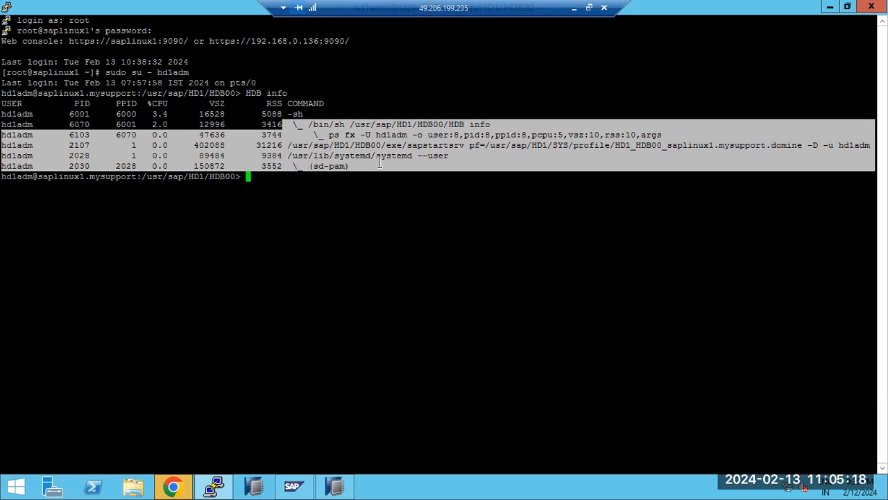
# Step: Run 'HDB start' as hd1adm and wait until the HD1 instance reports Start and OK
pyautogui.write('HDB start')
pyautogui.press('Return')
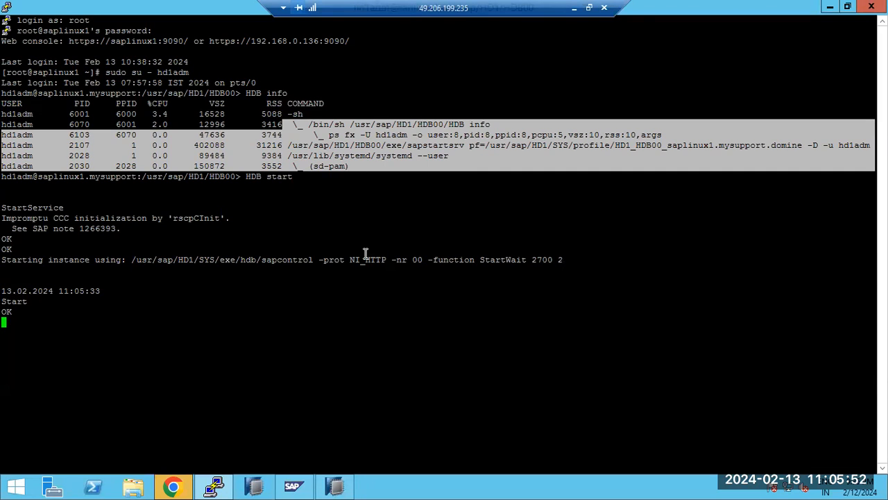
pyautogui.click(213, 488)
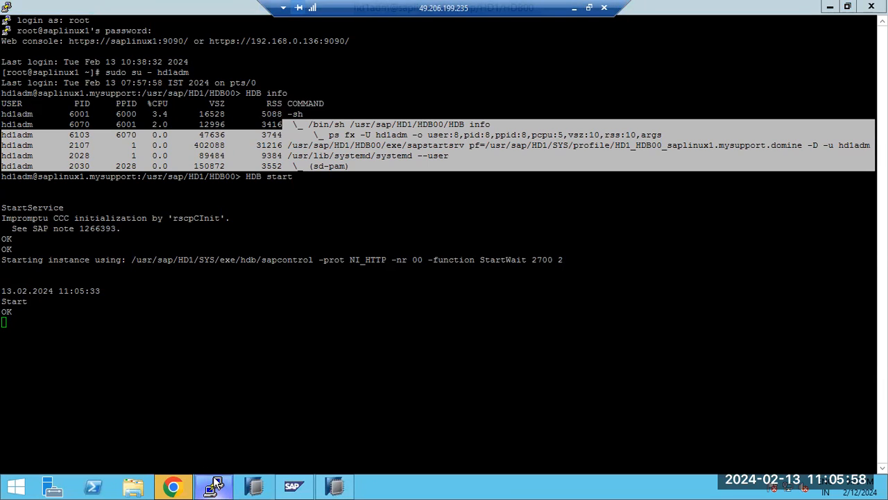
# Step: Launch the saved saphana session from PuTTY's Recent Sessions list on the taskbar
pyautogui.rightClick(215, 484)
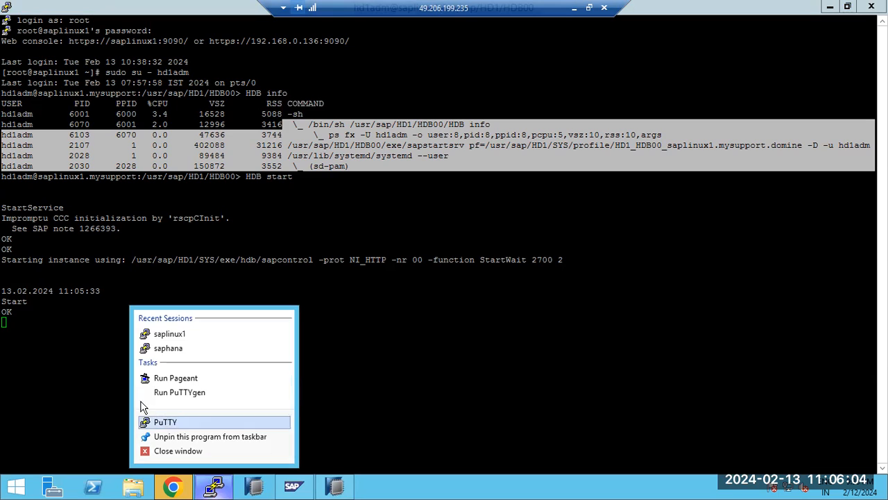
pyautogui.click(11, 321)
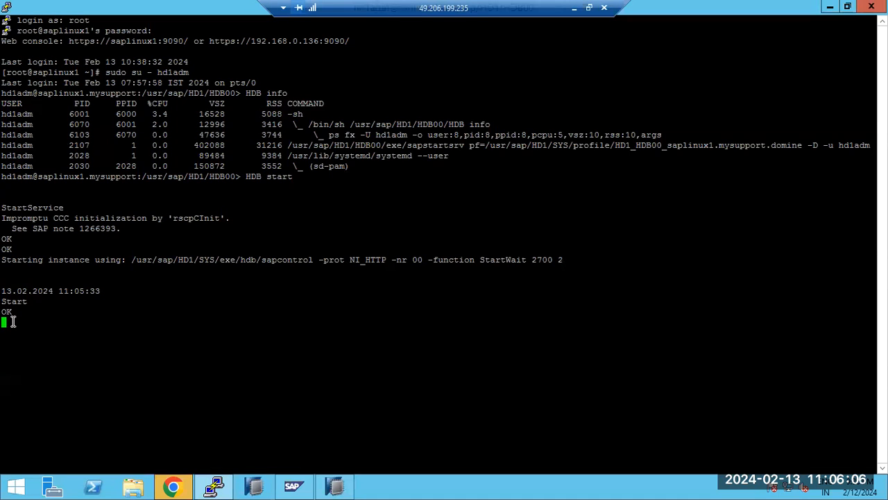
pyautogui.rightClick(226, 489)
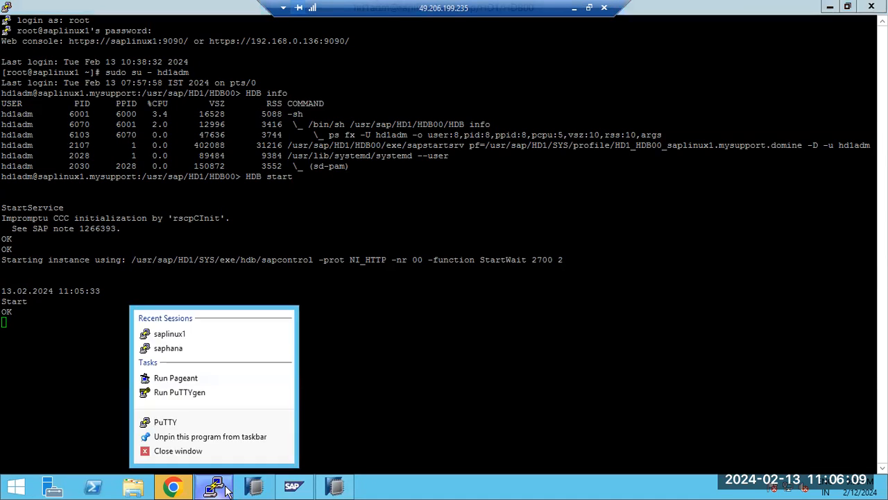
pyautogui.click(176, 347)
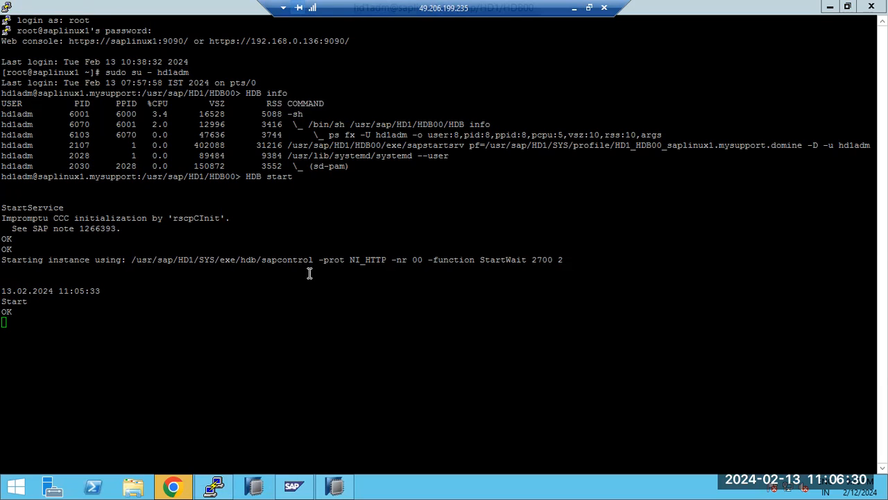
pyautogui.click(217, 488)
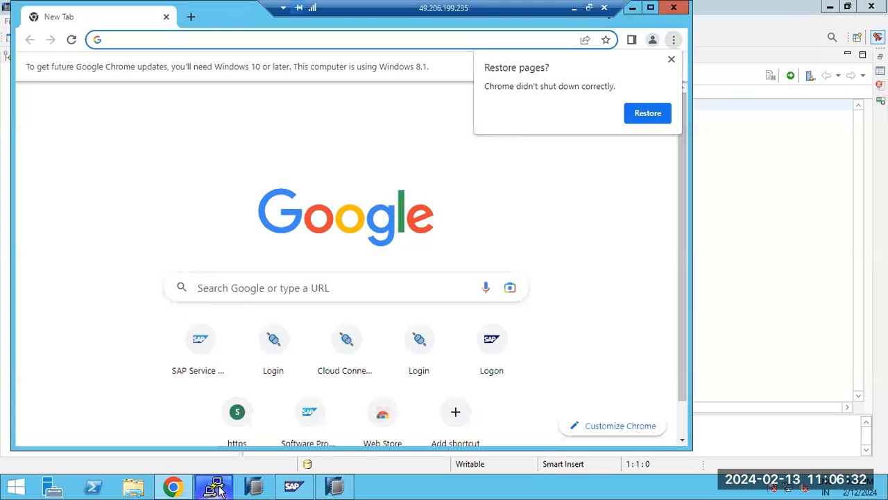
# Step: Minimize SAP MMC, HANA Studio and Chrome so the new saphana PuTTY login window shows
pyautogui.click(294, 488)
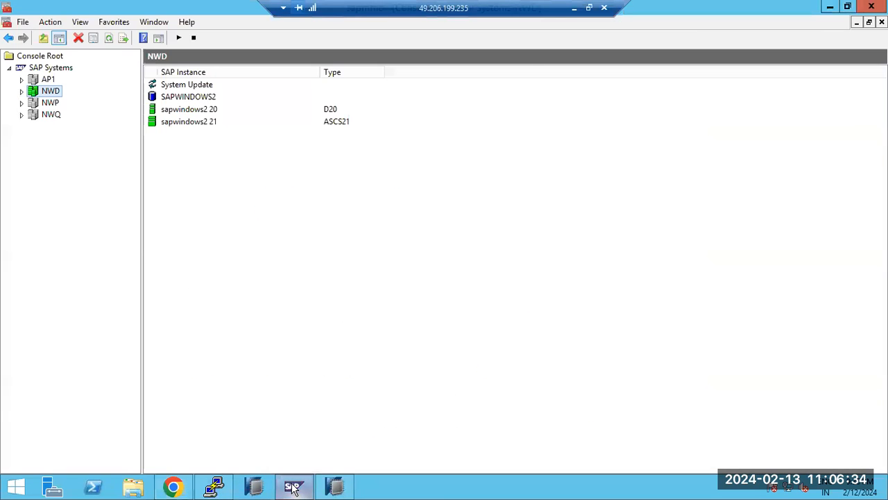
pyautogui.click(293, 488)
pyautogui.click(748, 296)
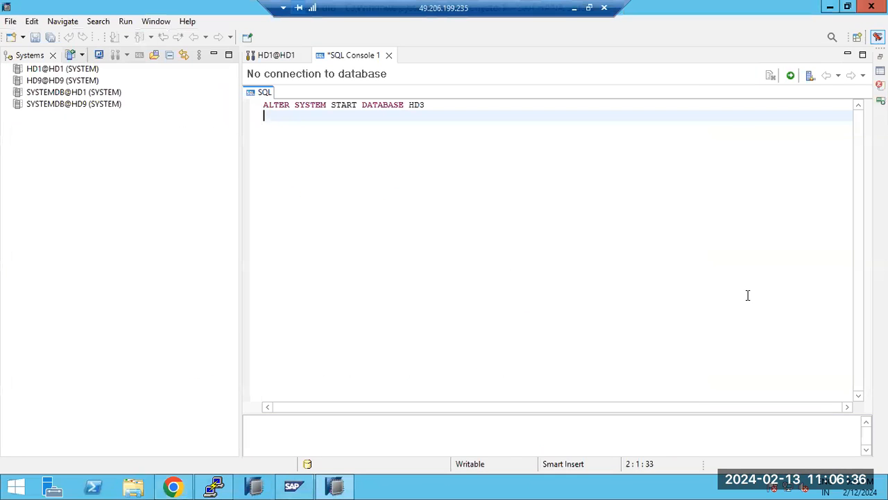
pyautogui.click(830, 7)
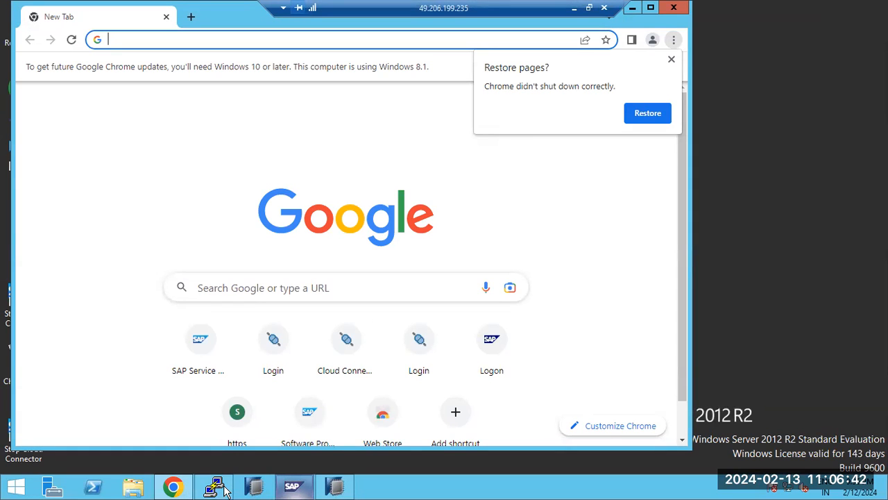
pyautogui.click(633, 8)
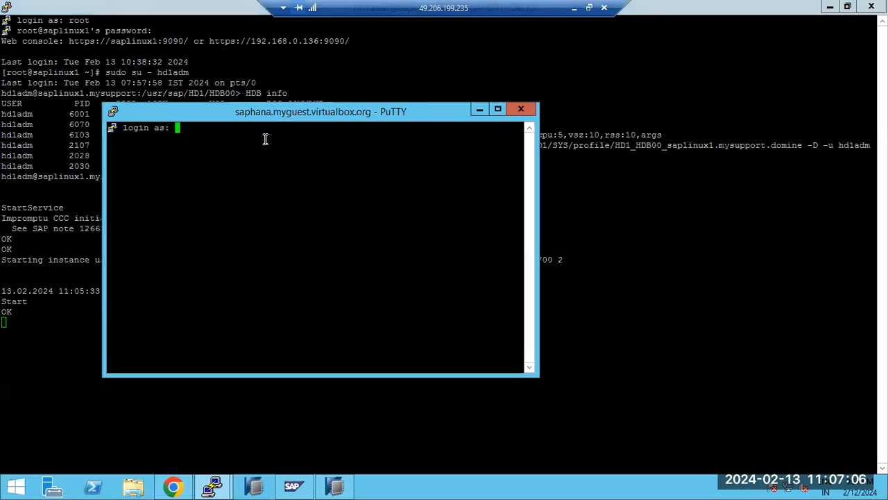
# Step: Log in to the saphana server as root with its password
pyautogui.write('root')
pyautogui.press('Return')
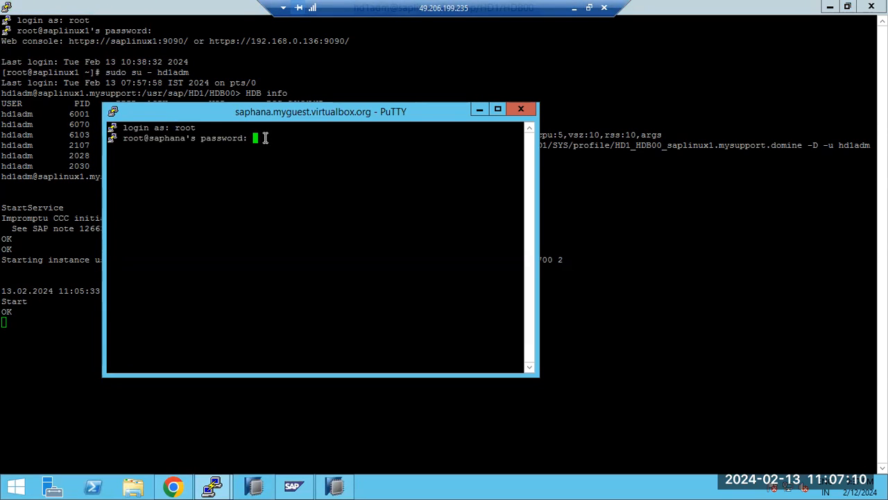
pyautogui.press('Return')
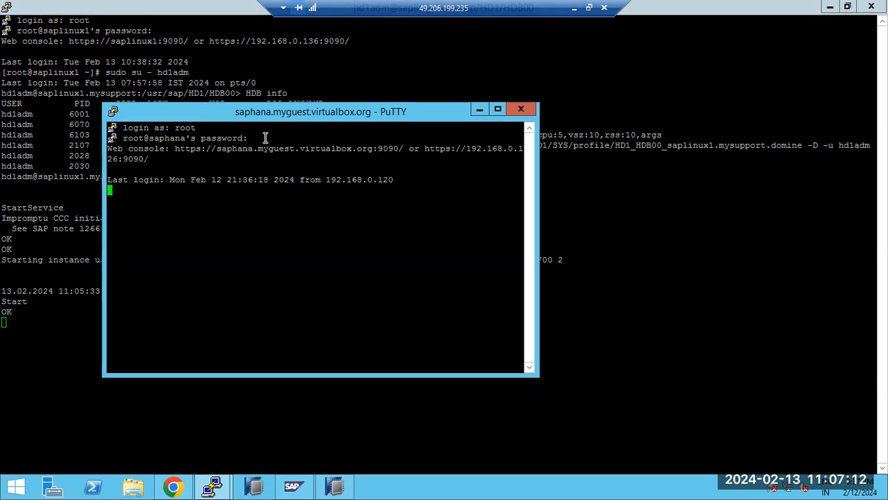
# Step: Try switching to ecpadm with 'sudo su -- ecpadm' and a corrected version, then run 'HDB info'
pyautogui.write('sudo su -')
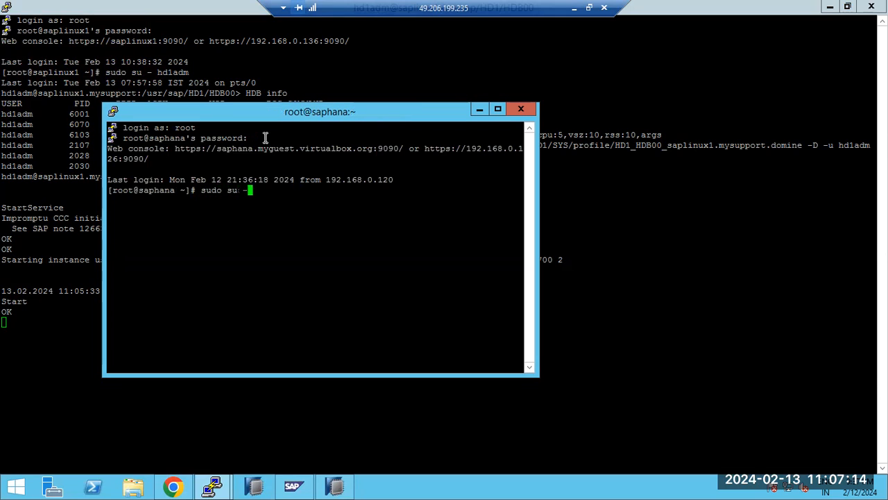
pyautogui.write('- ecpadm')
pyautogui.press('Return')
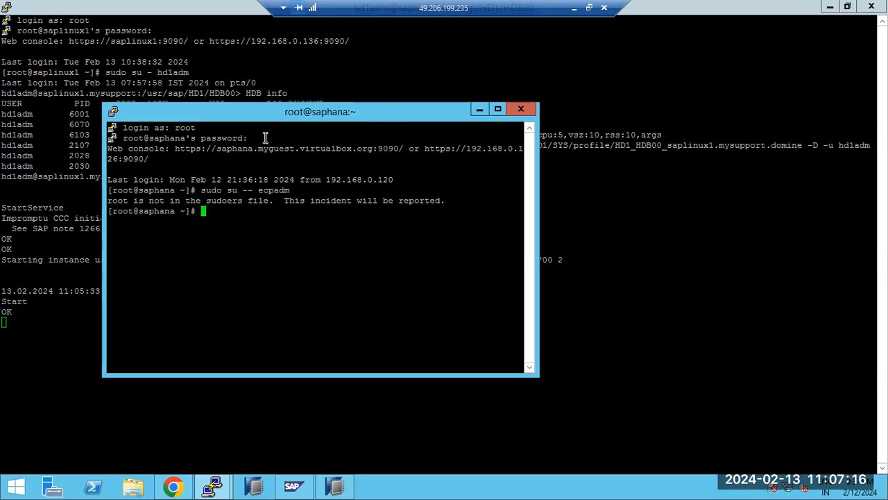
pyautogui.press('Up')
pyautogui.press('BackSpace')
pyautogui.press('BackSpace')
pyautogui.press('BackSpace')
pyautogui.press('BackSpace')
pyautogui.press('BackSpace')
pyautogui.press('BackSpace')
pyautogui.press('BackSpace')
pyautogui.press('BackSpace')
pyautogui.write('ecpadm')
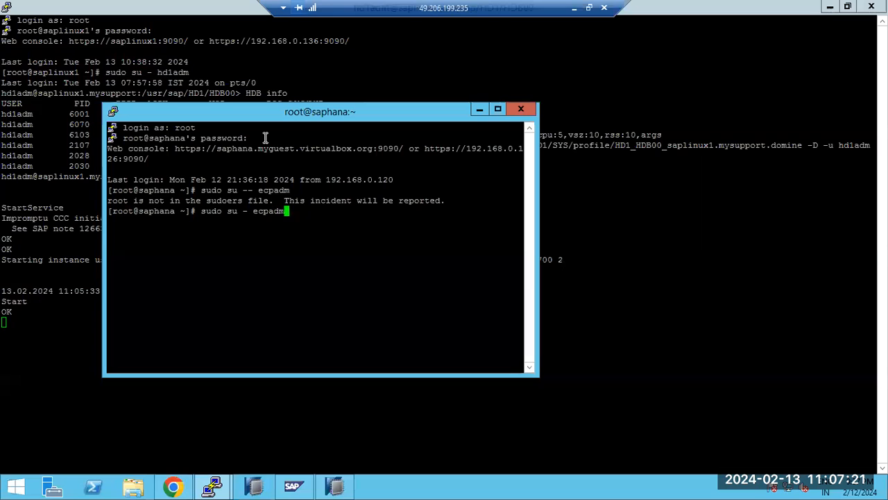
pyautogui.press('Return')
pyautogui.write('HDB')
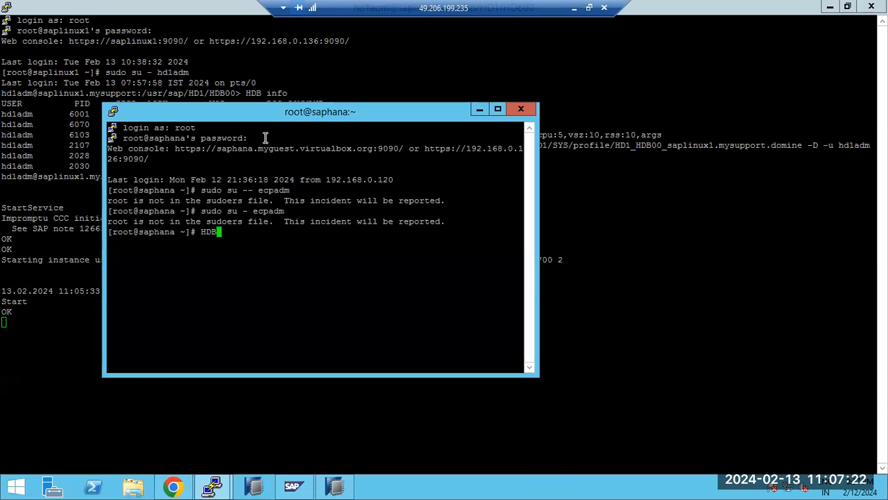
pyautogui.write(' info')
pyautogui.press('Return')
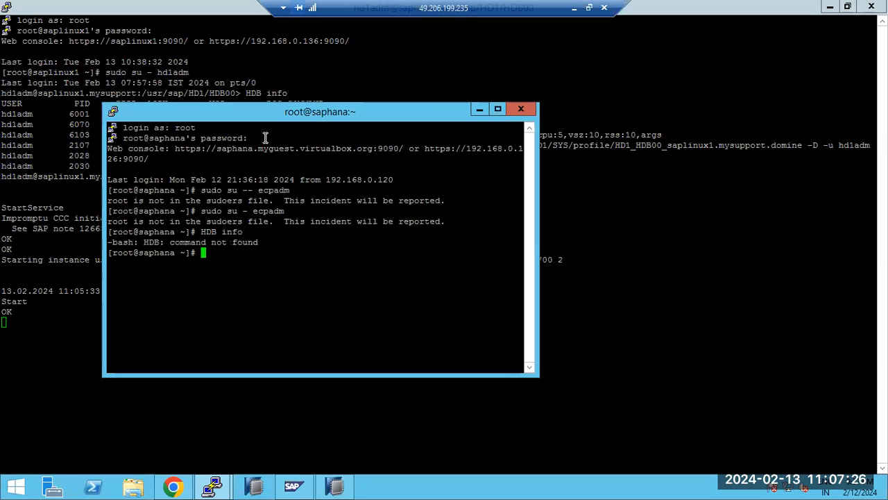
# Step: Retry with 'sudo su ecpadm', 'sudo su -' and 'sudo su - ecpadm', then type 'cd /usr/sap/ECp/HDB00/'
pyautogui.write('sudo su -')
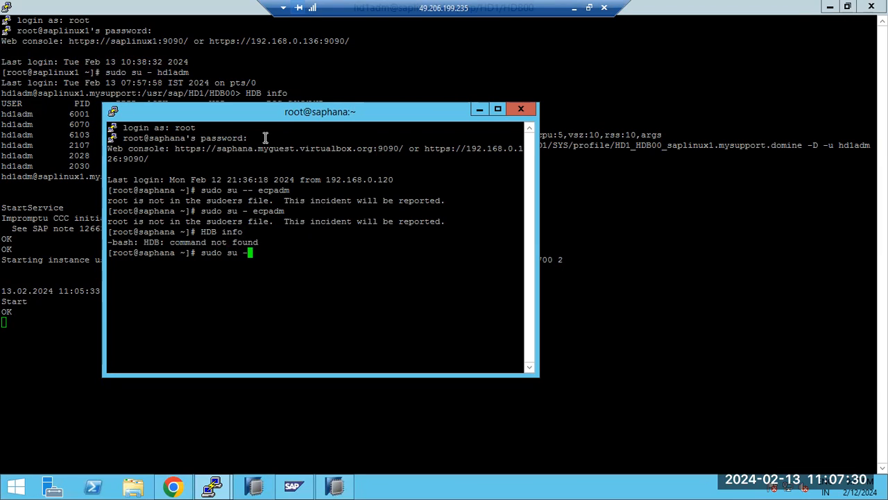
pyautogui.press('BackSpace')
pyautogui.write('ecpadm')
pyautogui.press('Return')
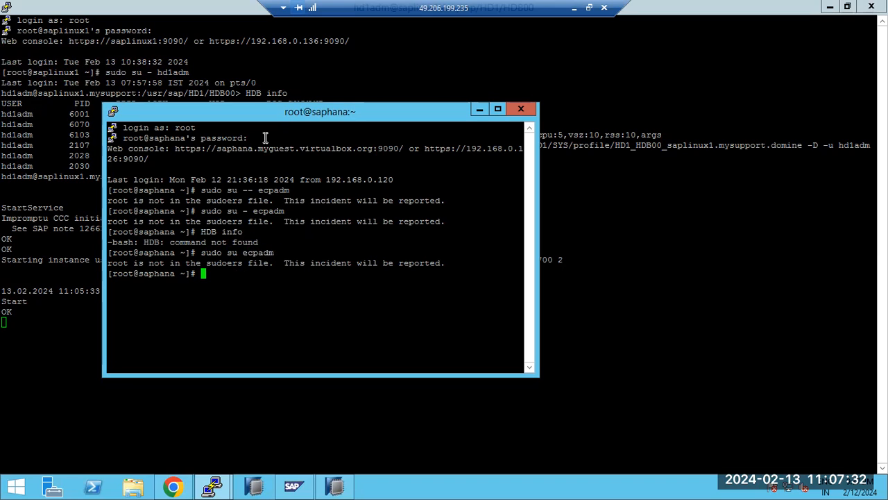
pyautogui.write('sudo su -')
pyautogui.press('Return')
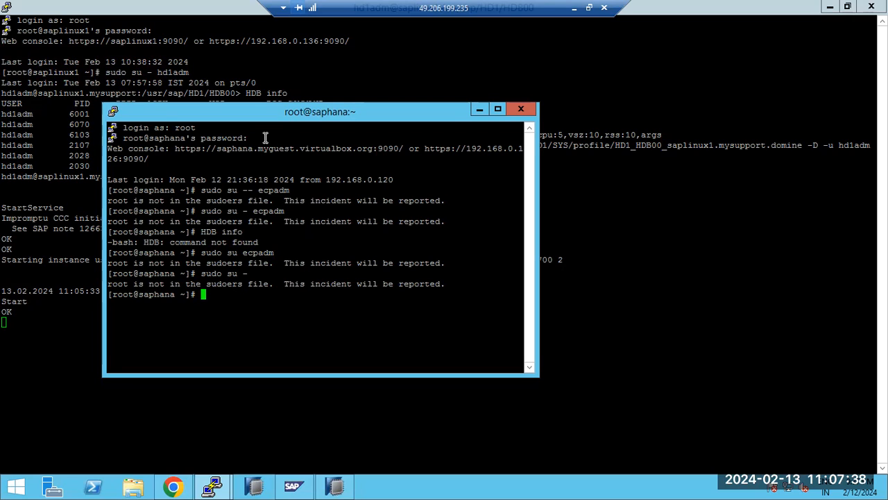
pyautogui.write('sudo su - ecpadm')
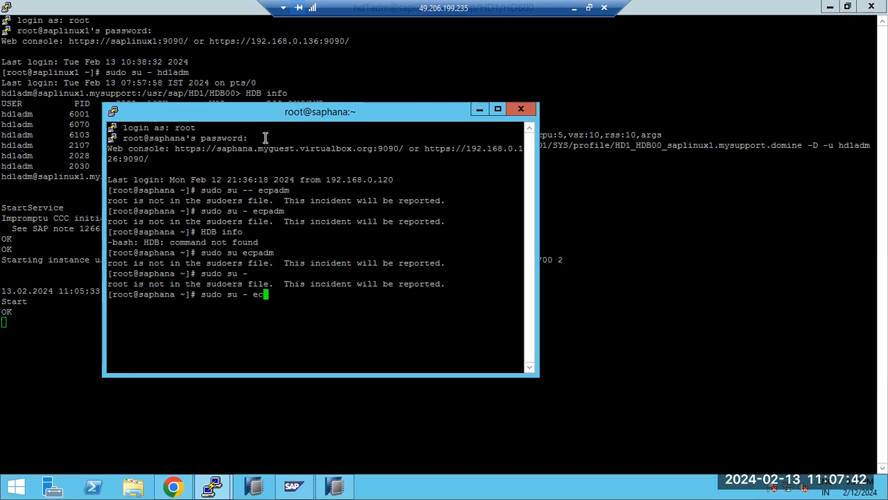
pyautogui.press('Return')
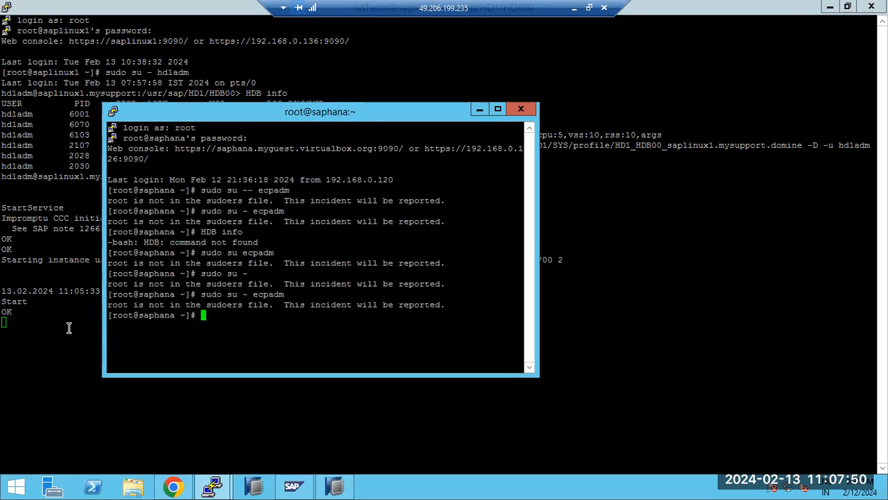
pyautogui.write('cd /usr/sap/ECp/HDB00/')
# Step: Change into /usr/sap/ECP/HDB00, fixing the path's capitalisation, and list it with 'ls -ltr'
pyautogui.press('Return')
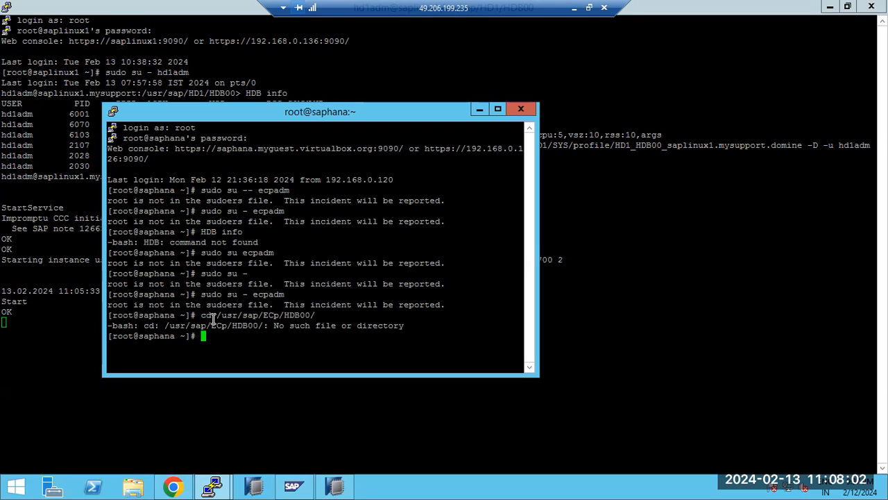
pyautogui.press('Up')
pyautogui.press('BackSpace')
pyautogui.press('BackSpace')
pyautogui.press('BackSpace')
pyautogui.press('BackSpace')
pyautogui.press('BackSpace')
pyautogui.press('BackSpace')
pyautogui.press('BackSpace')
pyautogui.press('BackSpace')
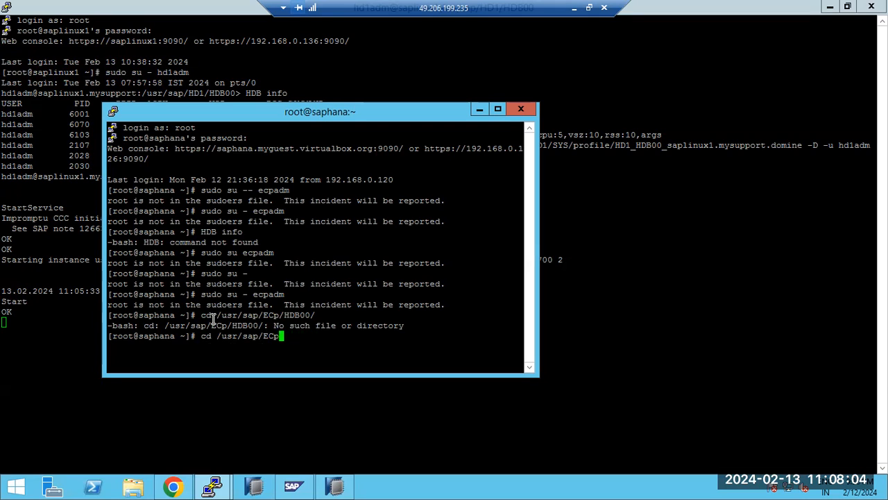
pyautogui.write('P/HDB00')
pyautogui.press('Return')
pyautogui.write('ls')
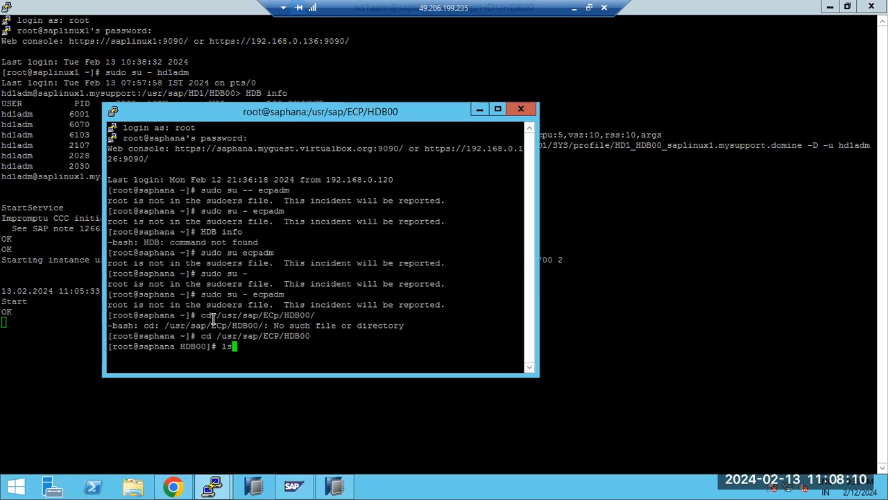
pyautogui.write(' -ltr')
pyautogui.press('Return')
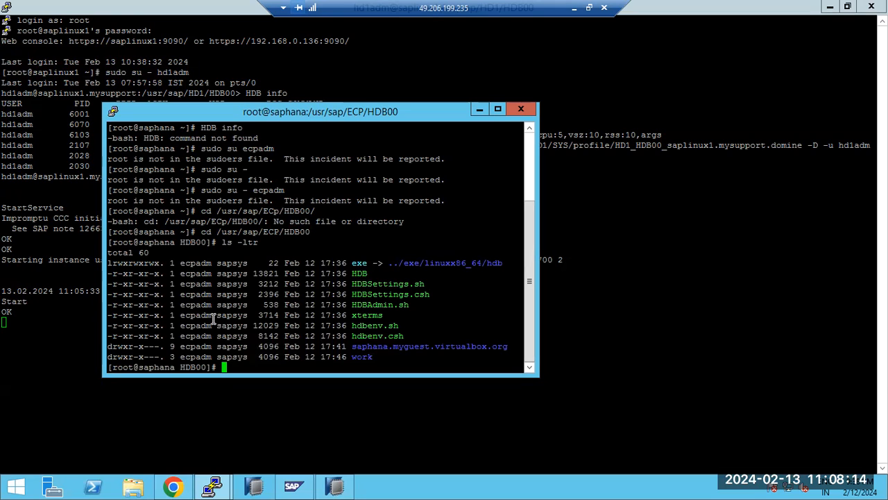
# Step: Switch to the ecpadm user with 'su - ecpadm' and check its processes with 'HDB info'
pyautogui.write('HDB')
pyautogui.hotkey('ctrl', 'c')
pyautogui.write('sudo')
pyautogui.hotkey('ctrl', 'c')
pyautogui.write('su')
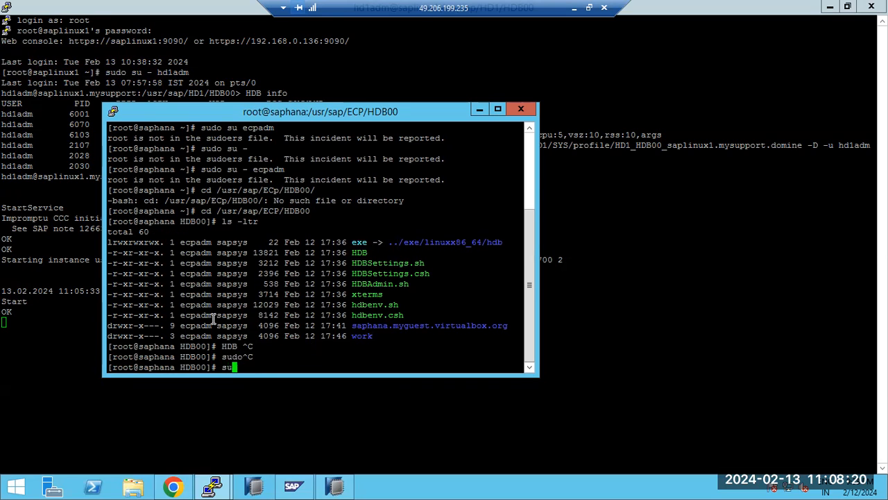
pyautogui.write(' - ecpadm')
pyautogui.press('Return')
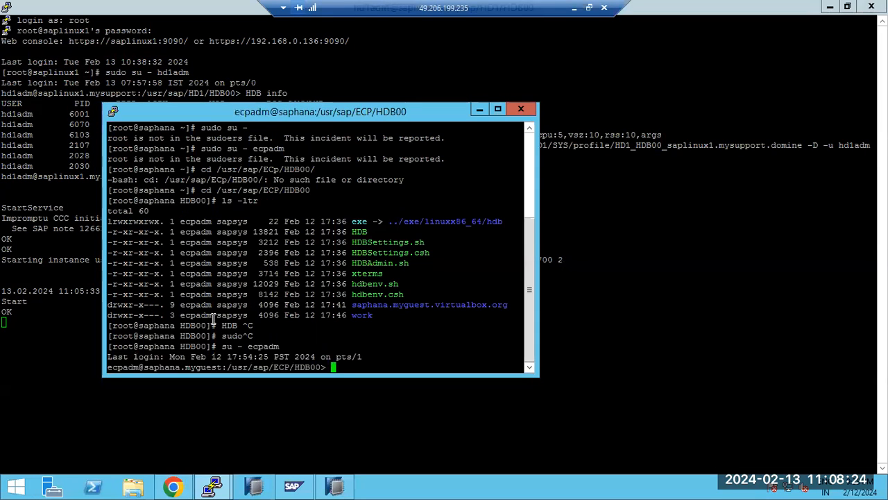
pyautogui.write('HDB info')
pyautogui.press('Return')
# Step: Run 'HDB start' as ecpadm to start the ECP database instance
pyautogui.write('HG')
pyautogui.press('BackSpace')
pyautogui.press('BackSpace')
pyautogui.write('HDb s')
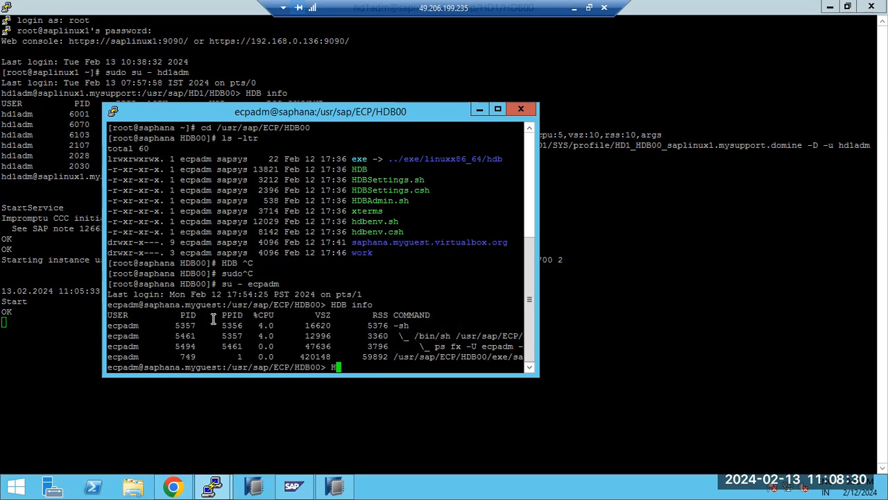
pyautogui.press('BackSpace')
pyautogui.press('BackSpace')
pyautogui.press('BackSpace')
pyautogui.write('B start')
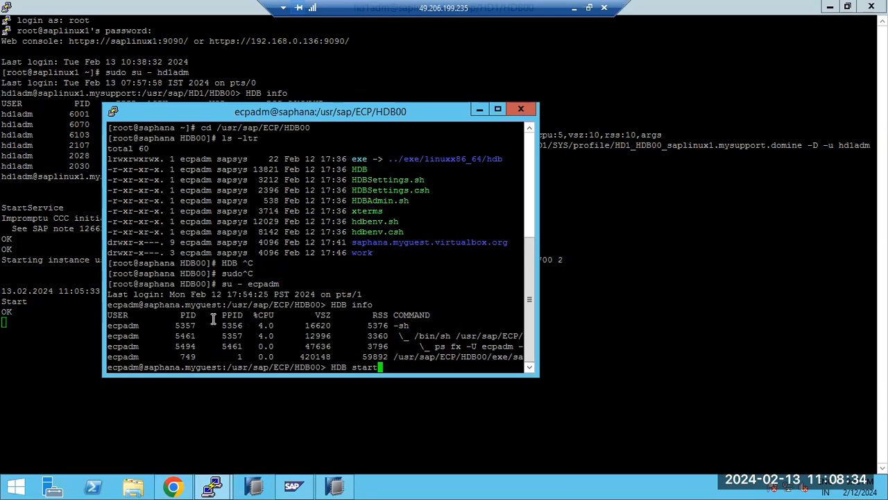
pyautogui.press('Return')
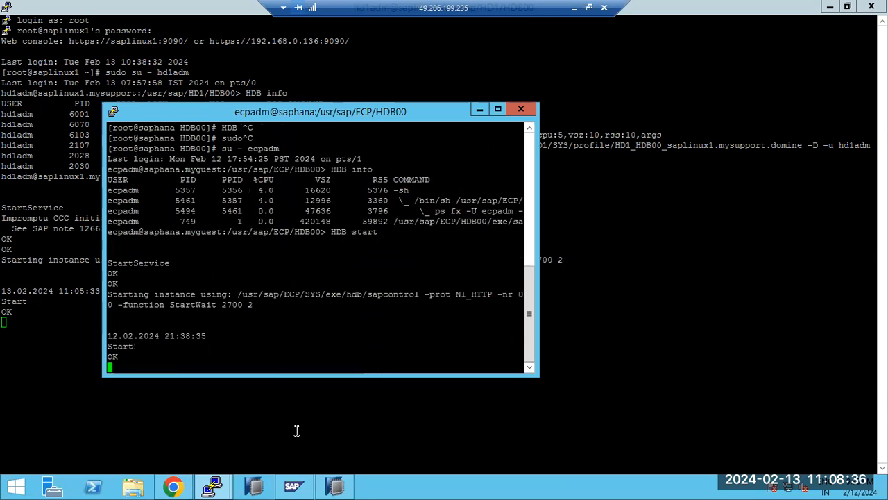
# Step: Open the SYSTEMDB@HD1 logon in HANA Studio and submit the SYSTEM user's password
pyautogui.click(309, 432)
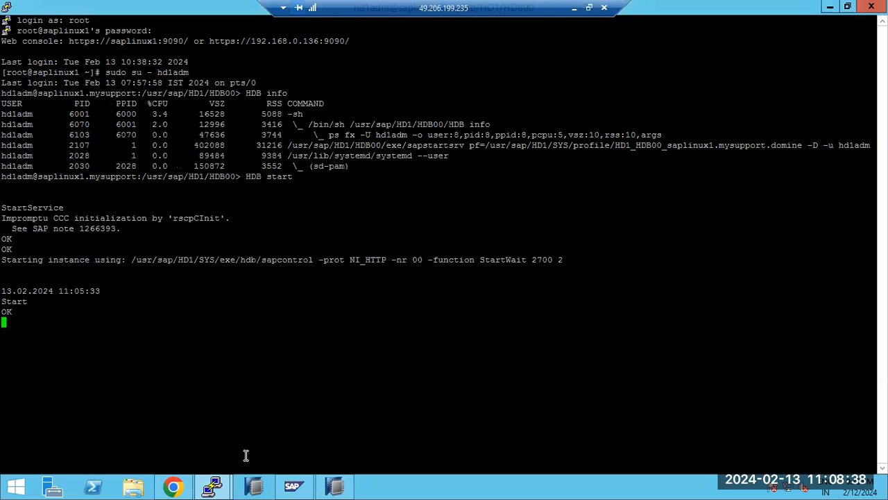
pyautogui.click(336, 487)
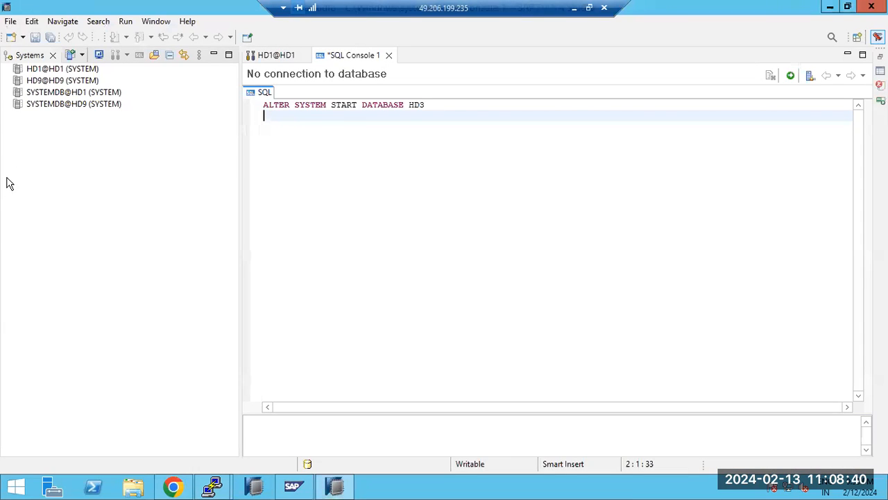
pyautogui.click(57, 93)
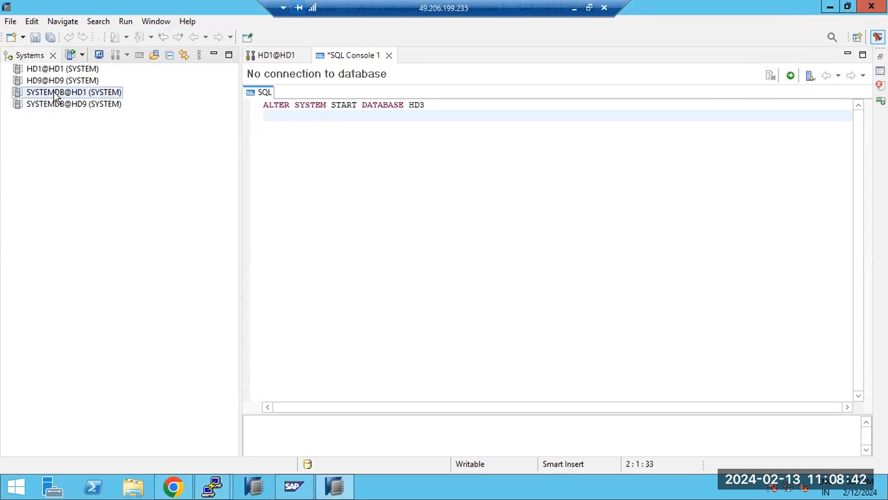
pyautogui.doubleClick(56, 96)
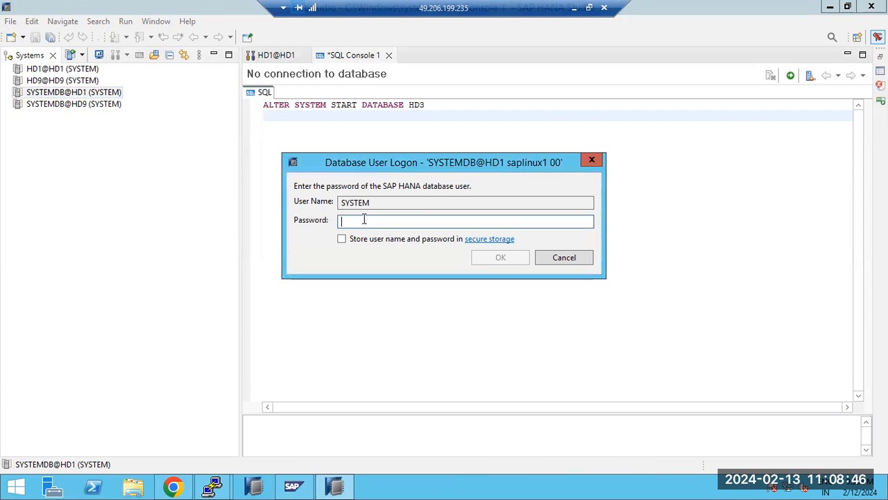
pyautogui.write('•••••••••')
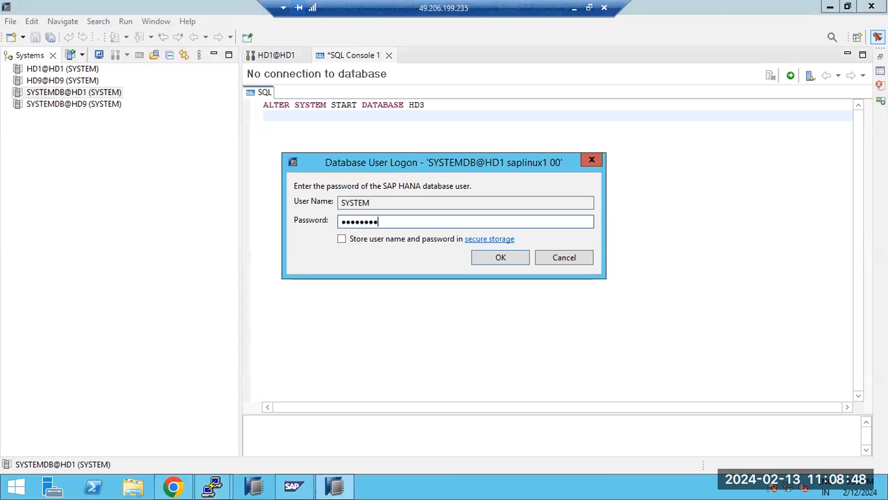
pyautogui.write('•')
pyautogui.press('Return')
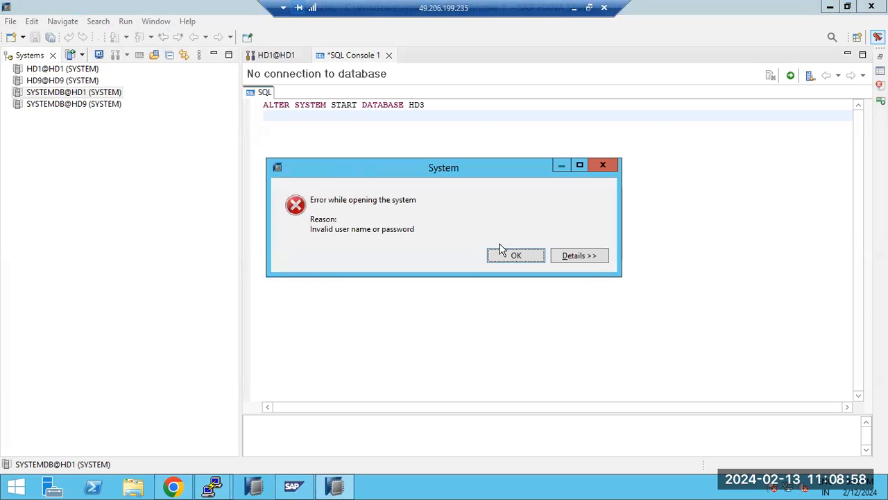
# Step: Dismiss the invalid-password error and retry the SYSTEMDB@HD1 logon until it succeeds
pyautogui.click(509, 254)
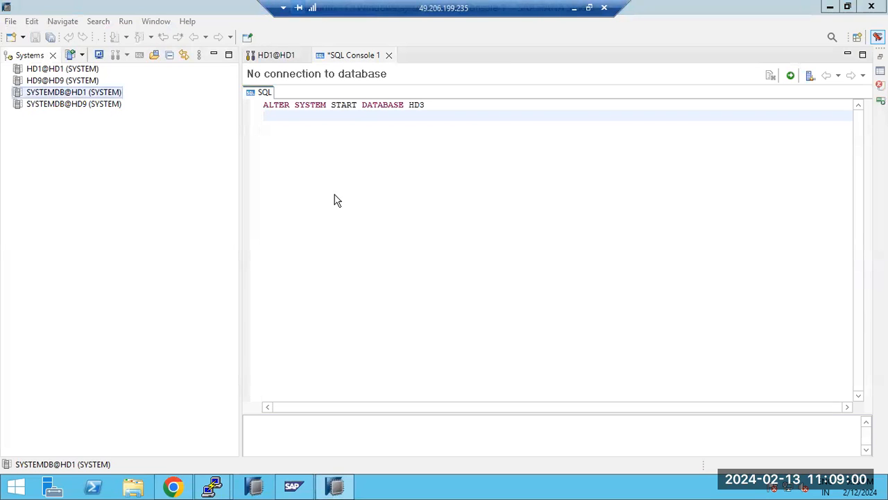
pyautogui.doubleClick(66, 93)
pyautogui.click(394, 223)
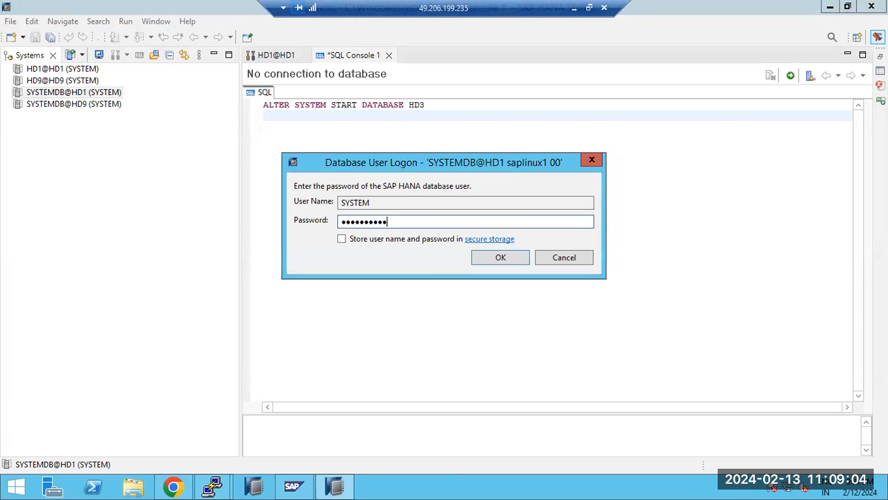
pyautogui.click(492, 263)
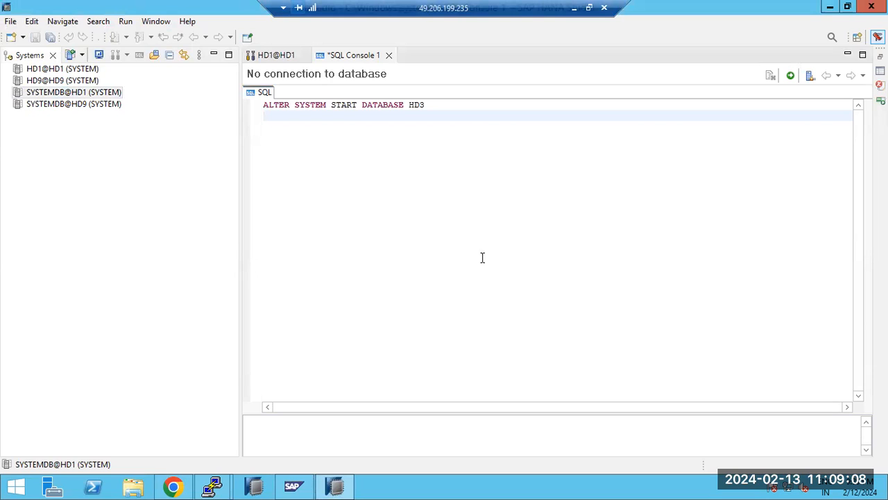
pyautogui.click(44, 148)
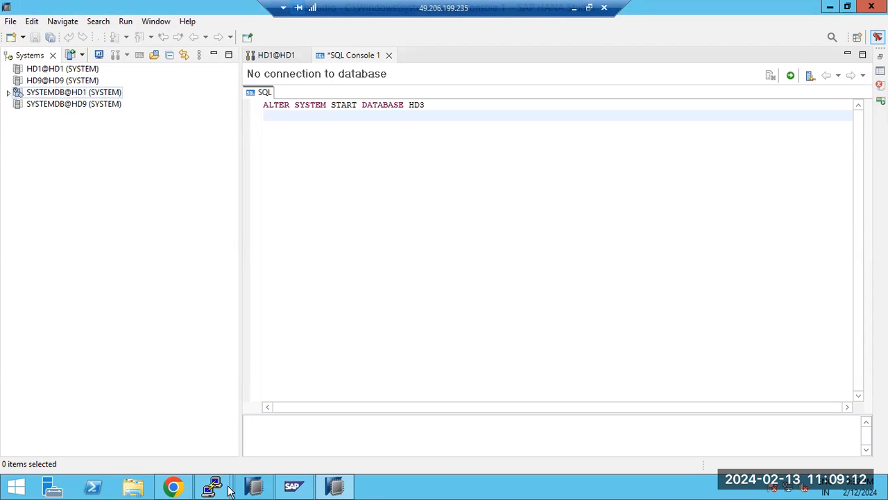
pyautogui.moveTo(214, 488)
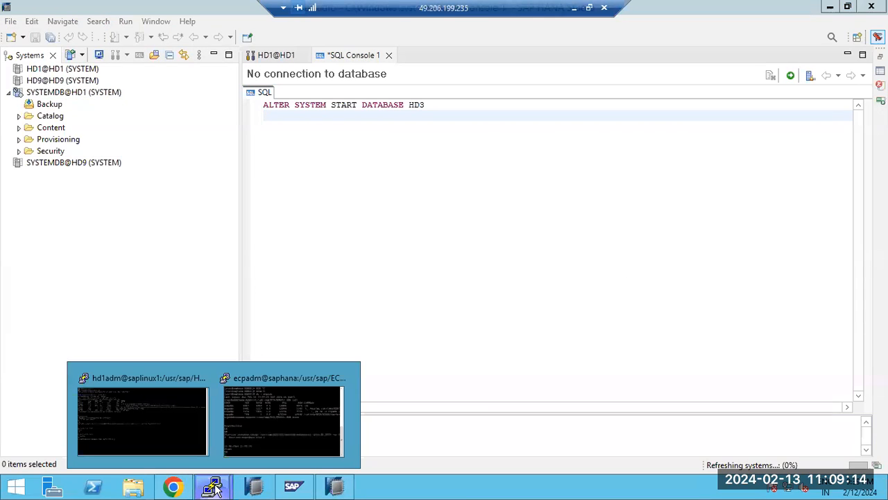
# Step: Run 'HDB info' in the hd1adm terminal to confirm HD1's nameserver and indexserver are running
pyautogui.click(173, 432)
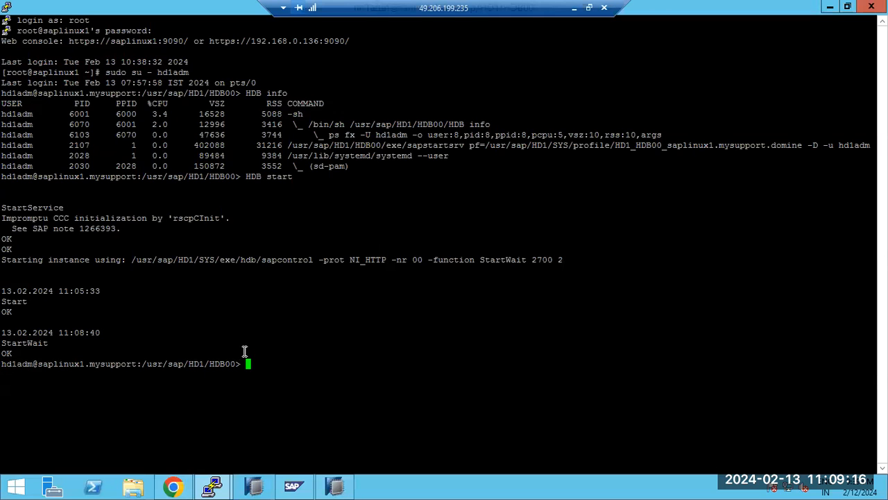
pyautogui.write('HDB info')
pyautogui.press('Return')
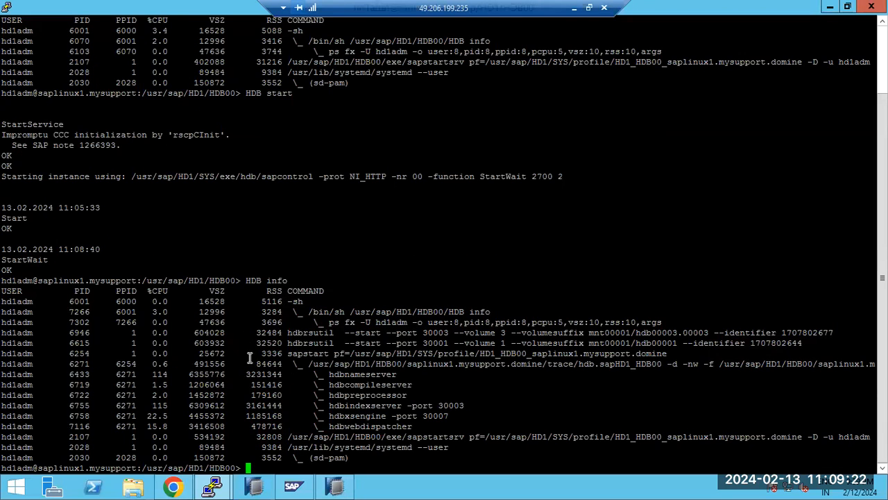
pyautogui.click(339, 488)
# Step: Log on to HD1@HD1 as SYSTEM with the user's password
pyautogui.doubleClick(54, 72)
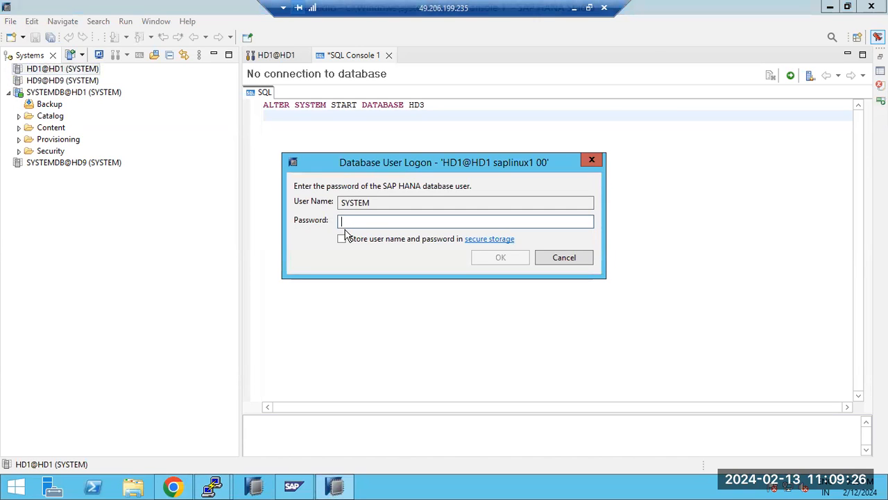
pyautogui.write('•••••••••••')
pyautogui.press('Return')
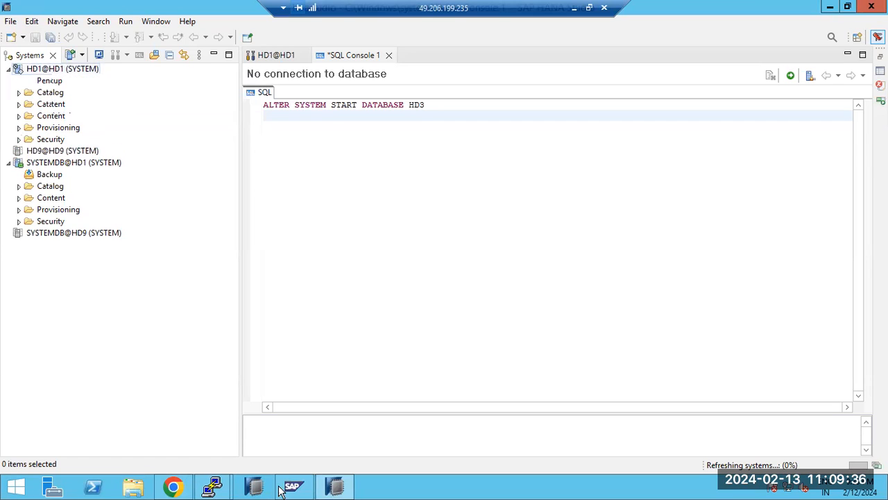
# Step: Check the ecpadm and hd1adm terminals, then return to HANA Studio and select HD1@HD1
pyautogui.moveTo(217, 488)
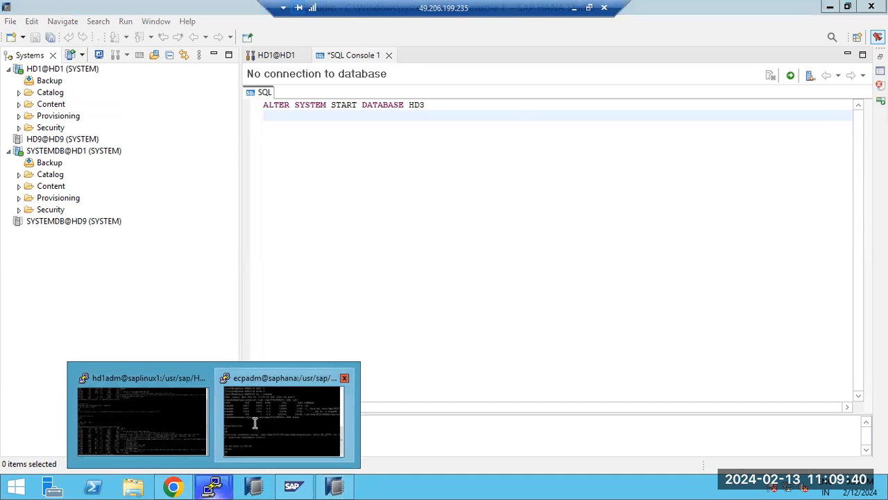
pyautogui.click(226, 444)
pyautogui.click(180, 425)
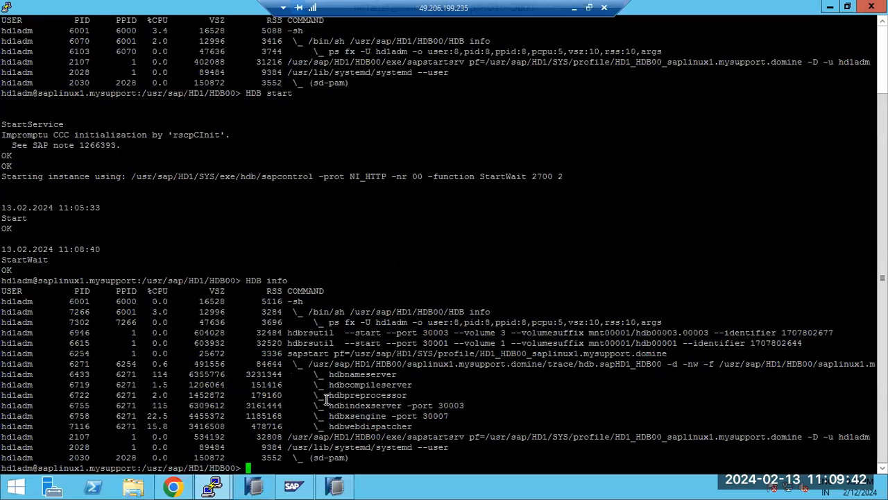
pyautogui.click(333, 486)
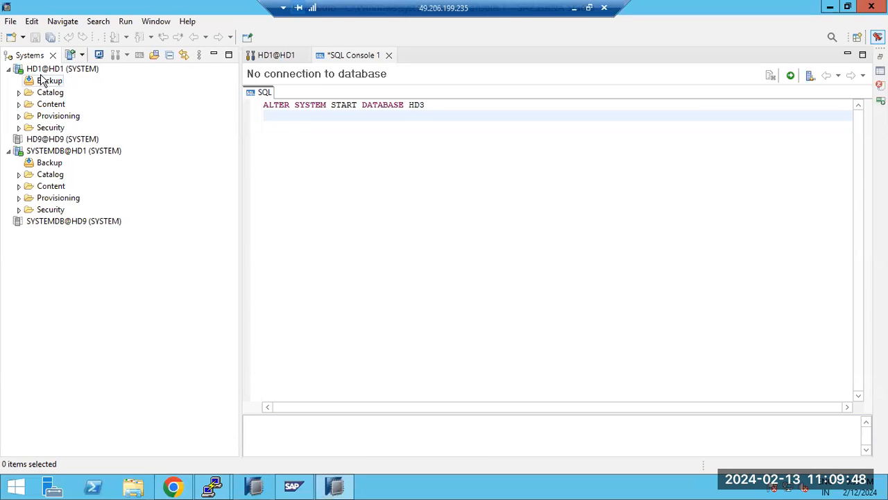
pyautogui.moveTo(38, 73)
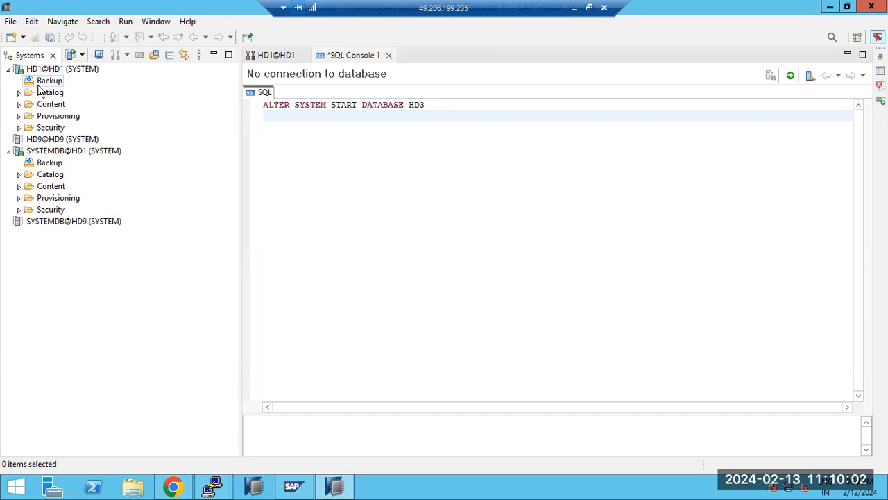
pyautogui.click(43, 71)
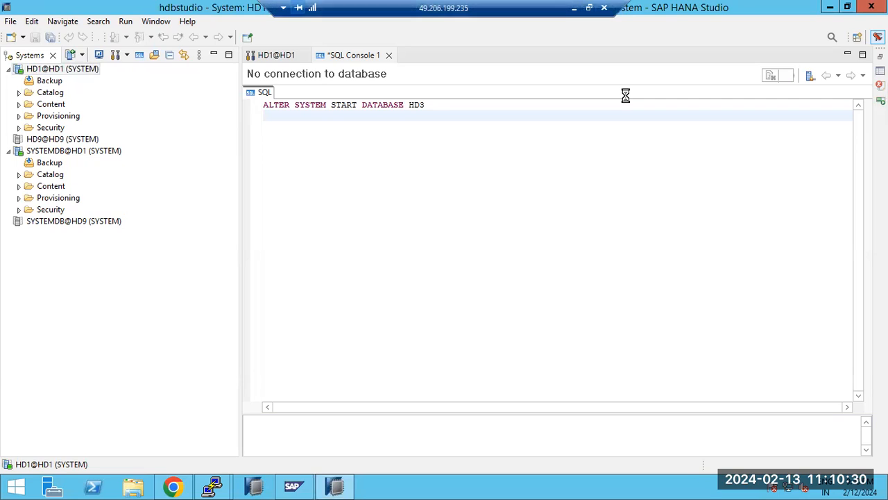
# Step: In a Paint text box, type CATALOG, SCHEMA, TABLES and DATA on separate lines
pyautogui.click(575, 9)
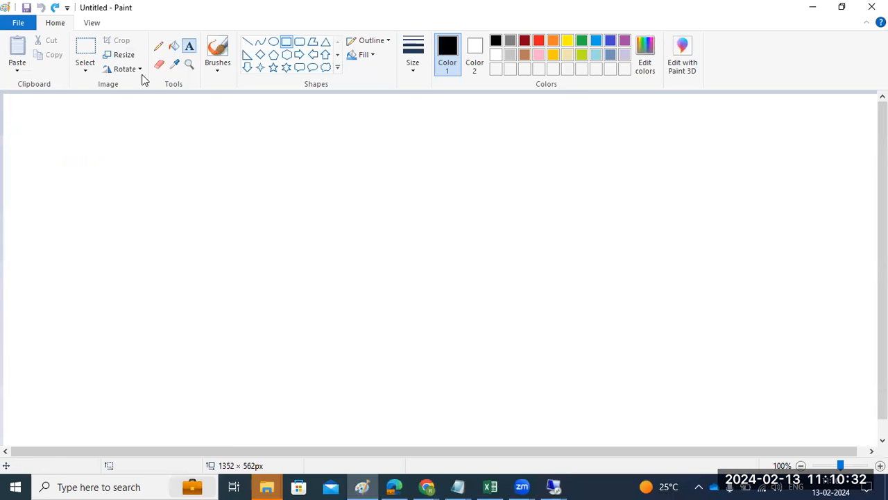
pyautogui.moveTo(18, 108); pyautogui.dragTo(855, 425)
pyautogui.write('TABLES')
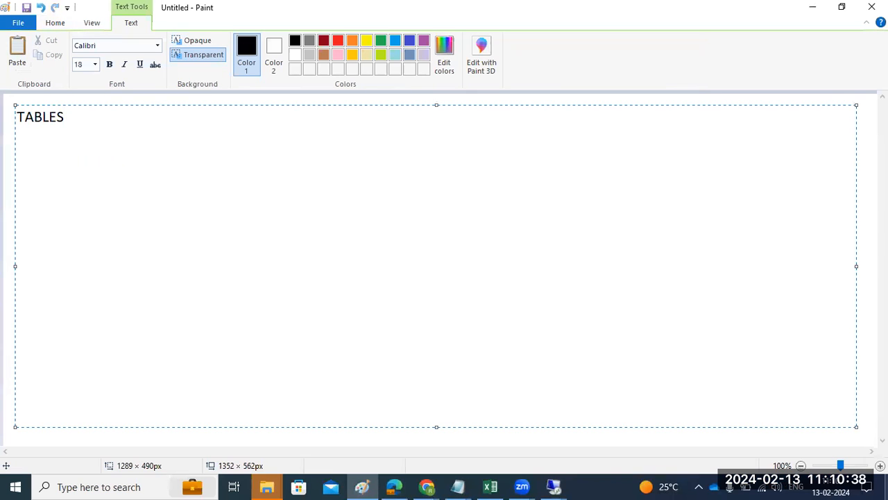
pyautogui.hotkey('ctrl', 'a')
pyautogui.write('CATALOG')
pyautogui.press('Return')
pyautogui.press('Return')
pyautogui.write('SCHEMA')
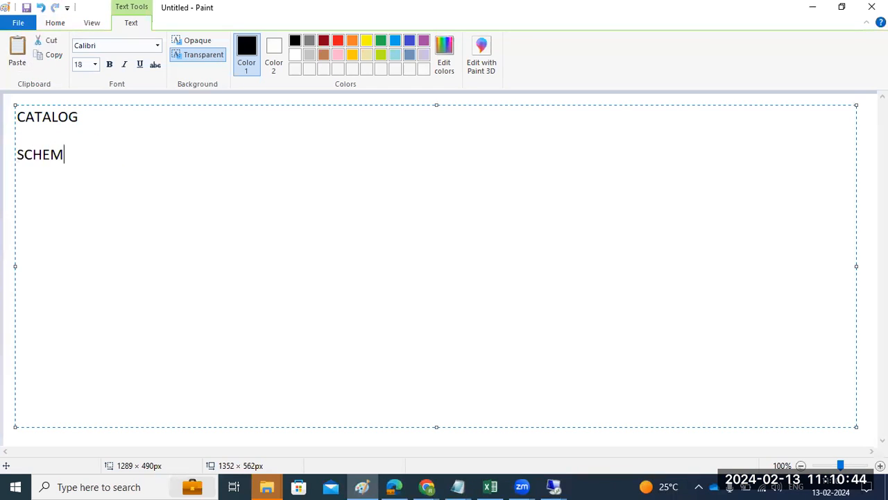
pyautogui.press('Return')
pyautogui.press('Return')
pyautogui.write('TABLES')
pyautogui.press('Return')
pyautogui.write('DATA')
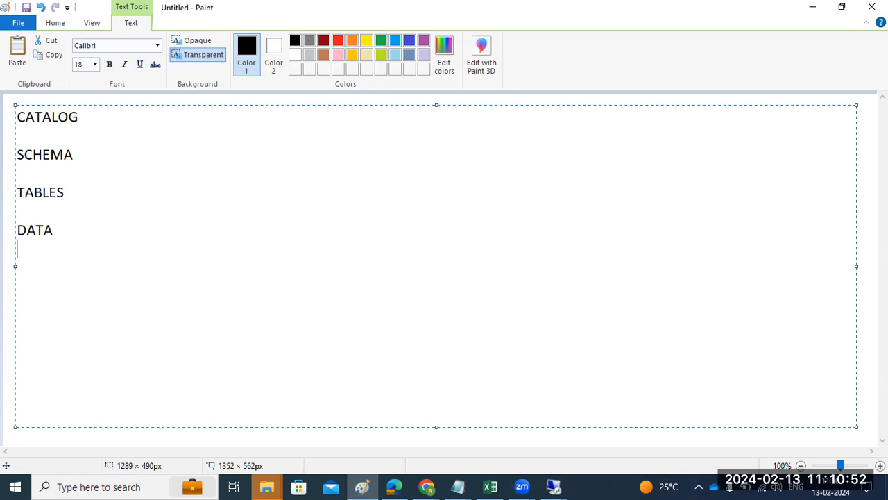
# Step: Highlight 'CATA' in CATALOG, then return to the HANA Studio remote session
pyautogui.click(64, 232)
pyautogui.moveTo(18, 117); pyautogui.dragTo(59, 118)
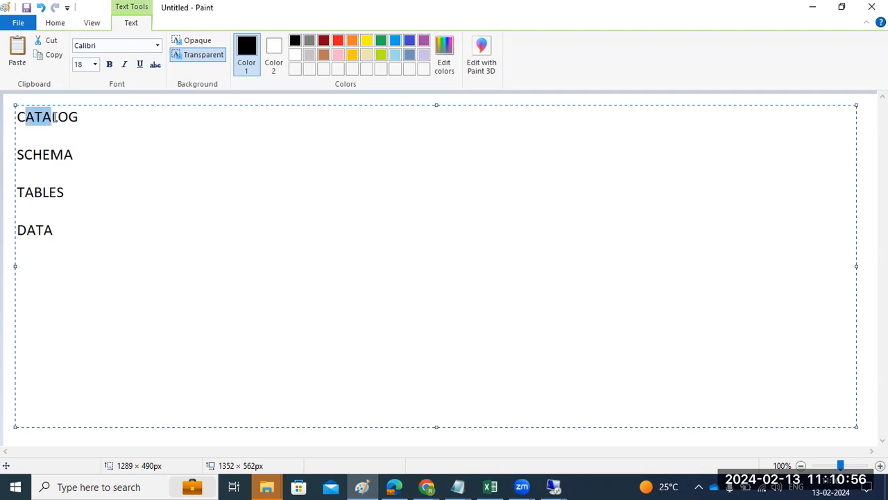
pyautogui.moveTo(553, 485)
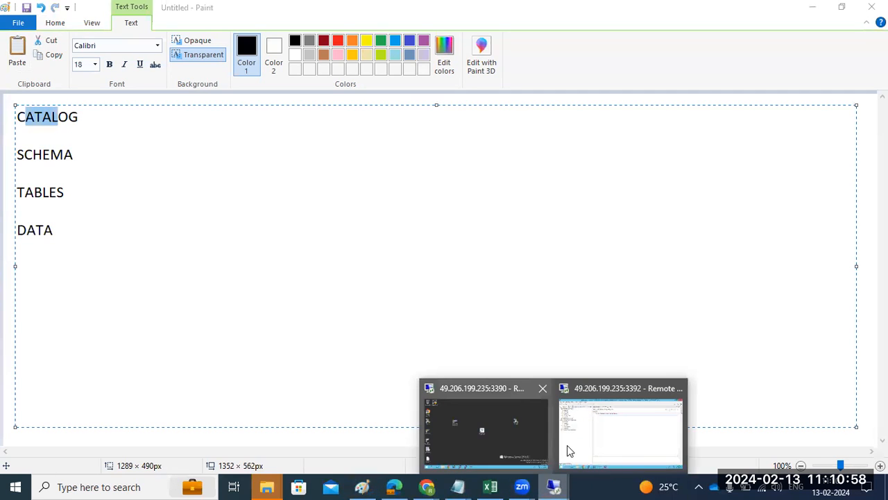
pyautogui.click(567, 445)
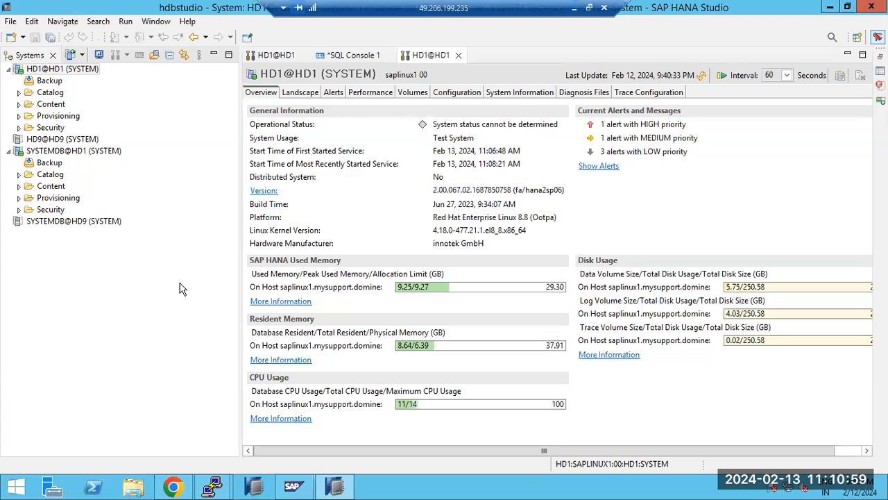
# Step: Expand HD1@HD1's Catalog to show its schemas and refresh the Overview to 'All services started'
pyautogui.click(18, 93)
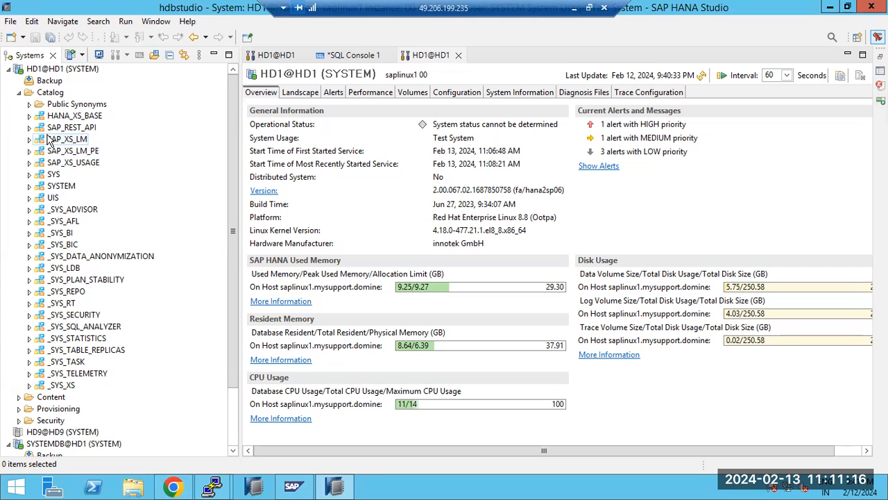
pyautogui.click(701, 76)
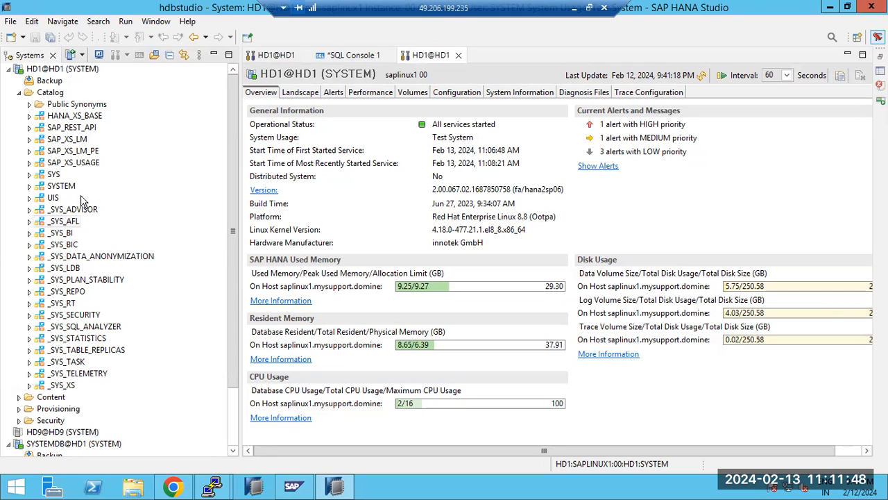
# Step: Expand SYS > Tables, scroll through the system tables and select RS_COLUMNS_
pyautogui.click(30, 176)
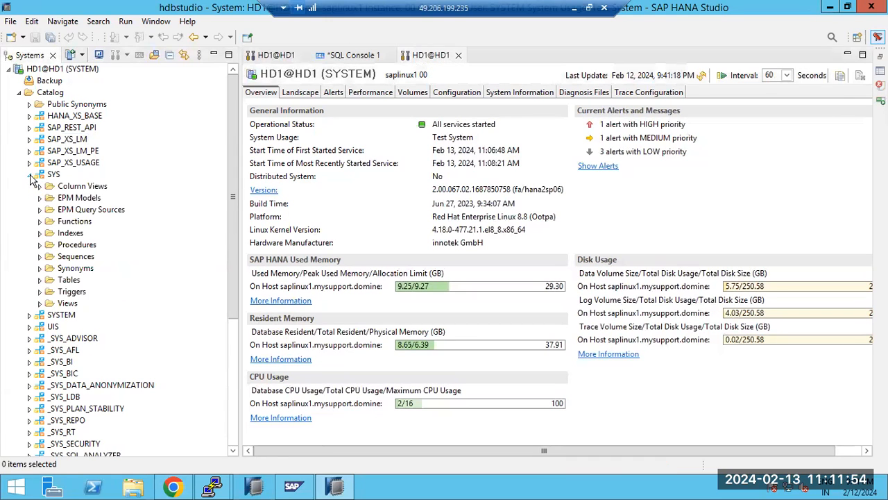
pyautogui.click(41, 280)
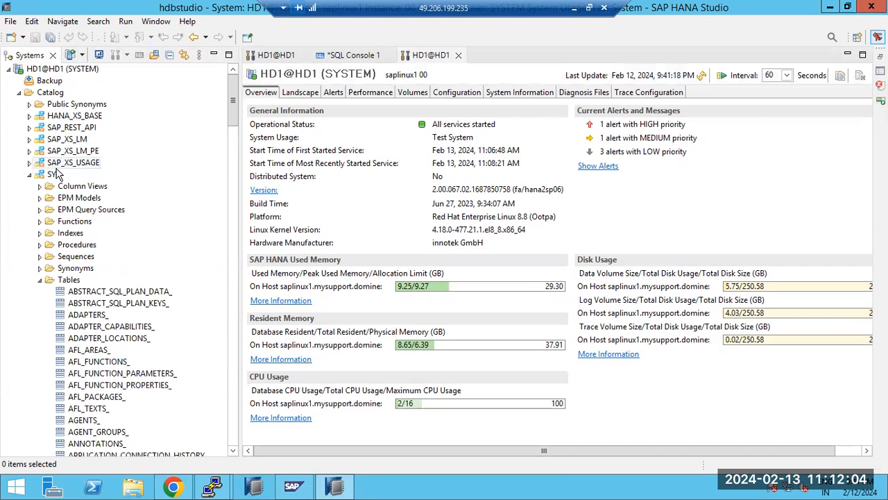
pyautogui.scroll(-5, 69, 170)
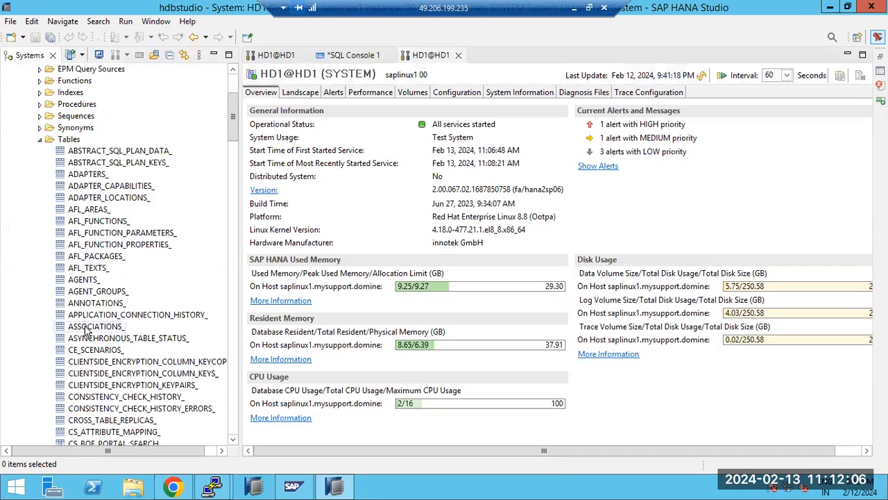
pyautogui.scroll(-8, 82, 273)
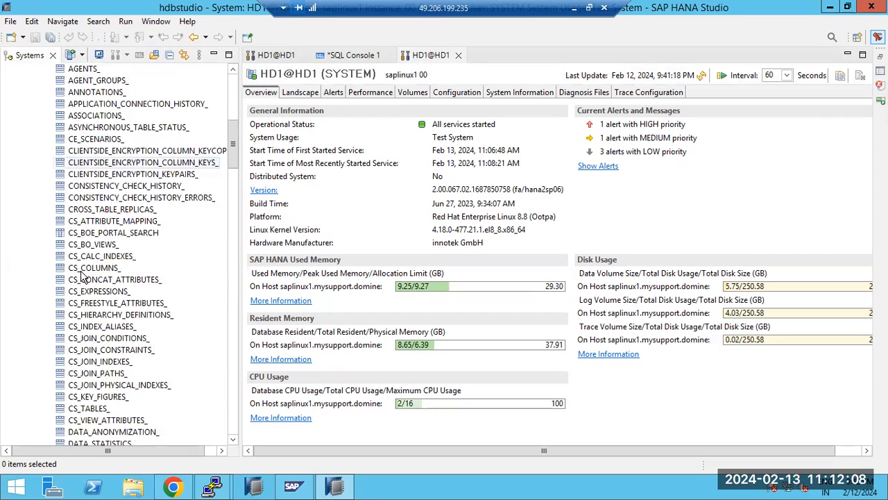
pyautogui.scroll(-20, 82, 272)
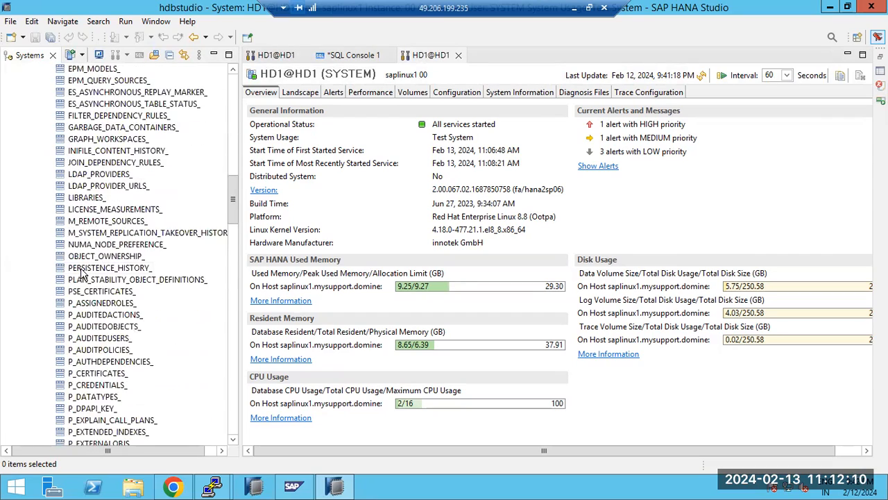
pyautogui.scroll(-20, 82, 272)
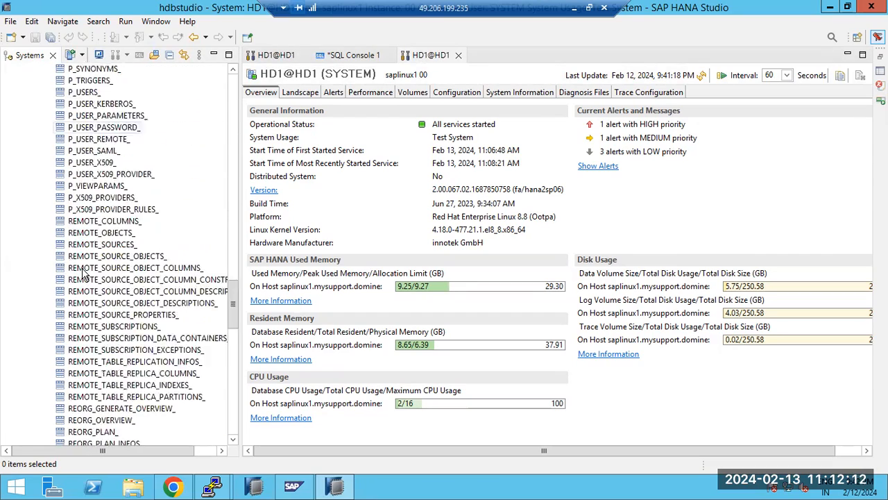
pyautogui.scroll(-5, 82, 272)
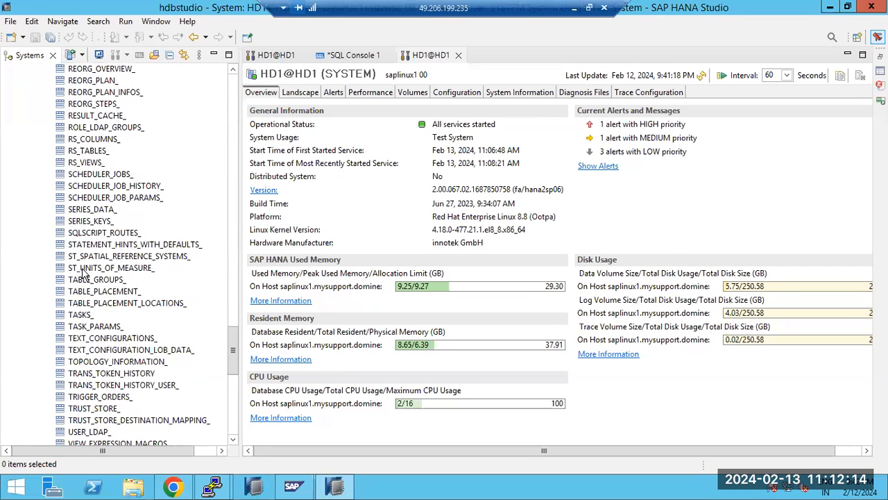
pyautogui.scroll(3, 82, 272)
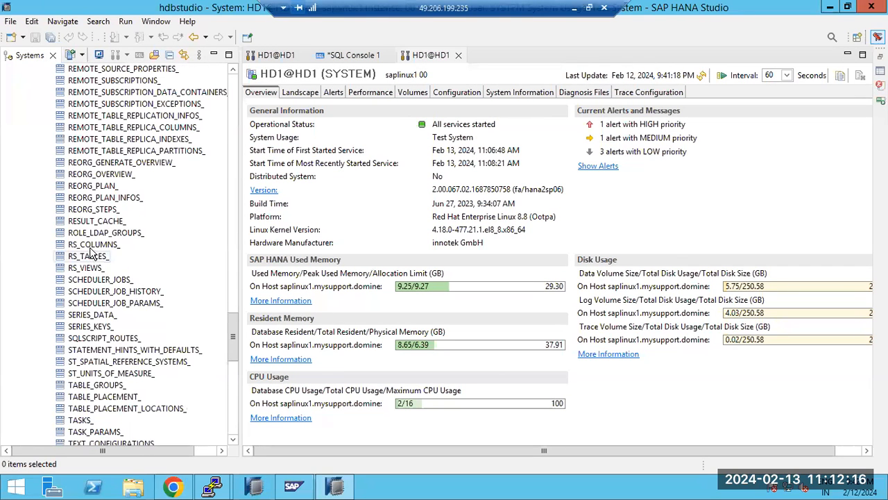
pyautogui.click(91, 247)
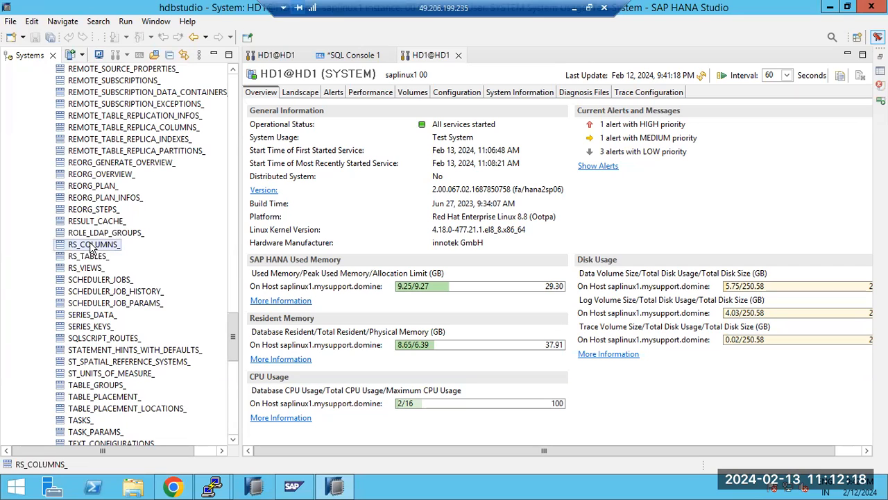
# Step: Open a data preview of RS_COLUMNS_, rerun it several times, then show its Analysis view
pyautogui.rightClick(91, 247)
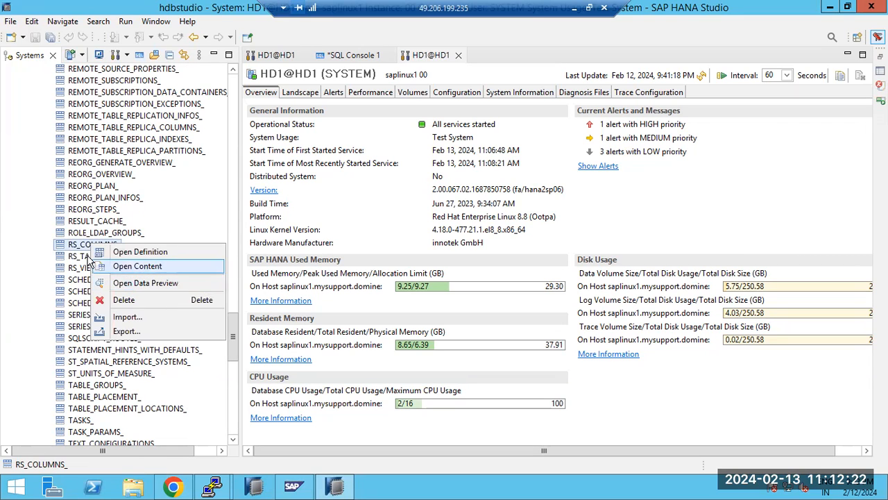
pyautogui.click(139, 282)
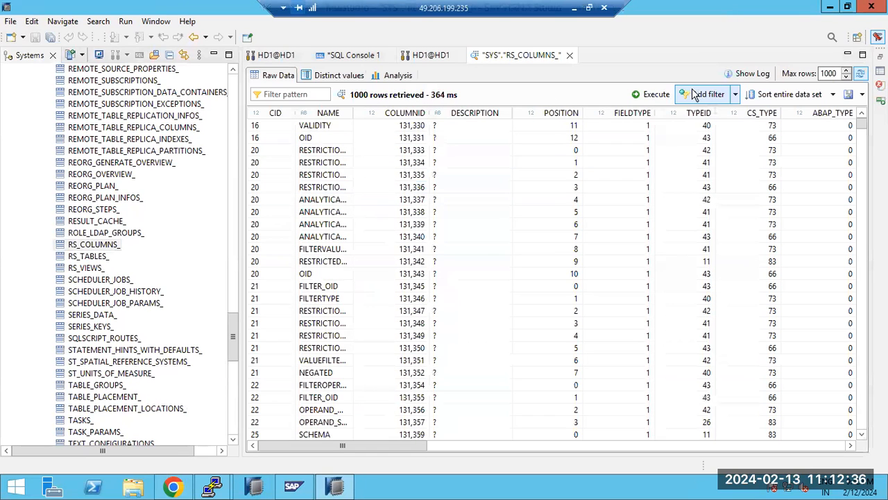
pyautogui.click(658, 95)
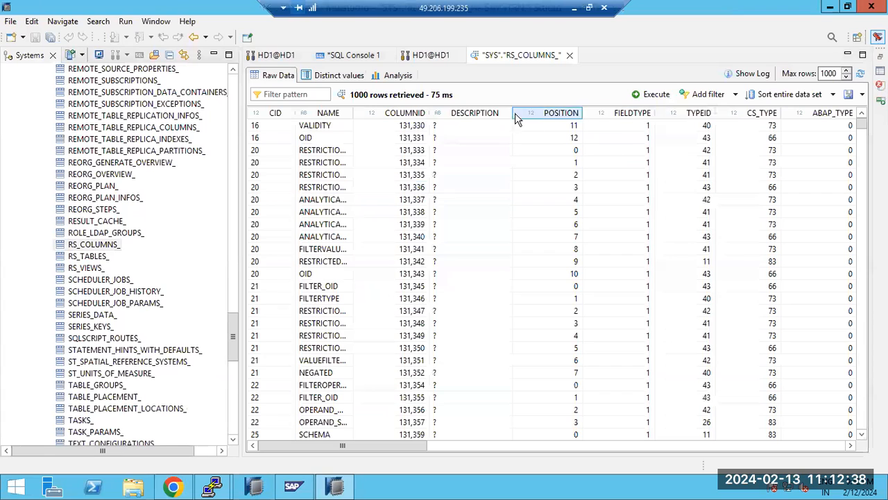
pyautogui.click(649, 98)
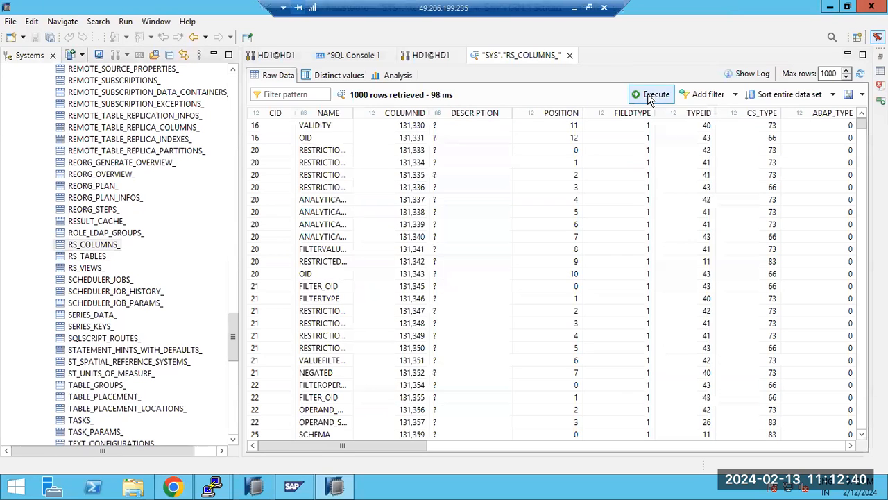
pyautogui.click(650, 98)
pyautogui.click(649, 98)
pyautogui.click(650, 98)
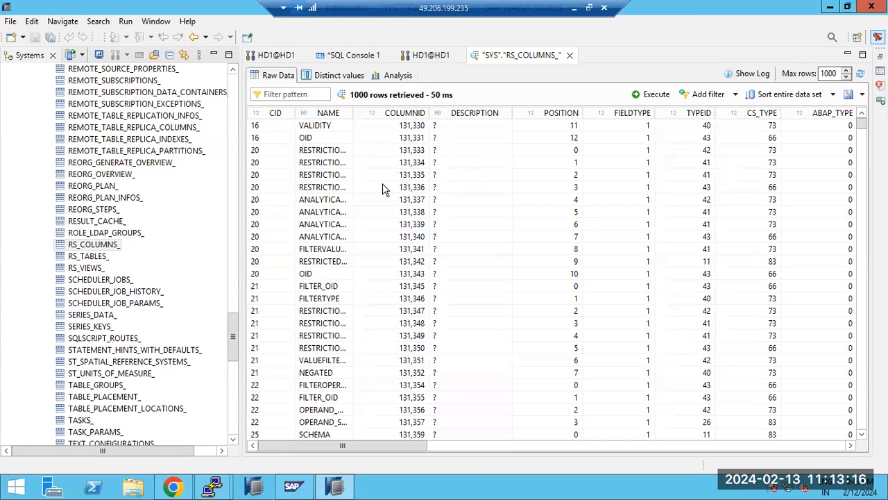
pyautogui.click(391, 75)
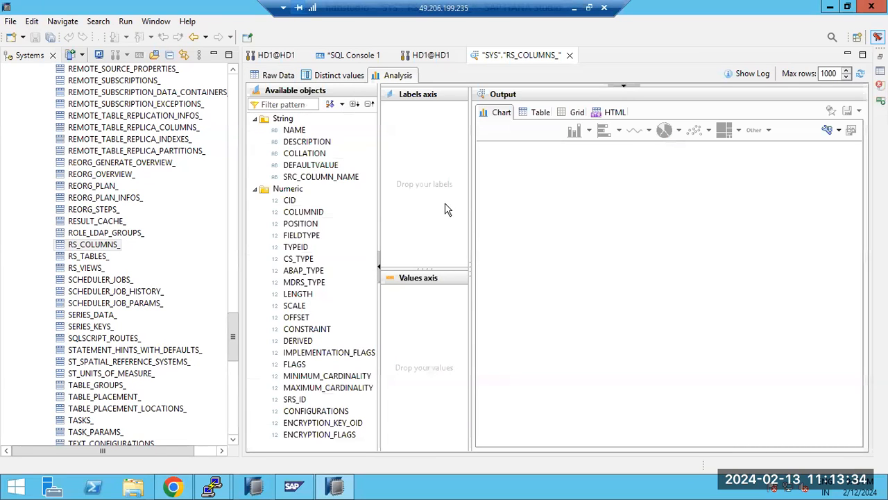
# Step: Chart the sum of COLUMNID by NAME, viewing it as a pie and then a line chart
pyautogui.moveTo(297, 134); pyautogui.dragTo(424, 183)
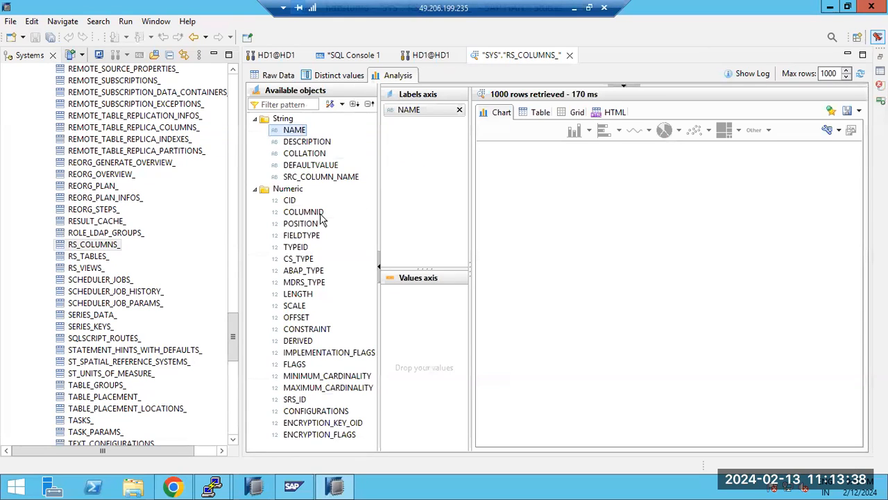
pyautogui.moveTo(311, 214); pyautogui.dragTo(425, 345)
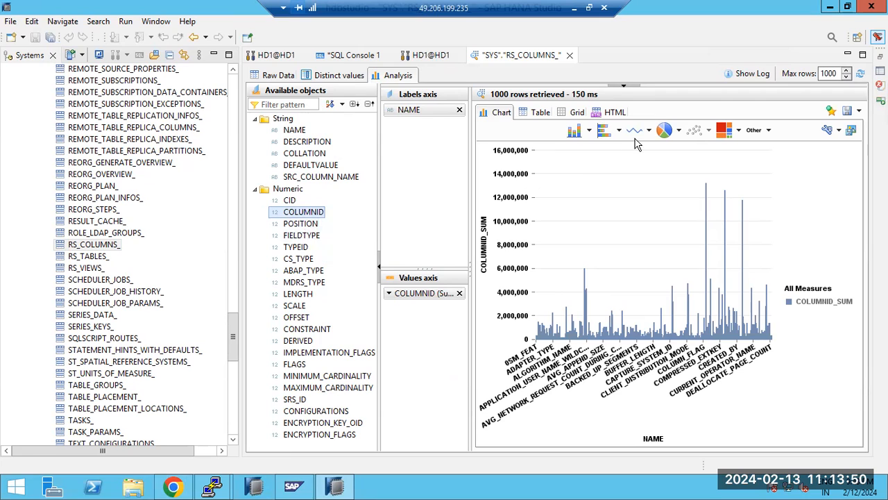
pyautogui.click(665, 130)
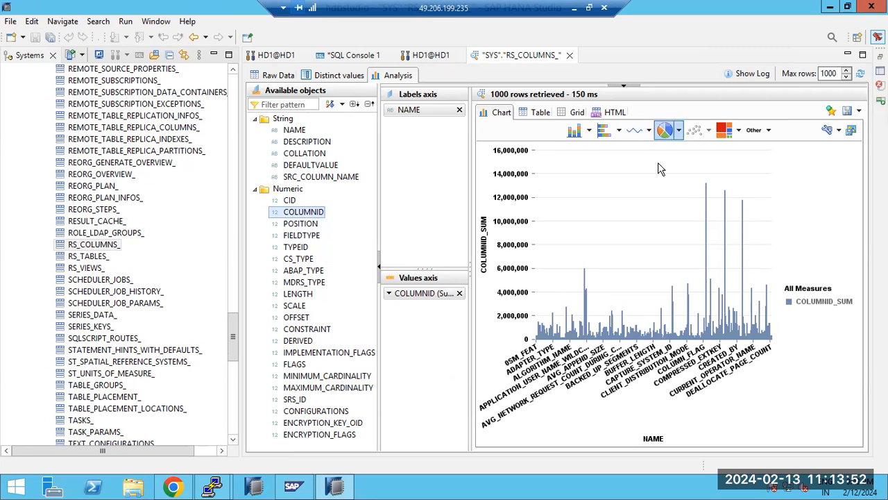
pyautogui.click(636, 132)
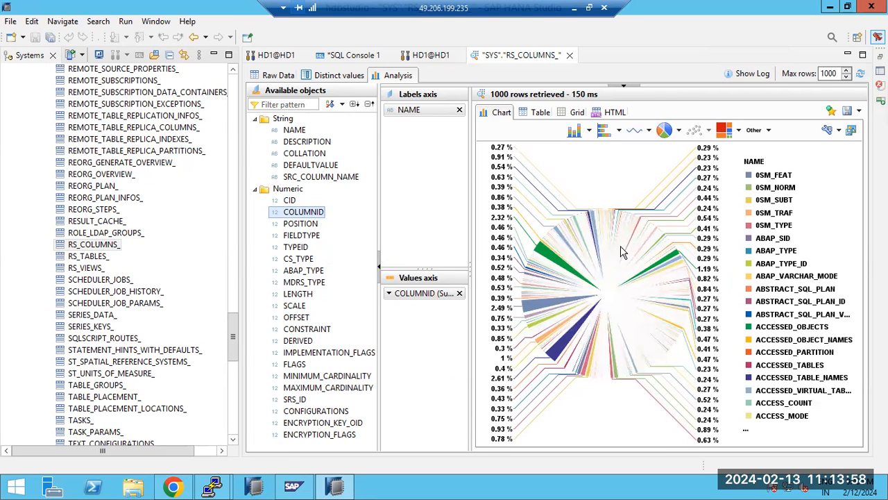
# Step: Try treemap, line and bar charts, then remove COLUMNID from the values axis
pyautogui.click(725, 132)
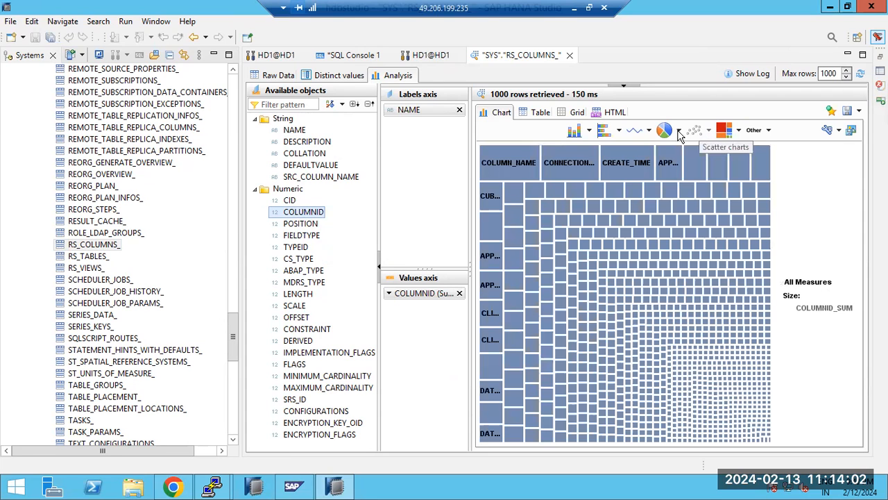
pyautogui.click(637, 132)
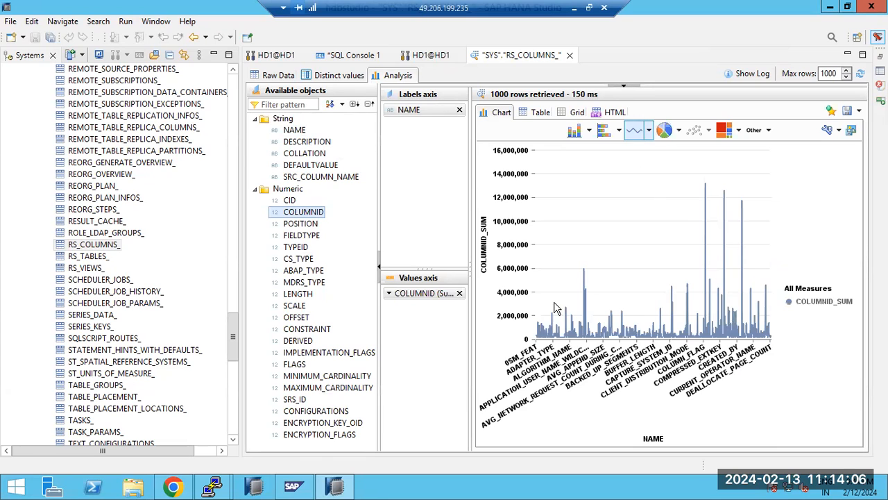
pyautogui.click(575, 130)
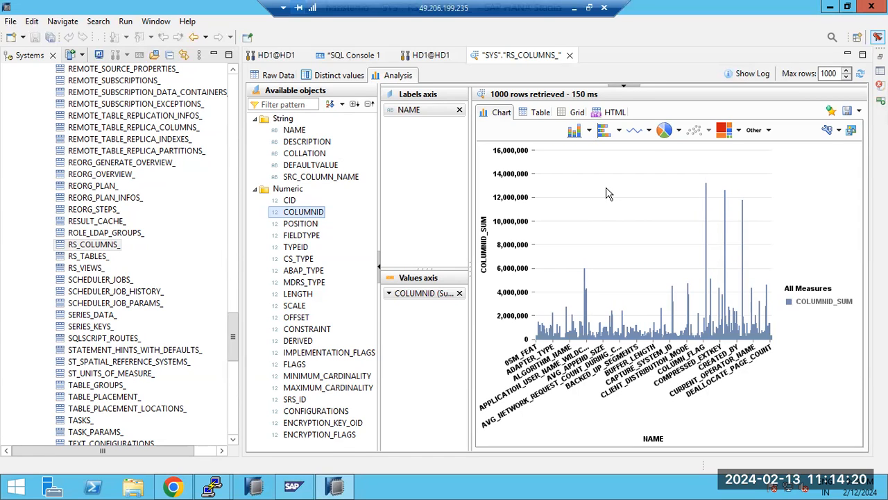
pyautogui.click(459, 293)
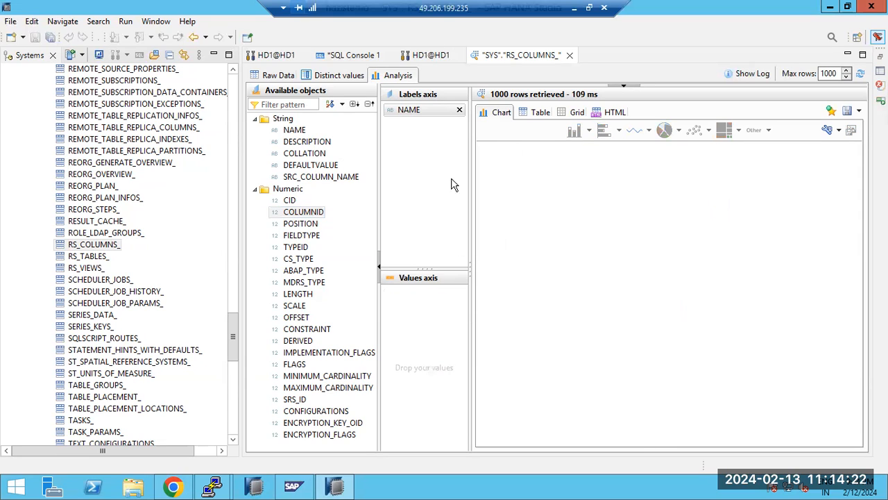
# Step: Remove NAME from the labels axis and open another data preview of RS_COLUMNS_
pyautogui.click(460, 109)
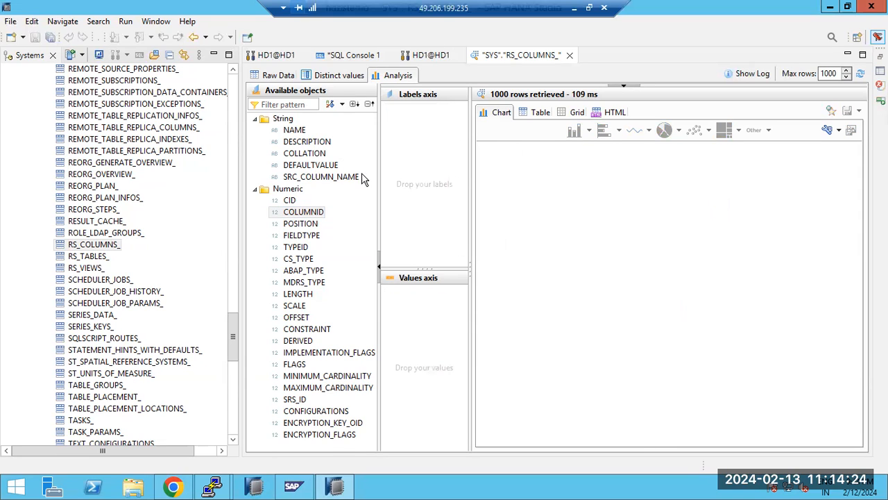
pyautogui.click(84, 247)
pyautogui.click(98, 245)
pyautogui.rightClick(101, 247)
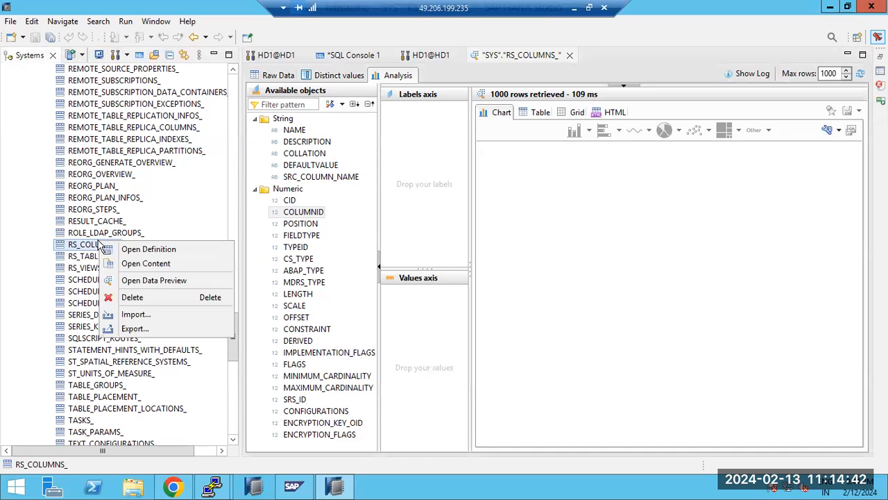
pyautogui.click(167, 284)
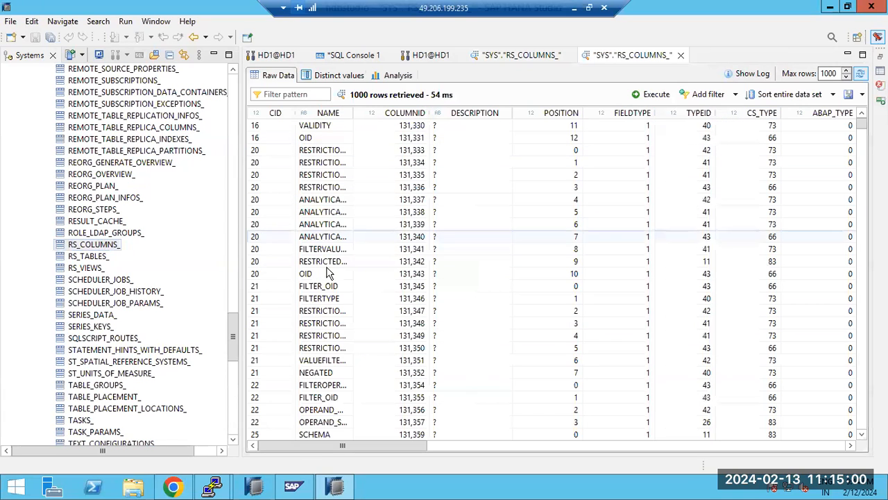
# Step: Browse the raw RS_COLUMNS_ rows in the new preview, then switch it to the Analysis view
pyautogui.click(441, 275)
pyautogui.moveTo(396, 447); pyautogui.dragTo(358, 471)
pyautogui.moveTo(863, 125)
pyautogui.mouseDown()
pyautogui.moveTo(855, 431)
pyautogui.moveTo(862, 124)
pyautogui.mouseUp()
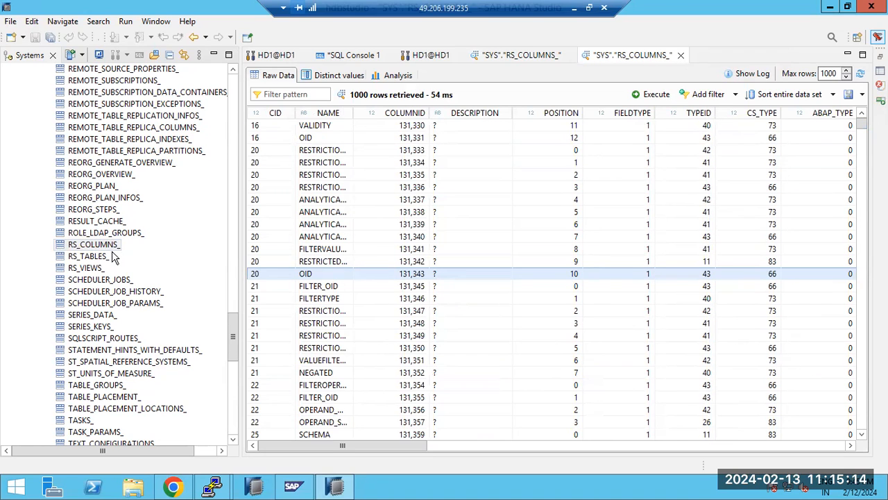
pyautogui.click(115, 248)
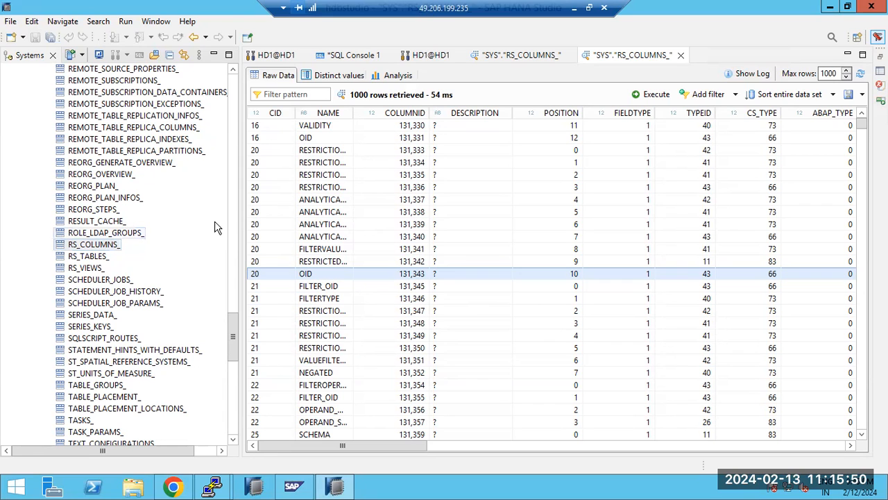
pyautogui.click(394, 78)
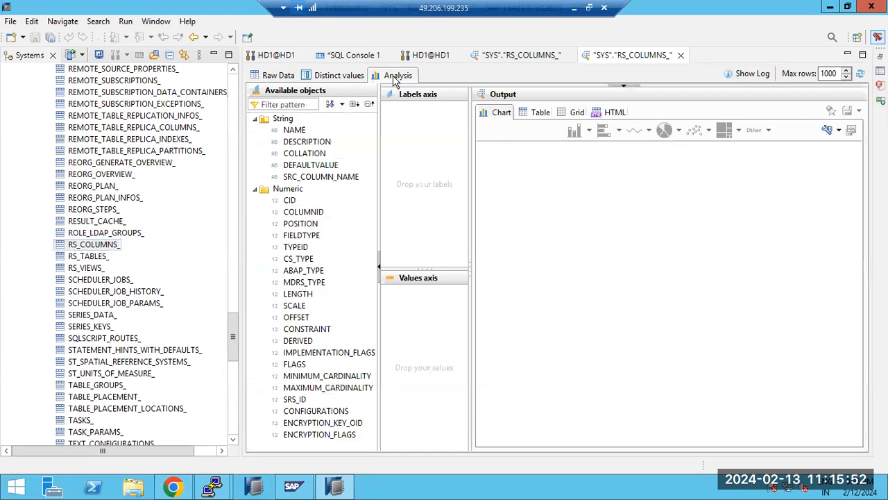
# Step: Chart the FIELDTYPE sum labelled by NAME, adding and then removing the SCALE sum
pyautogui.moveTo(298, 136); pyautogui.dragTo(420, 171)
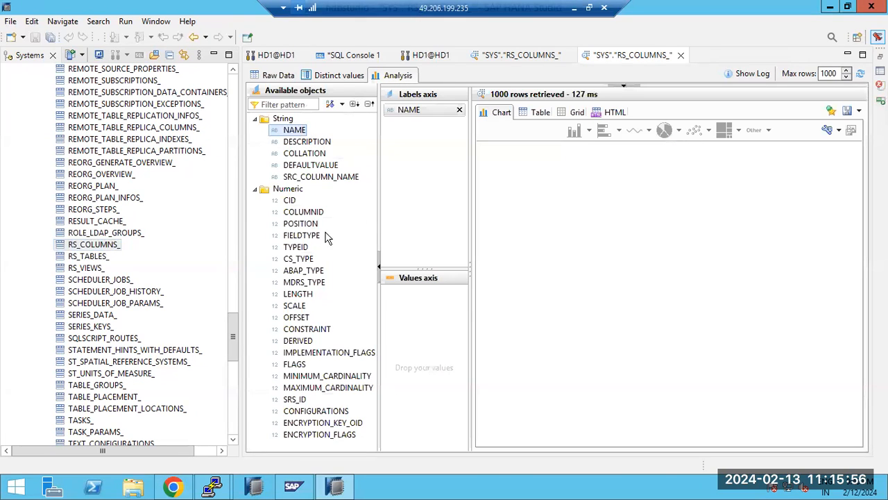
pyautogui.moveTo(304, 236); pyautogui.dragTo(421, 316)
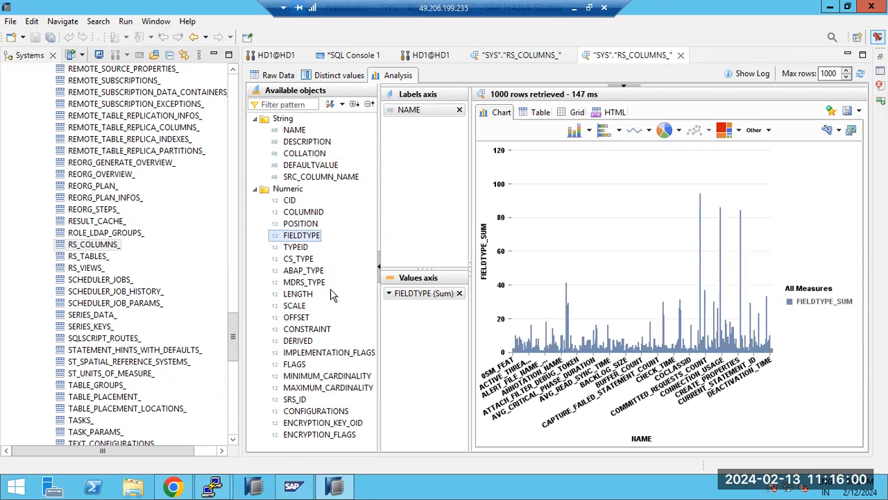
pyautogui.moveTo(295, 307); pyautogui.dragTo(399, 214)
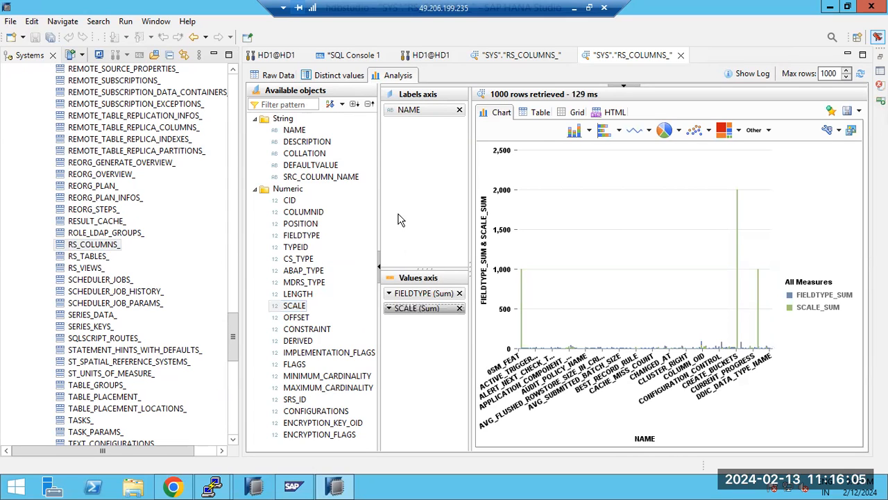
pyautogui.click(459, 308)
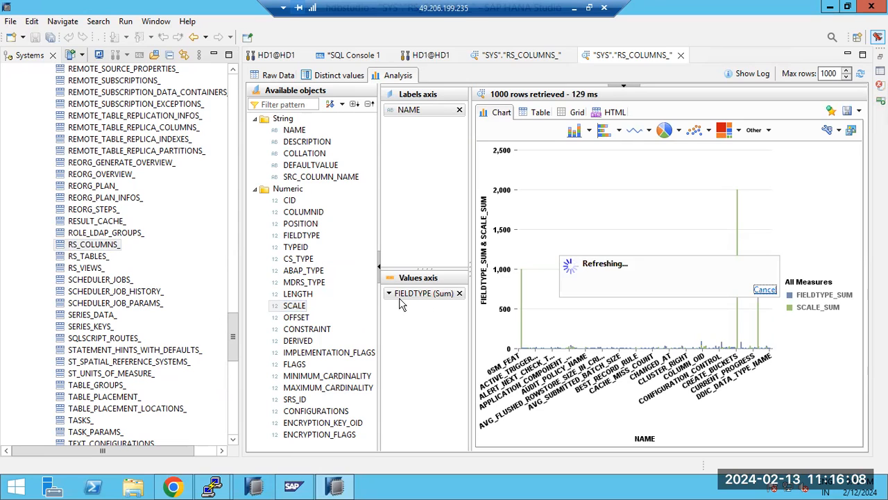
# Step: Add COLLATION as a second label and show the chart as vertical bars after trying pie
pyautogui.moveTo(304, 153); pyautogui.dragTo(389, 170)
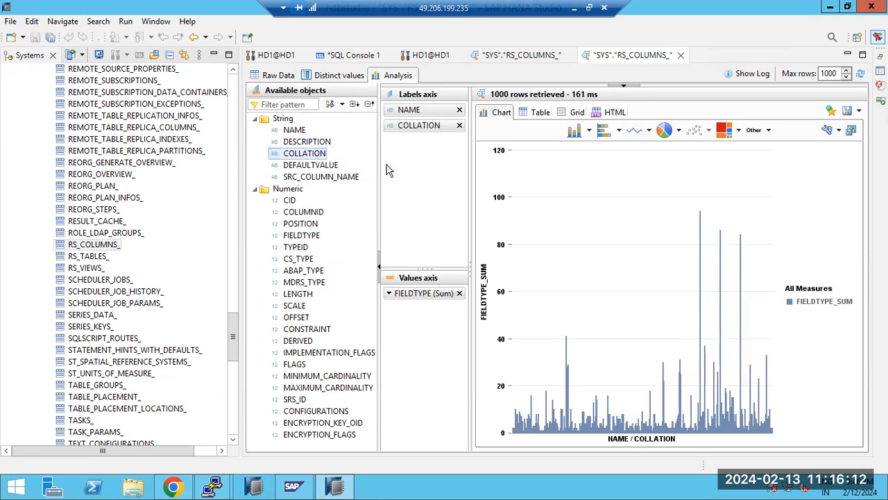
pyautogui.click(663, 133)
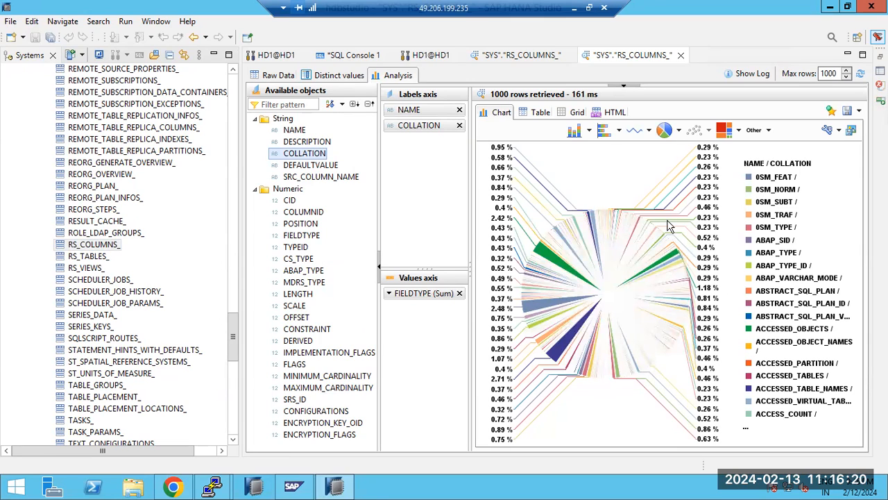
pyautogui.click(575, 131)
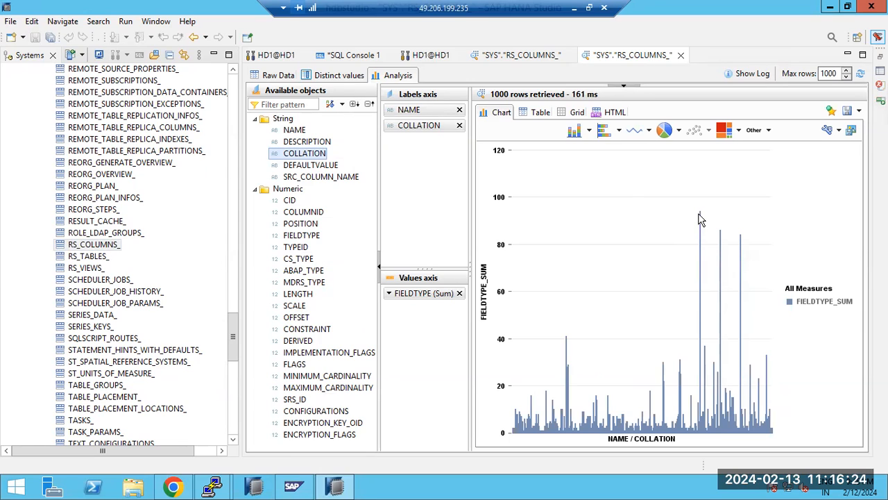
pyautogui.moveTo(700, 213)
# Step: Show the FIELDTYPE_SUM per NAME and COLLATION results as a table
pyautogui.click(538, 113)
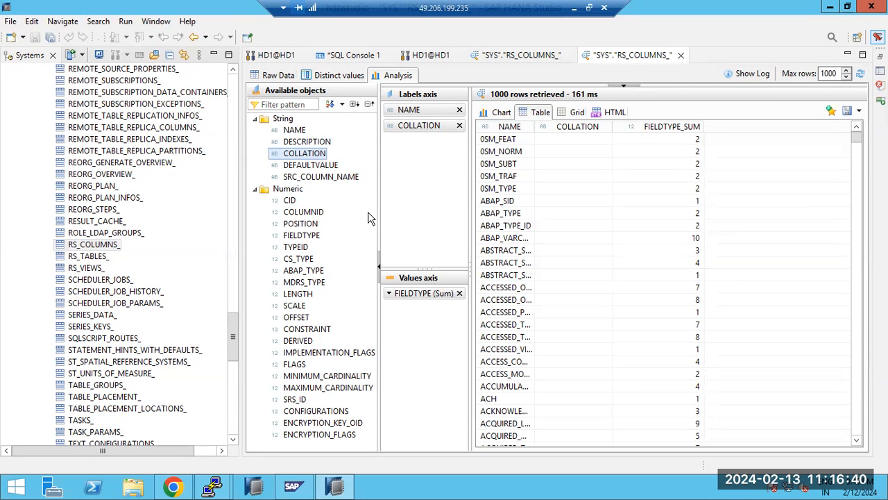
pyautogui.moveTo(235, 332)
pyautogui.mouseDown()
pyautogui.moveTo(238, 88)
pyautogui.moveTo(231, 263)
pyautogui.moveTo(247, 325)
pyautogui.mouseUp()
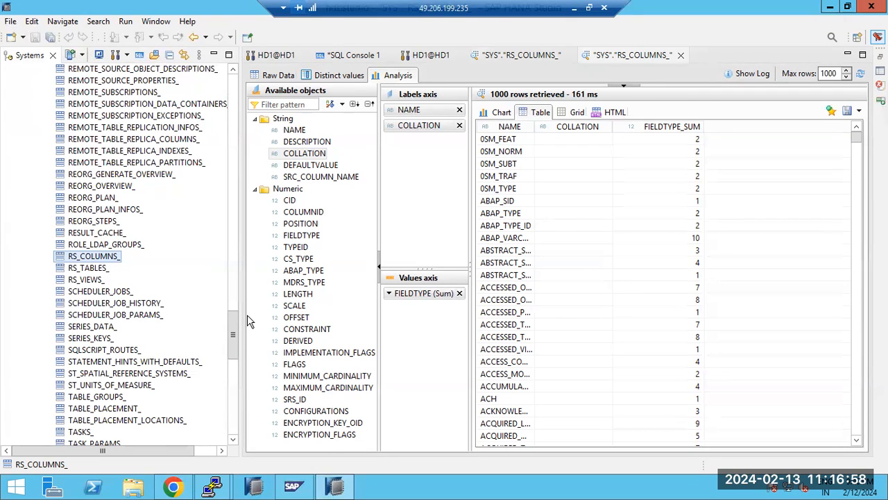
# Step: Bring up and dismiss context menus for RS_COLUMNS_ and REORG_GENERATE_OVERVIEW_ in the SYS tables
pyautogui.rightClick(86, 259)
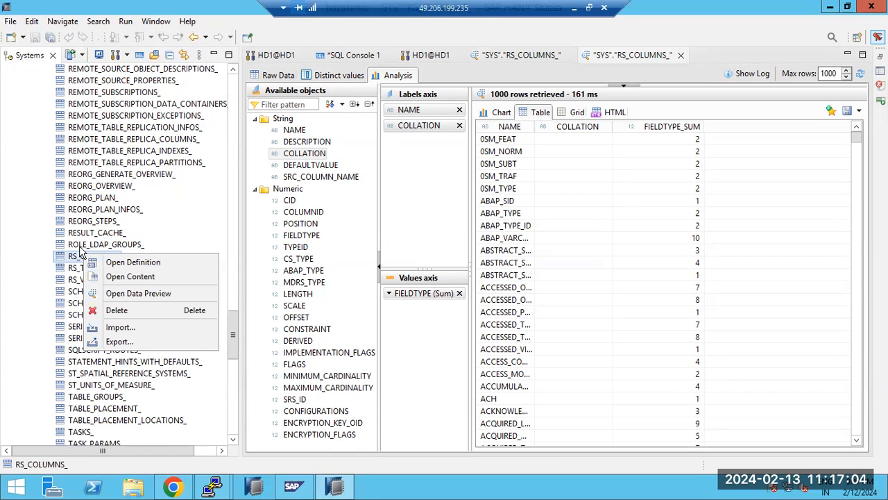
pyautogui.click(78, 244)
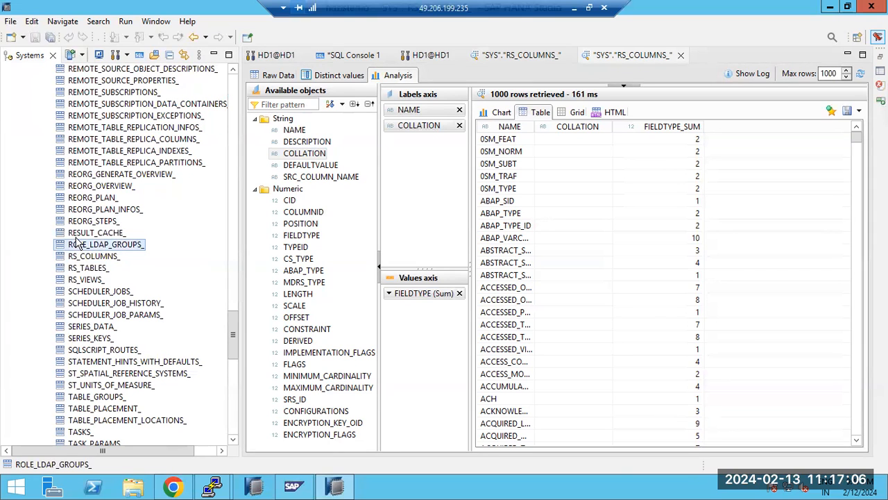
pyautogui.click(75, 175)
pyautogui.rightClick(74, 178)
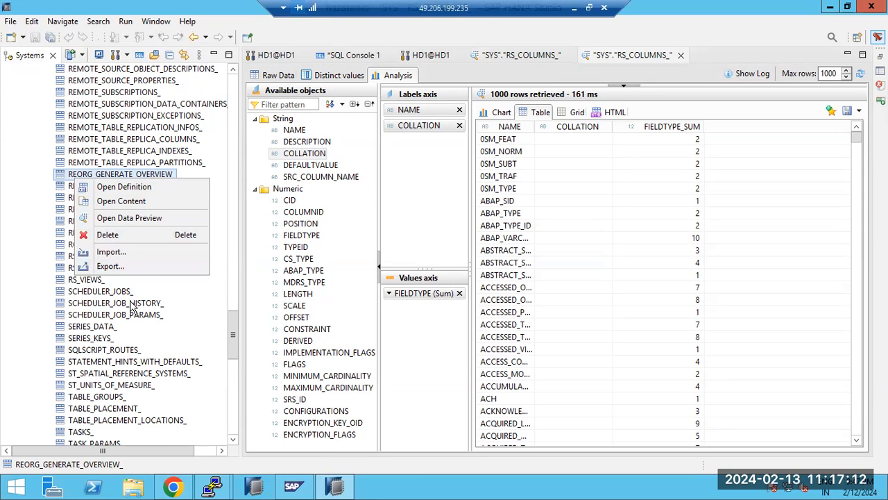
pyautogui.click(127, 332)
pyautogui.scroll(-3, 127, 333)
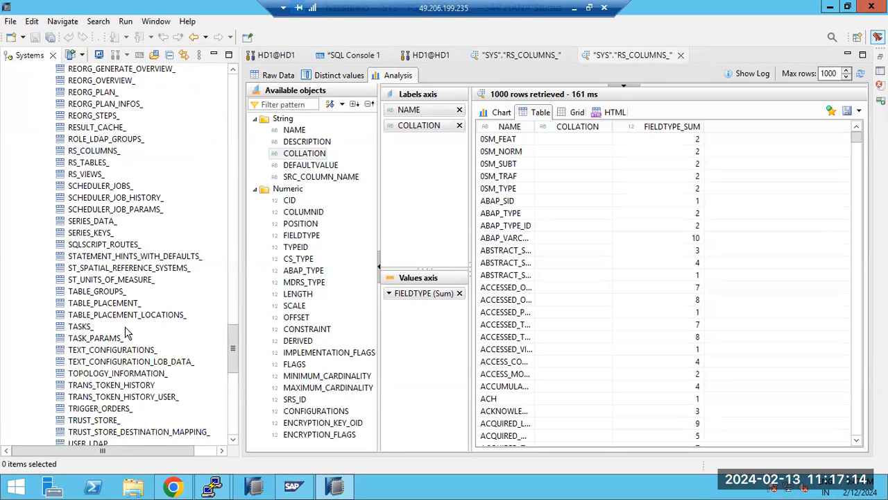
pyautogui.scroll(-6, 127, 333)
pyautogui.scroll(15, 127, 333)
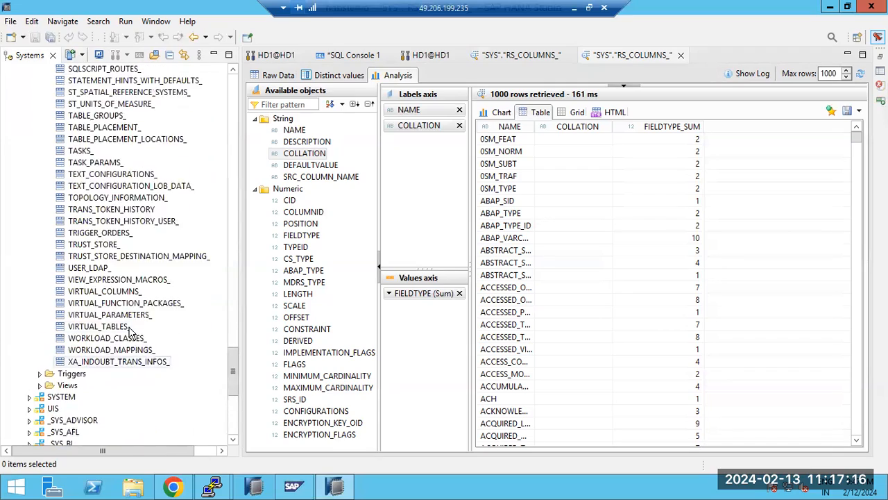
pyautogui.scroll(20, 139, 326)
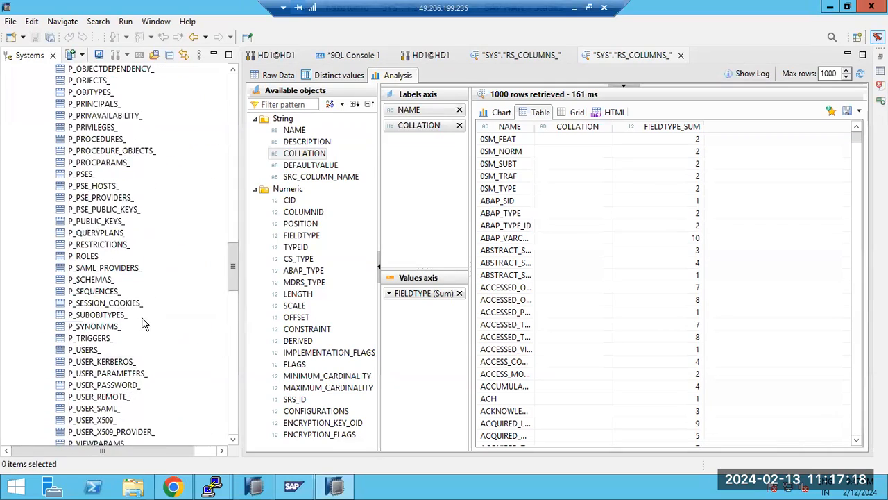
pyautogui.scroll(7, 149, 322)
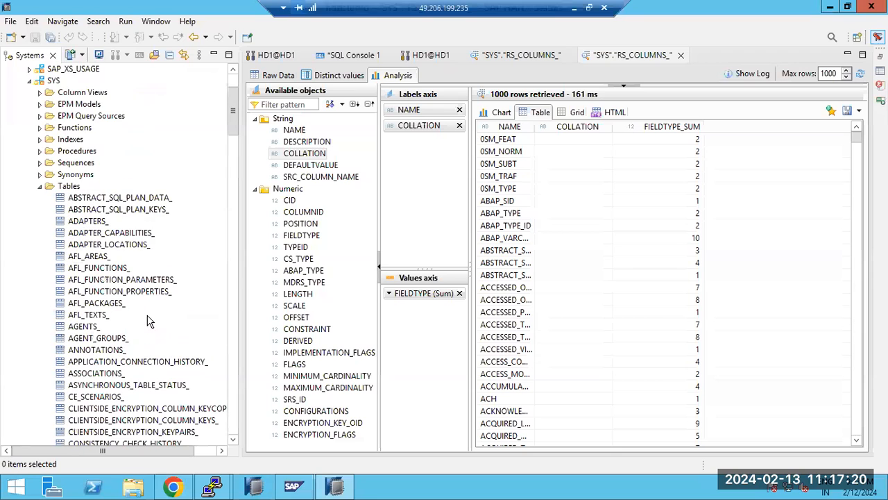
# Step: Collapse SYS, expand the SYSTEM schema, and choose New Table from its Tables folder
pyautogui.click(39, 186)
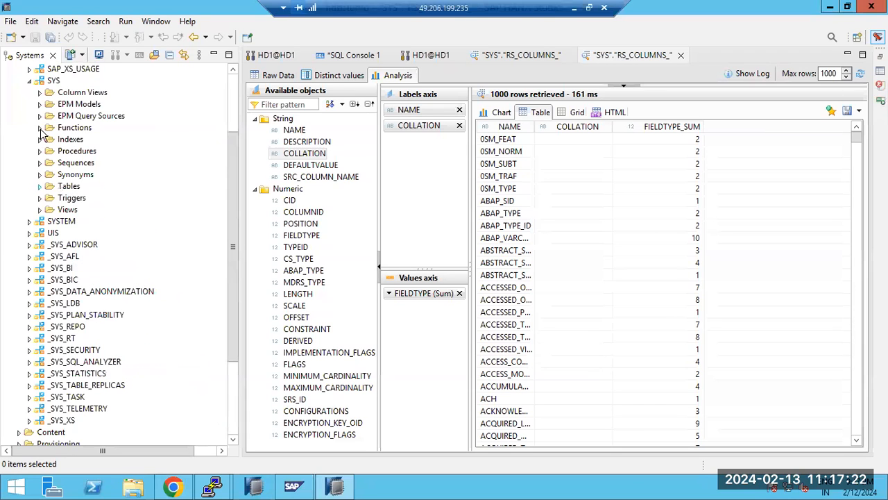
pyautogui.click(29, 81)
pyautogui.click(29, 104)
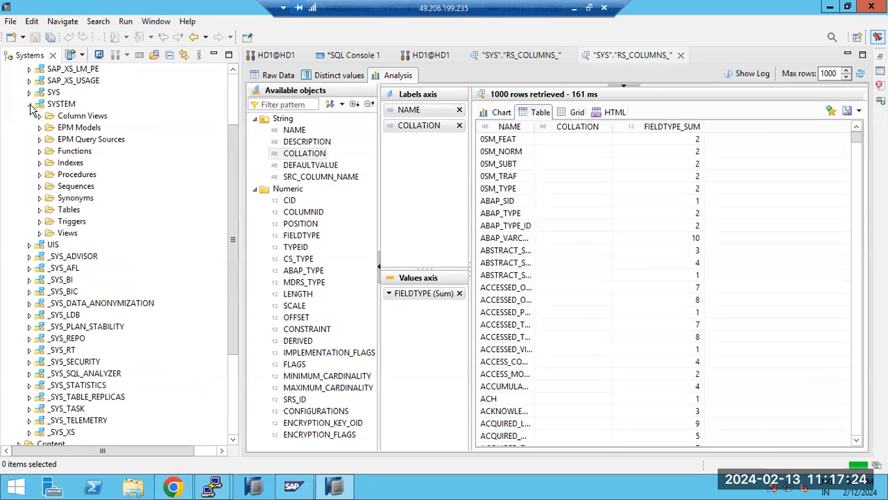
pyautogui.click(68, 211)
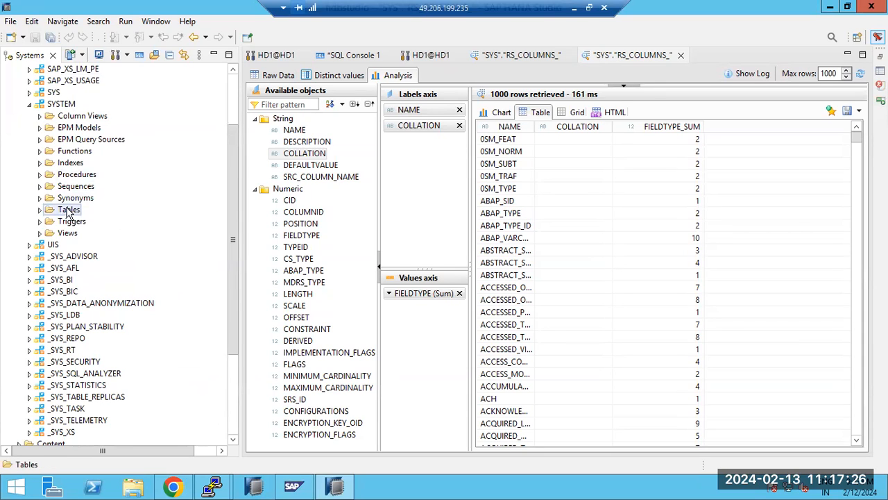
pyautogui.rightClick(68, 211)
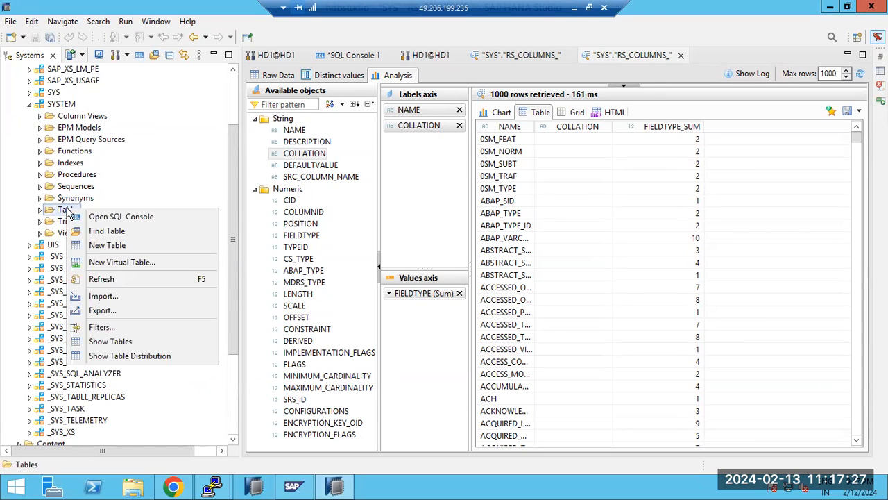
pyautogui.click(108, 246)
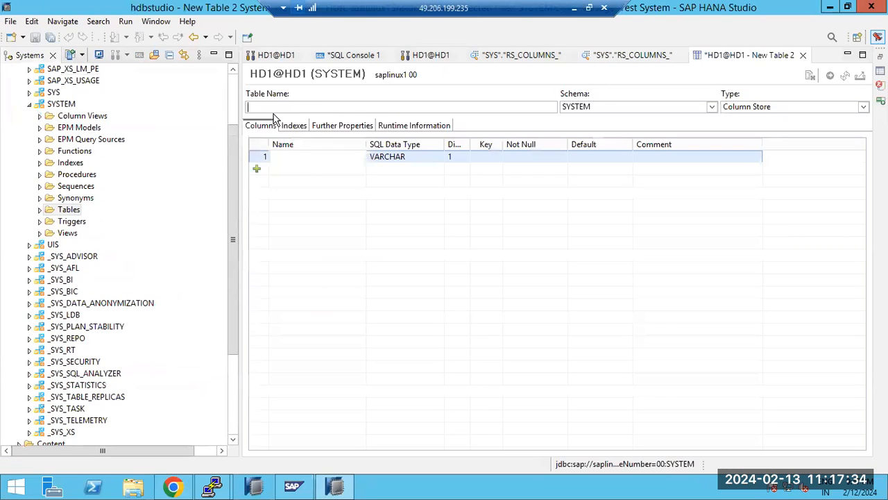
# Step: Create table ZTRAINING with columns NAME and TIMINGS, execute it, and list it under Tables
pyautogui.write('ZTR')
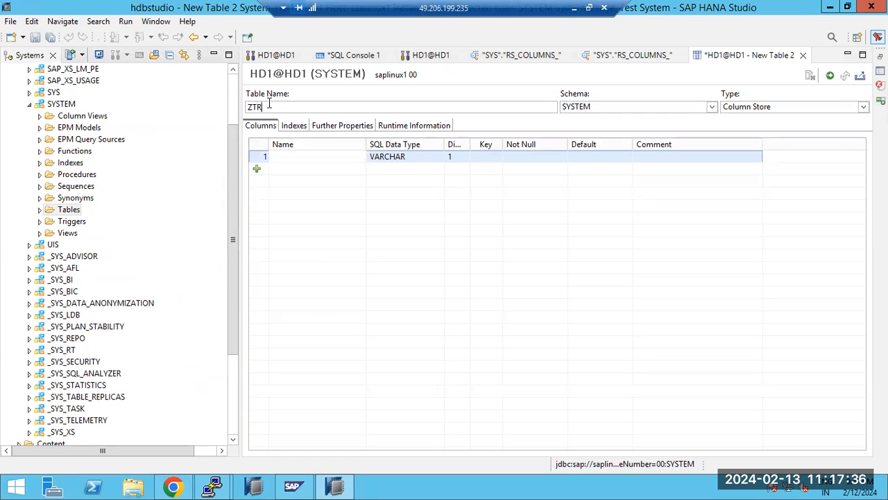
pyautogui.write('AINING')
pyautogui.click(284, 156)
pyautogui.write('NAME')
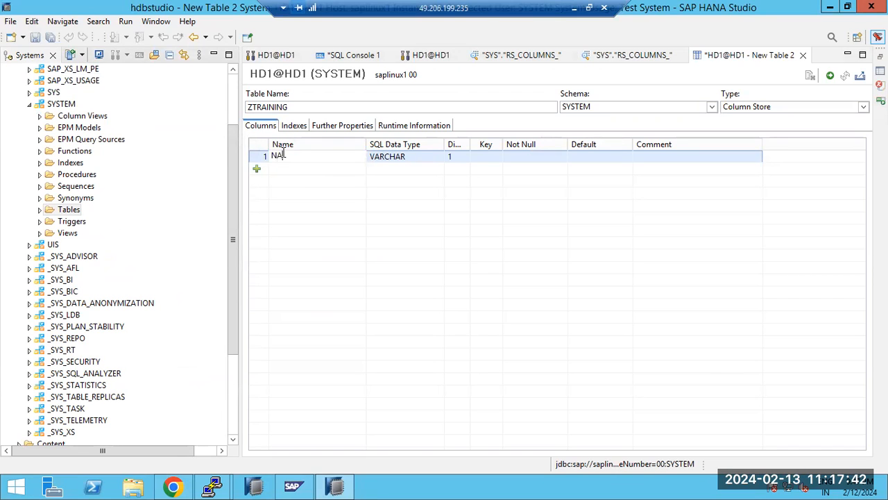
pyautogui.click(281, 175)
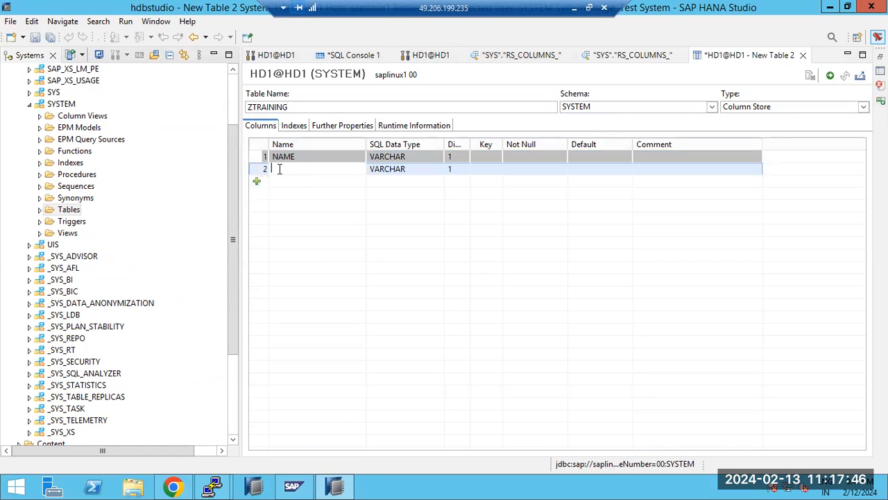
pyautogui.write('TIMINGS')
pyautogui.click(280, 184)
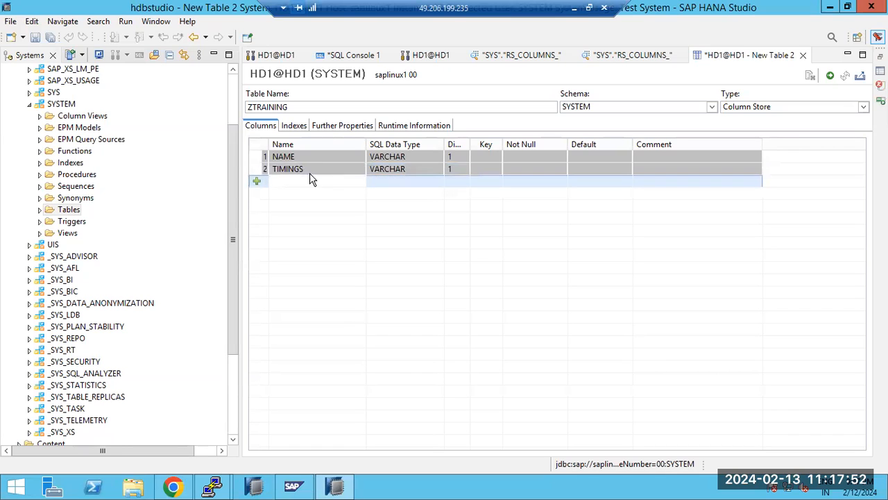
pyautogui.click(830, 75)
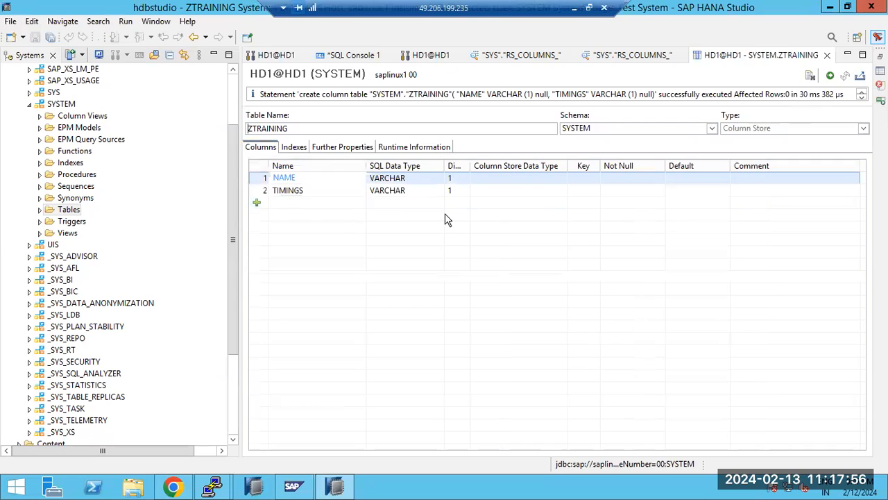
pyautogui.click(40, 212)
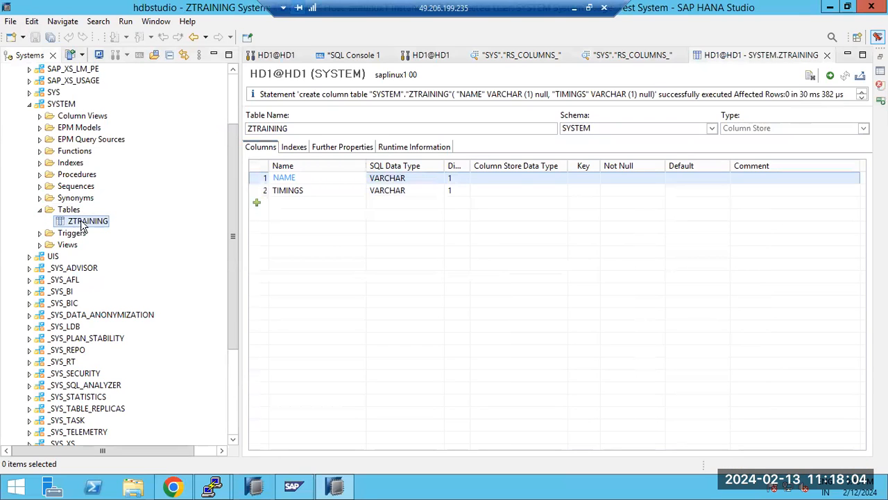
# Step: Open a data preview of SYSTEM.ZTRAINING showing its empty NAME and TIMINGS columns
pyautogui.rightClick(98, 222)
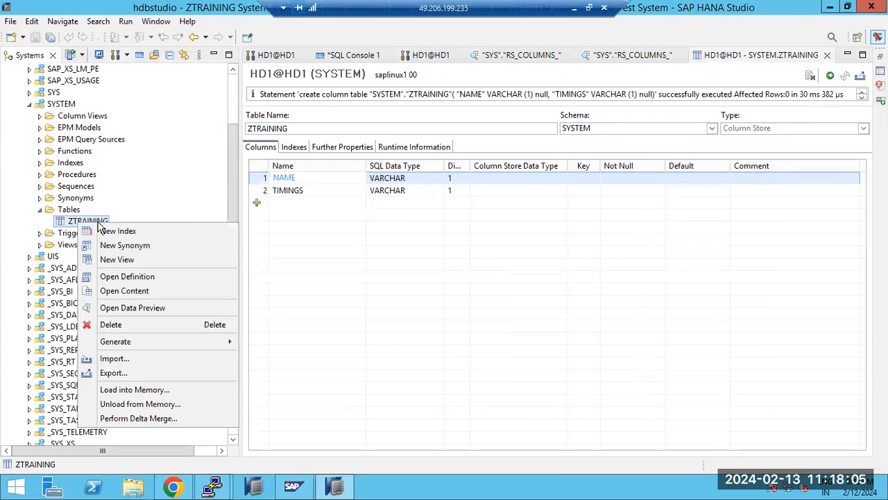
pyautogui.click(131, 307)
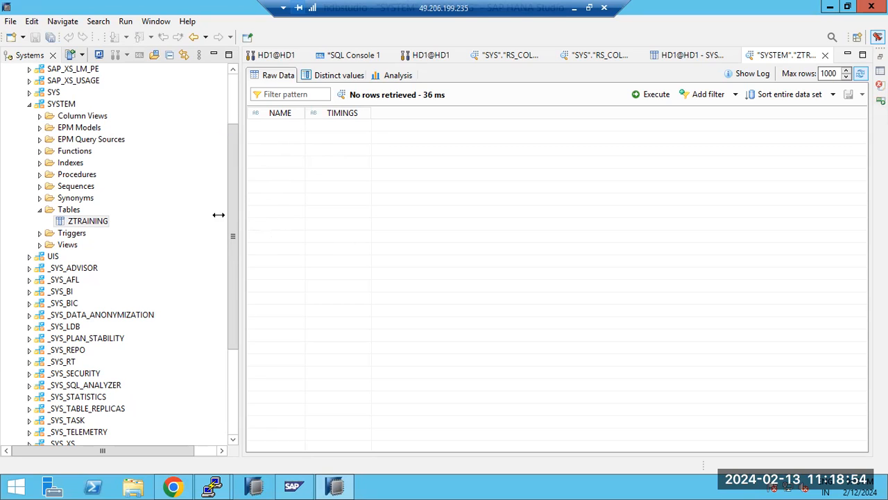
# Step: Browse ZTRAINING's Generate submenu, then switch to the first HD1@HD1 editor showing the 'No editor descriptor' error
pyautogui.click(88, 222)
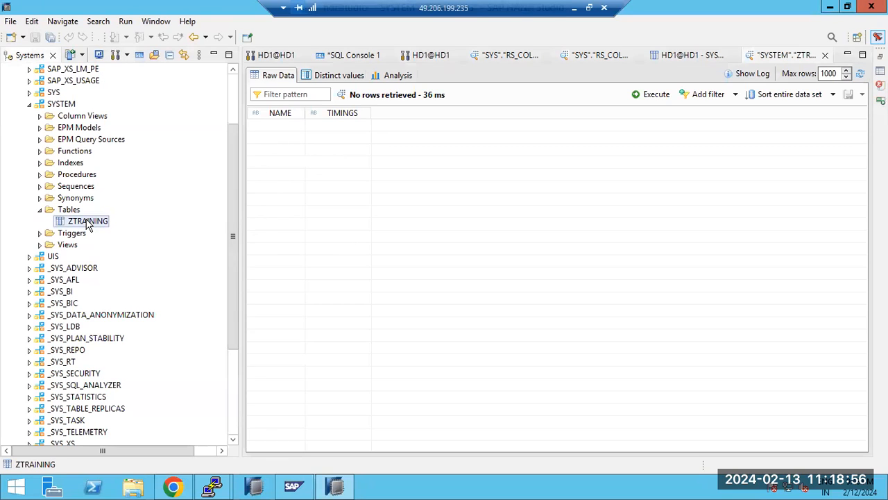
pyautogui.rightClick(89, 225)
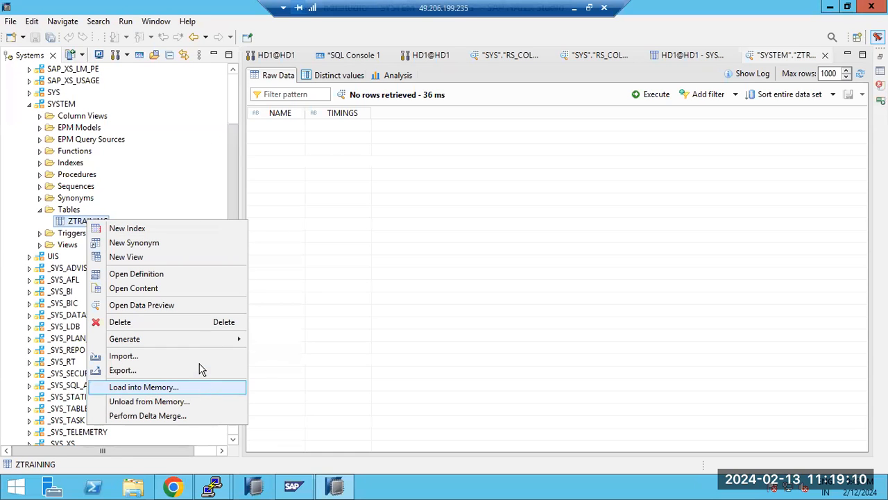
pyautogui.moveTo(201, 343)
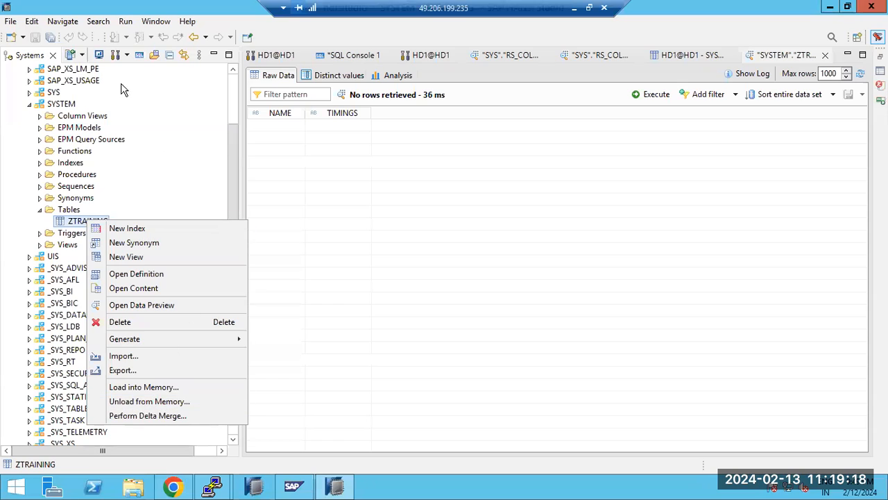
pyautogui.click(281, 80)
pyautogui.click(278, 56)
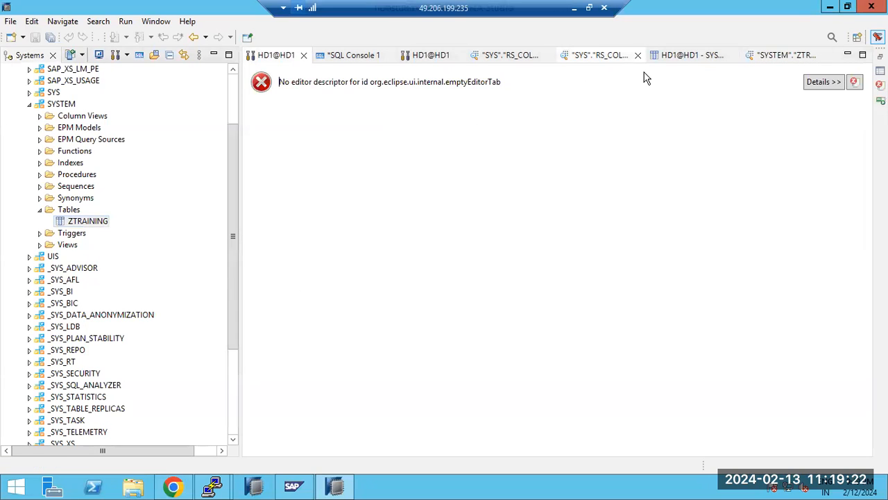
pyautogui.click(638, 55)
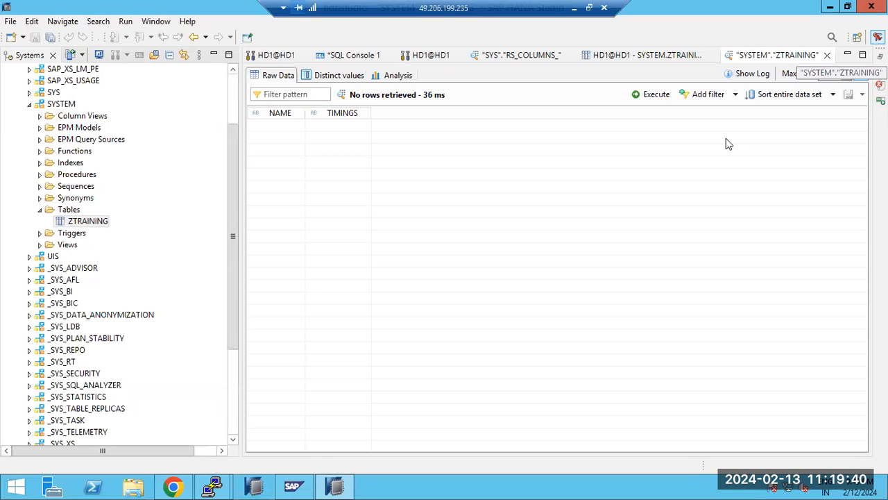
pyautogui.click(432, 55)
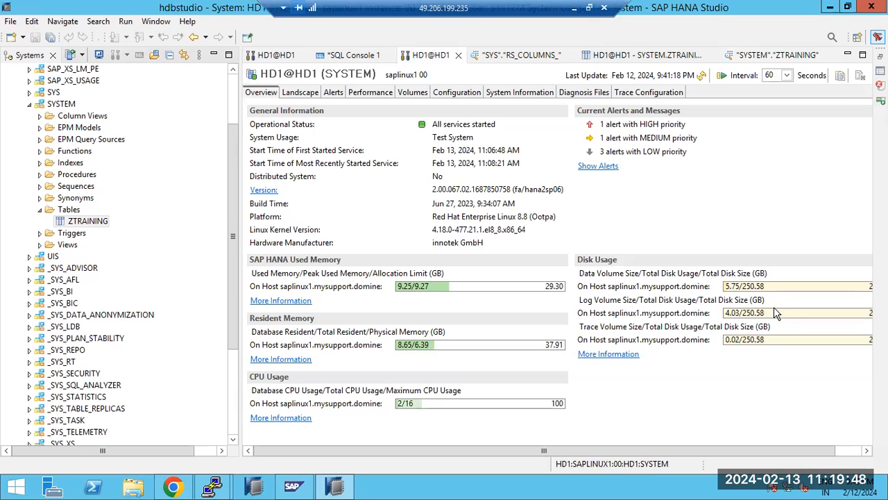
pyautogui.click(769, 56)
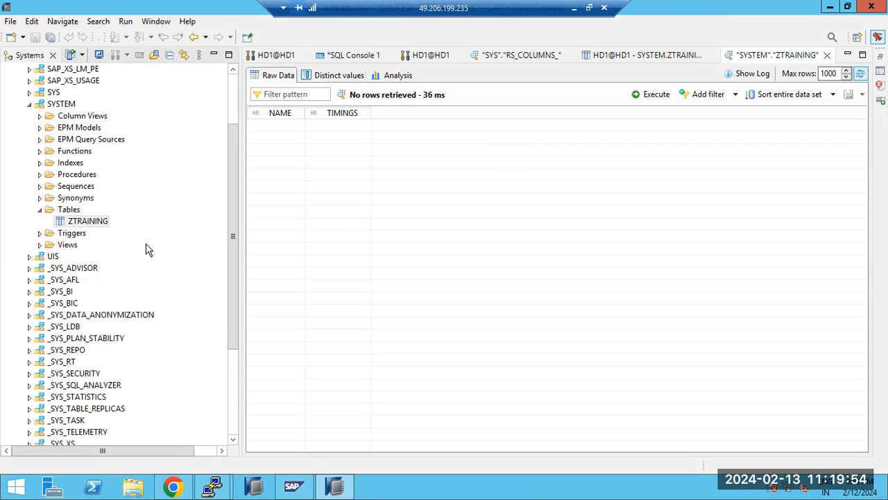
pyautogui.click(81, 226)
# Step: Load the ZTRAINING table, including delta storage, into memory with Load into Memory
pyautogui.rightClick(81, 224)
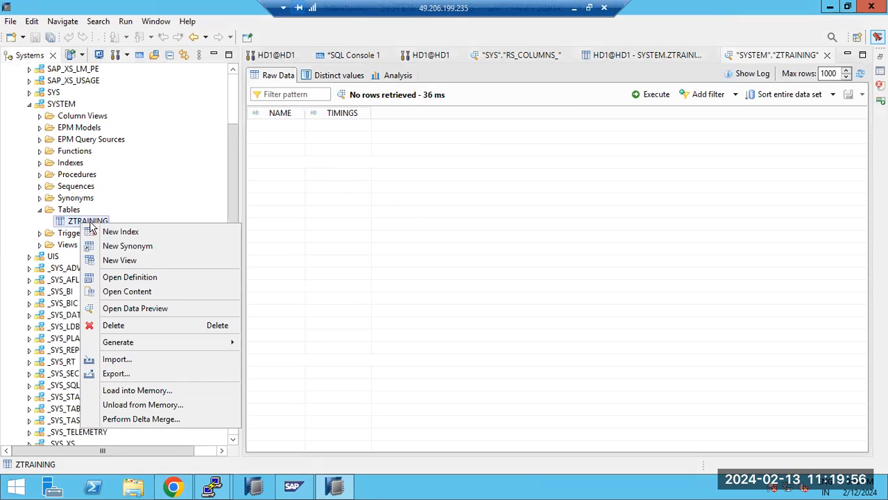
pyautogui.click(125, 392)
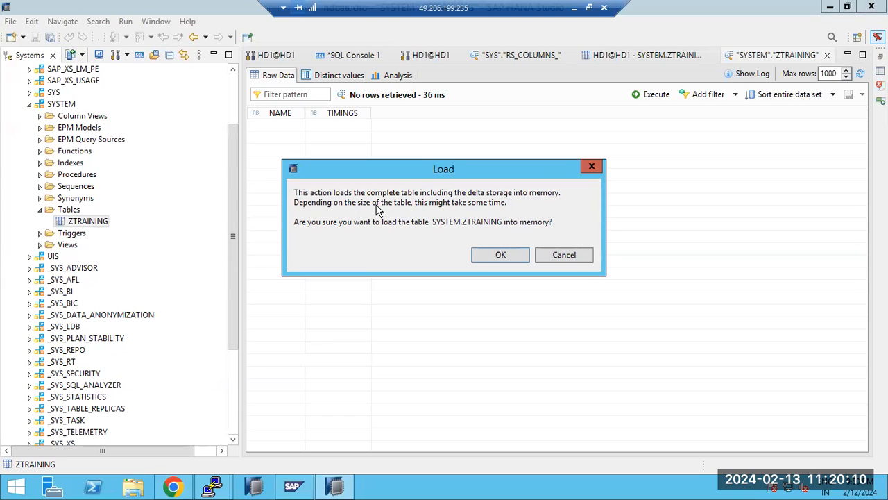
pyautogui.click(485, 256)
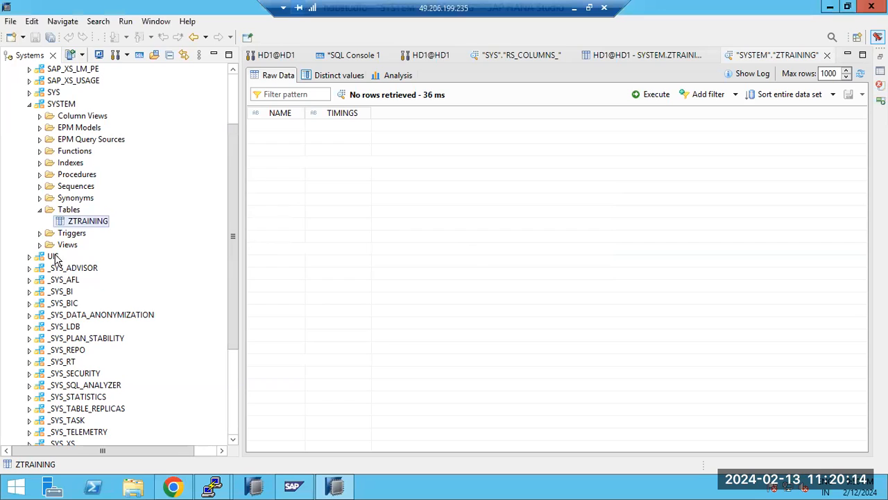
# Step: Start Unload from Memory for ZTRAINING, leave the confirmation open, and minimise the session to Paint
pyautogui.rightClick(104, 220)
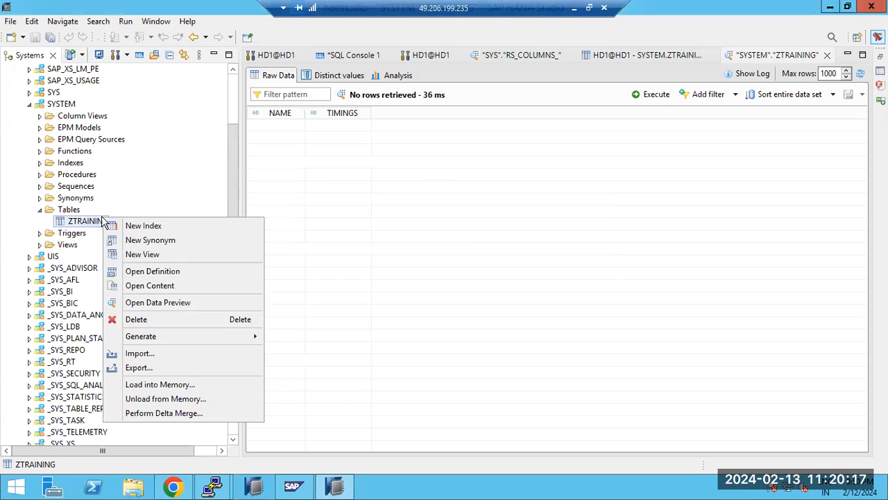
pyautogui.click(151, 400)
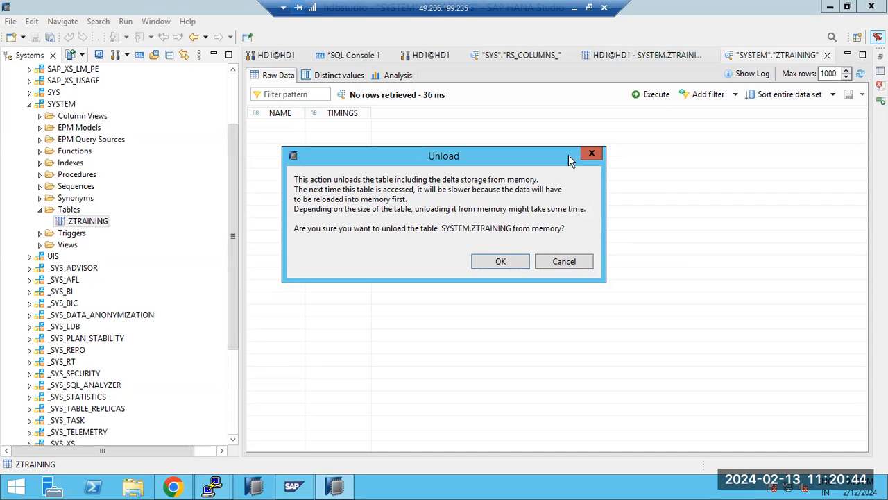
pyautogui.click(574, 8)
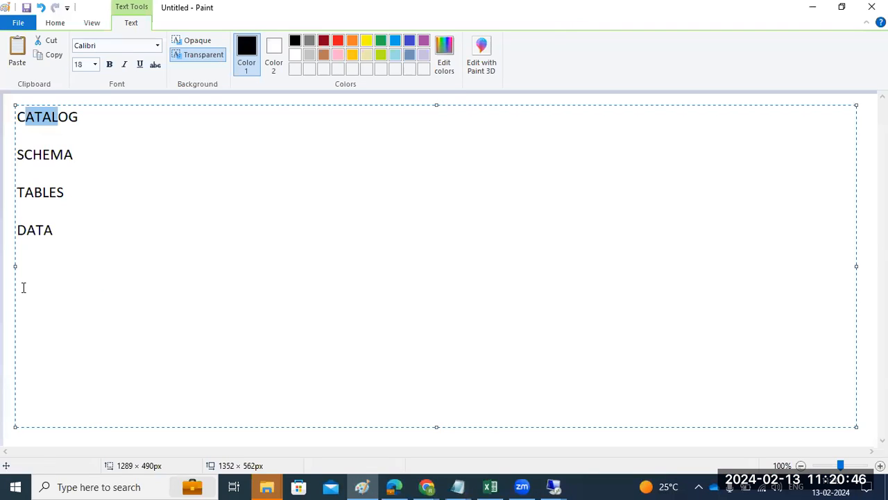
# Step: Draw a large rectangle frame with a wide bar across its top and a smaller lower box
pyautogui.click(7, 264)
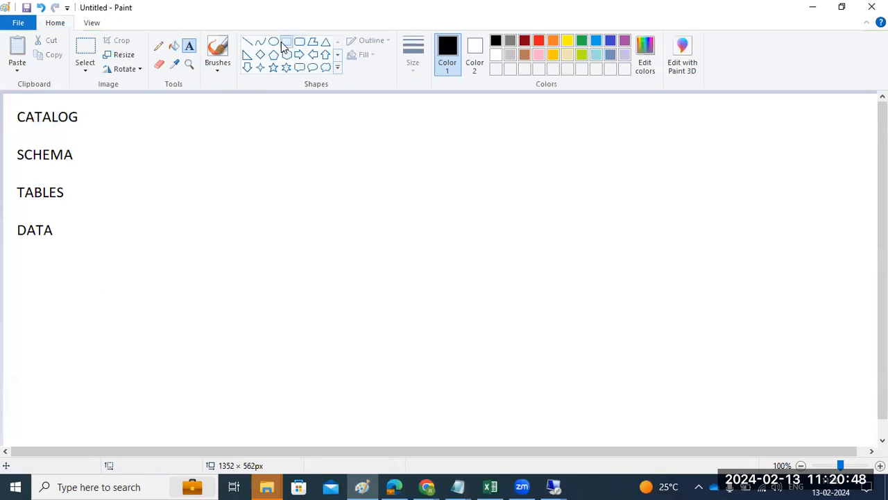
pyautogui.click(284, 44)
pyautogui.moveTo(178, 101); pyautogui.dragTo(756, 431)
pyautogui.moveTo(192, 111); pyautogui.dragTo(748, 162)
pyautogui.moveTo(321, 259); pyautogui.dragTo(544, 395)
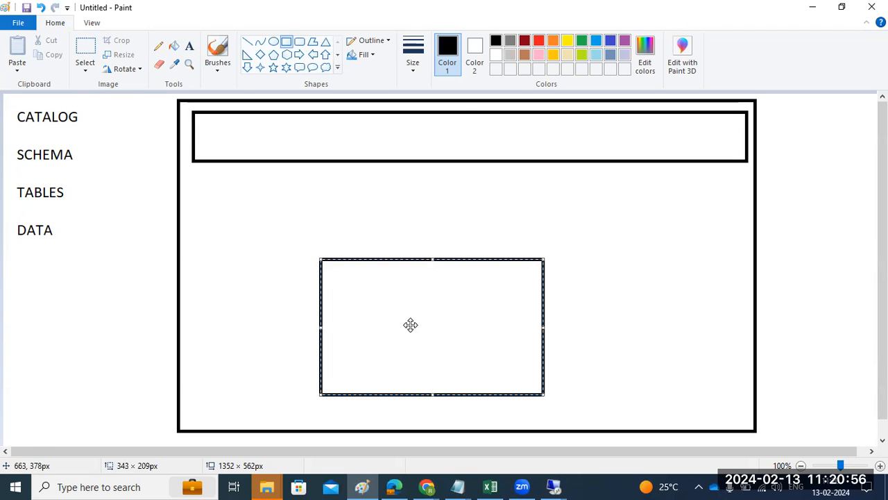
# Step: Label the lower box with /hana/data and /hana/log on two lines
pyautogui.click(189, 46)
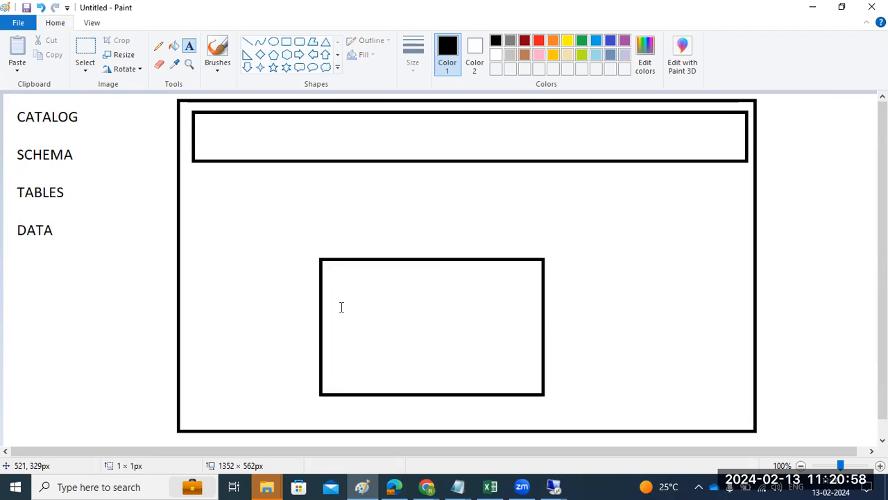
pyautogui.click(340, 307)
pyautogui.write('/hana')
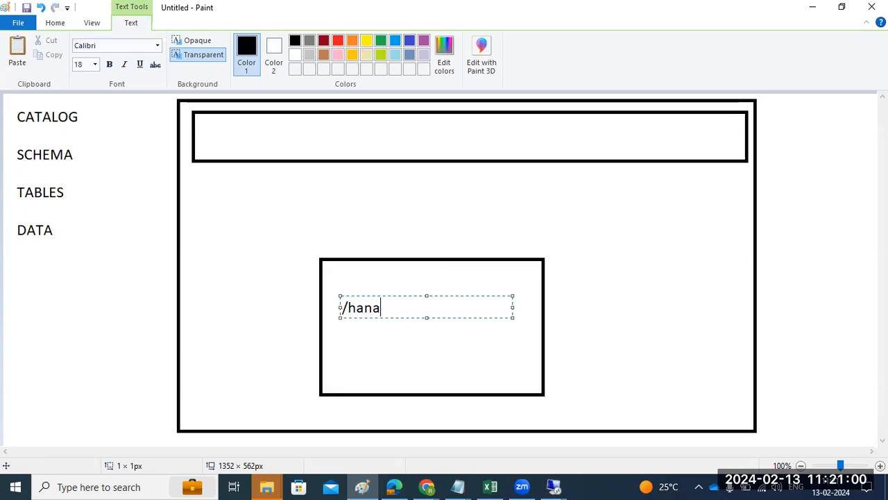
pyautogui.write('/data')
pyautogui.press('Return')
pyautogui.write('/hana/log')
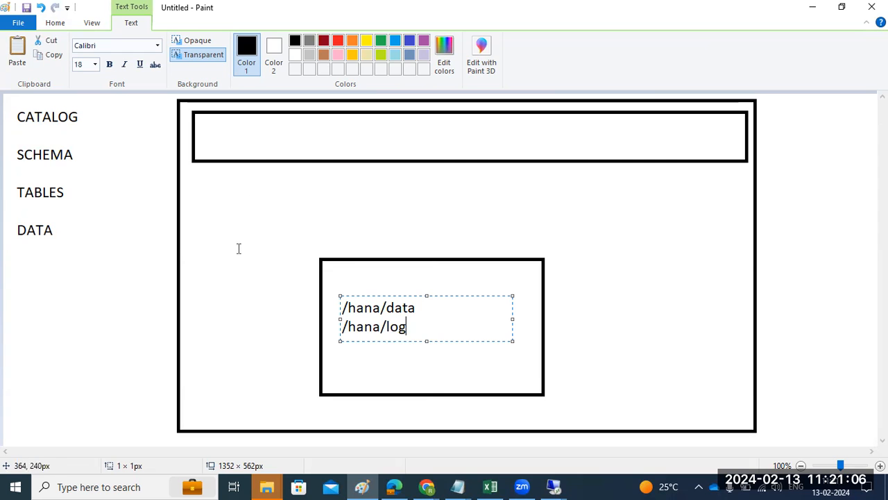
pyautogui.click(405, 136)
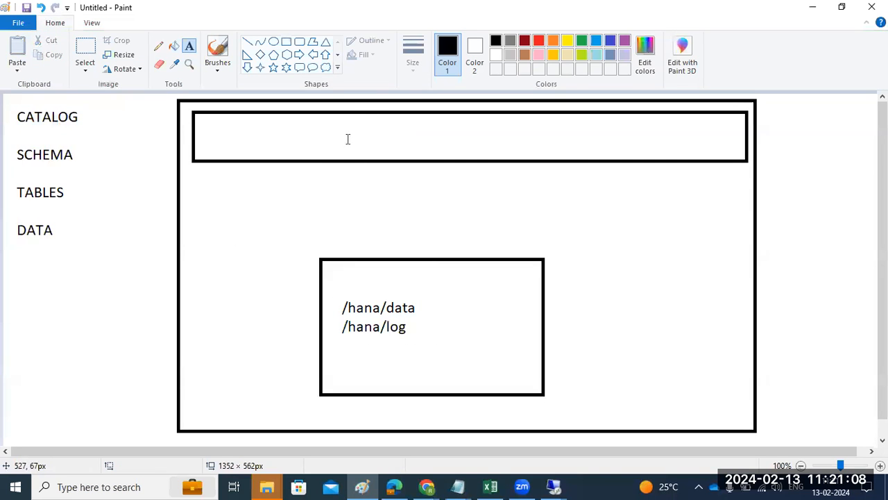
# Step: Split off the top bar's left half with a rectangle and dash its right half
pyautogui.click(286, 42)
pyautogui.moveTo(195, 114)
pyautogui.mouseDown()
pyautogui.moveTo(351, 170)
pyautogui.moveTo(475, 162)
pyautogui.mouseUp()
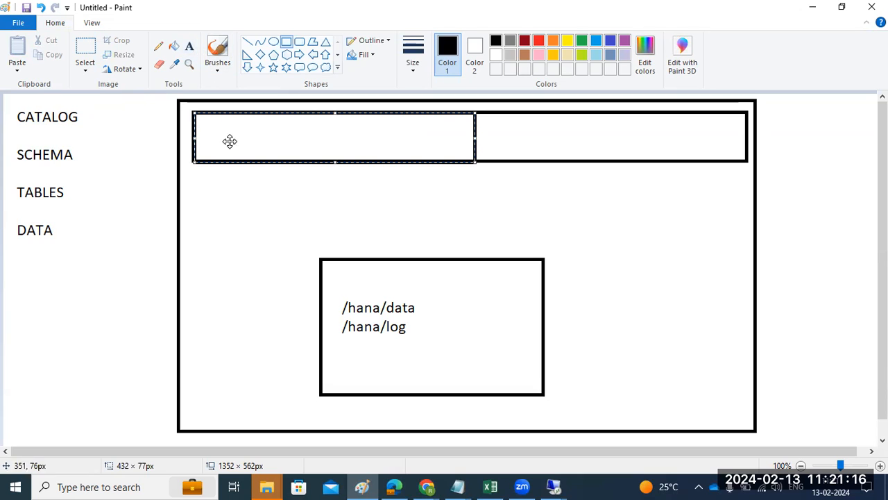
pyautogui.click(248, 43)
pyautogui.moveTo(589, 136)
pyautogui.mouseDown()
pyautogui.moveTo(601, 132)
pyautogui.moveTo(611, 145)
pyautogui.moveTo(659, 138)
pyautogui.moveTo(681, 149)
pyautogui.moveTo(708, 136)
pyautogui.moveTo(719, 147)
pyautogui.mouseUp()
pyautogui.moveTo(667, 127); pyautogui.dragTo(670, 126)
pyautogui.moveTo(551, 127); pyautogui.dragTo(558, 140)
pyautogui.moveTo(513, 137); pyautogui.dragTo(511, 124)
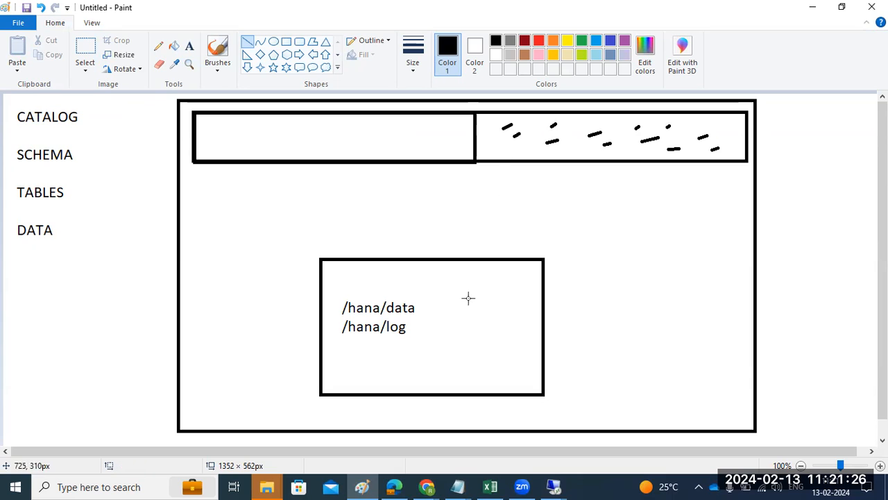
pyautogui.moveTo(435, 331); pyautogui.dragTo(442, 329)
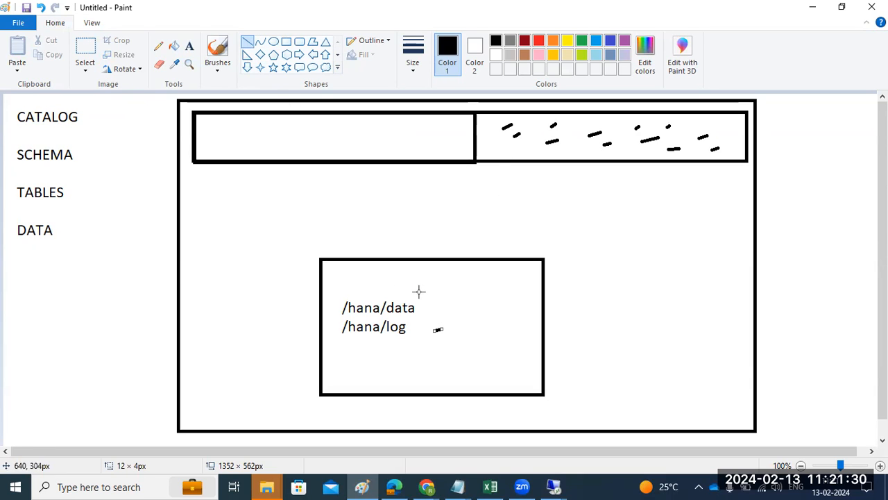
# Step: Connect /hana/data and CATALOG to the top bar with lines, then return to HANA Studio
pyautogui.moveTo(419, 311)
pyautogui.mouseDown()
pyautogui.moveTo(449, 269)
pyautogui.moveTo(599, 142)
pyautogui.mouseUp()
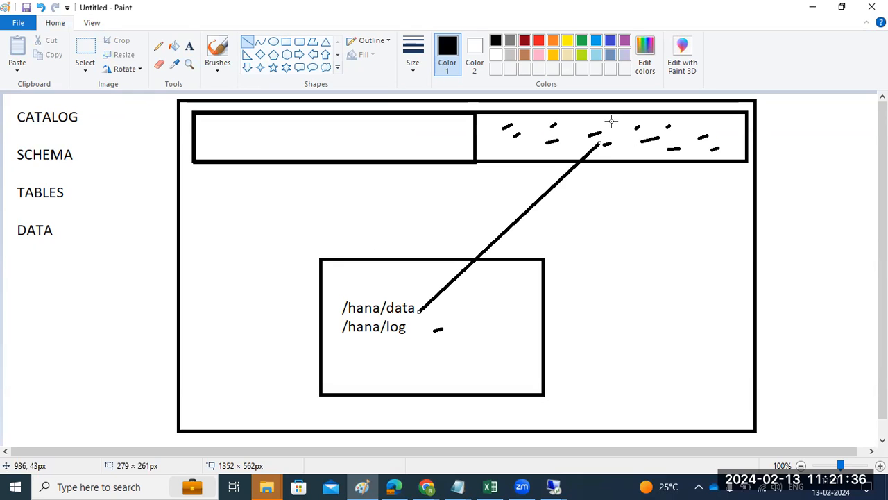
pyautogui.moveTo(622, 146); pyautogui.dragTo(427, 313)
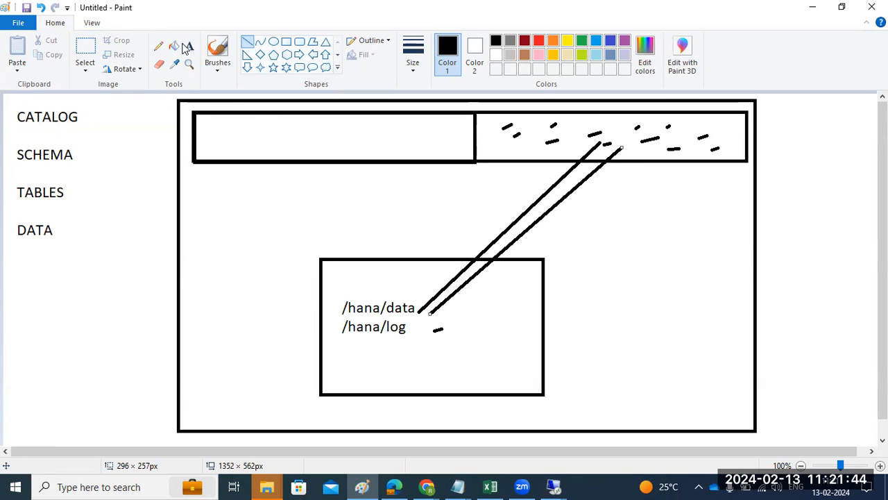
pyautogui.click(98, 104)
pyautogui.moveTo(98, 104)
pyautogui.mouseDown()
pyautogui.moveTo(250, 127)
pyautogui.moveTo(634, 146)
pyautogui.moveTo(415, 148)
pyautogui.moveTo(502, 141)
pyautogui.mouseUp()
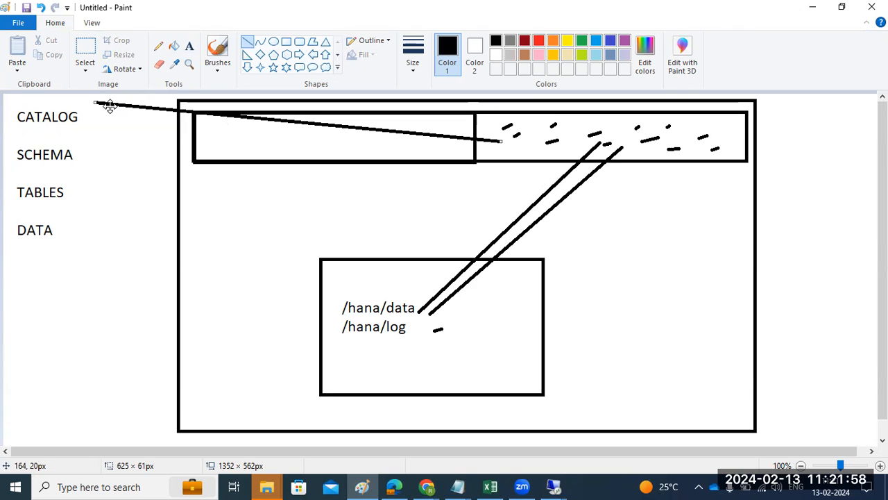
pyautogui.click(553, 486)
pyautogui.click(576, 384)
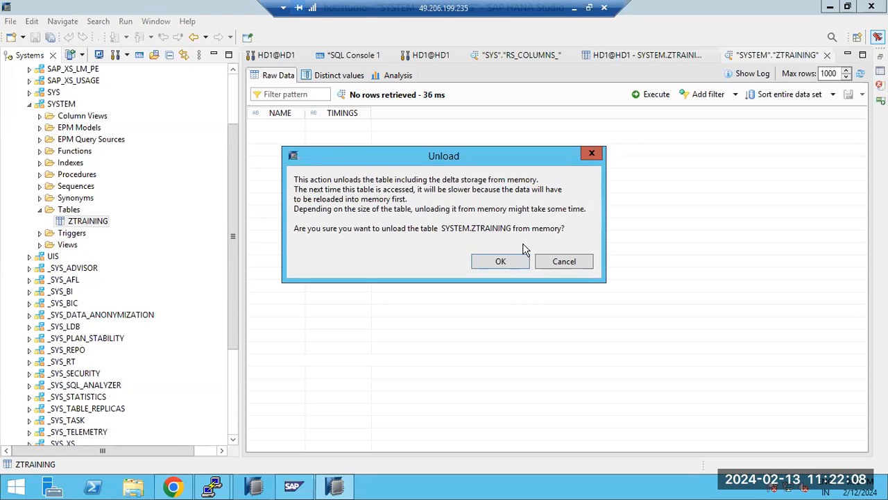
# Step: Confirm unloading ZTRAINING, request Perform Delta Merge on it, then minimise the session to Paint
pyautogui.click(507, 261)
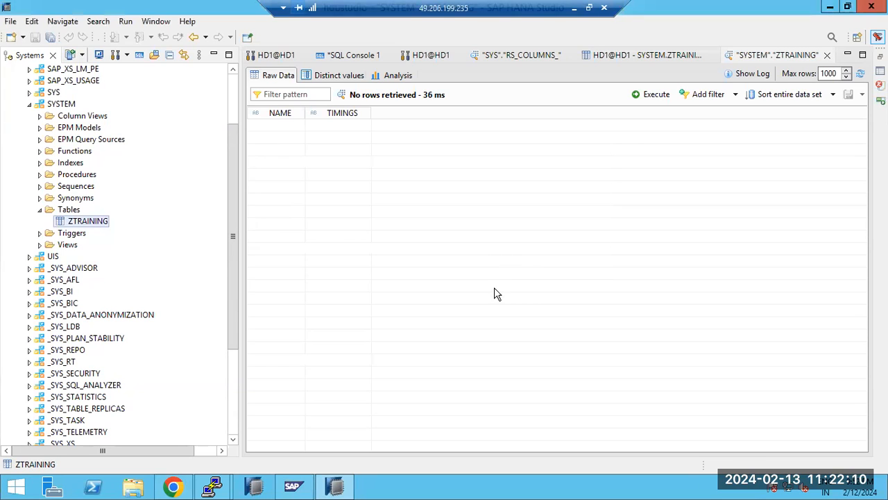
pyautogui.rightClick(81, 227)
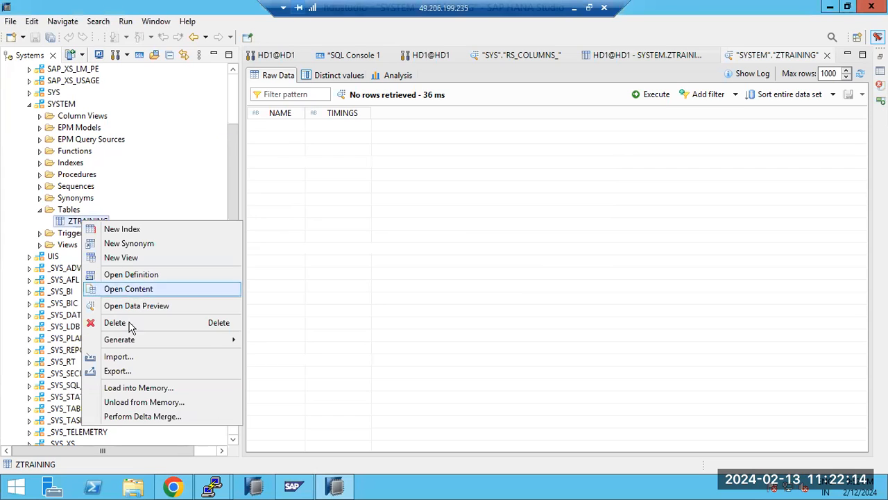
pyautogui.click(141, 416)
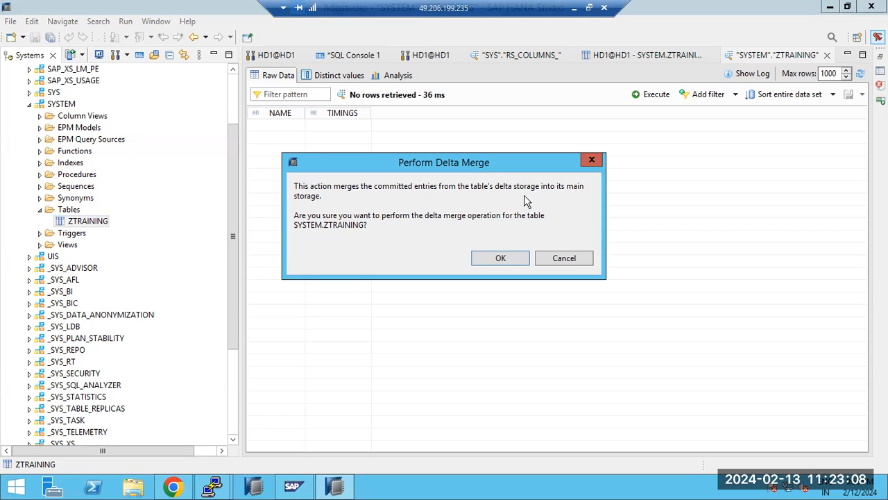
pyautogui.click(575, 9)
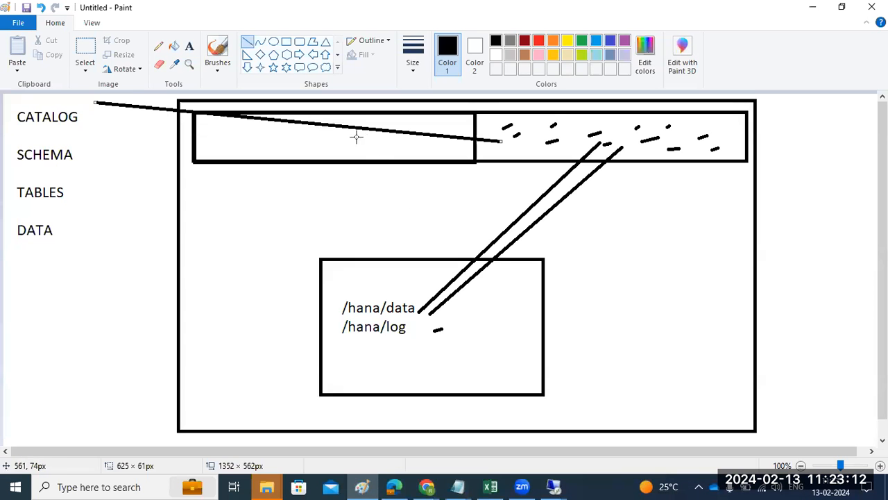
# Step: Move the CATALOG line's end left, dash the bar's left half, add an arrow rightward, then return to HANA Studio
pyautogui.moveTo(321, 131); pyautogui.dragTo(193, 123)
pyautogui.moveTo(300, 144); pyautogui.dragTo(316, 144)
pyautogui.moveTo(368, 154)
pyautogui.mouseDown()
pyautogui.moveTo(410, 138)
pyautogui.moveTo(424, 152)
pyautogui.mouseUp()
pyautogui.moveTo(466, 131)
pyautogui.mouseDown()
pyautogui.moveTo(534, 131)
pyautogui.moveTo(519, 144)
pyautogui.mouseUp()
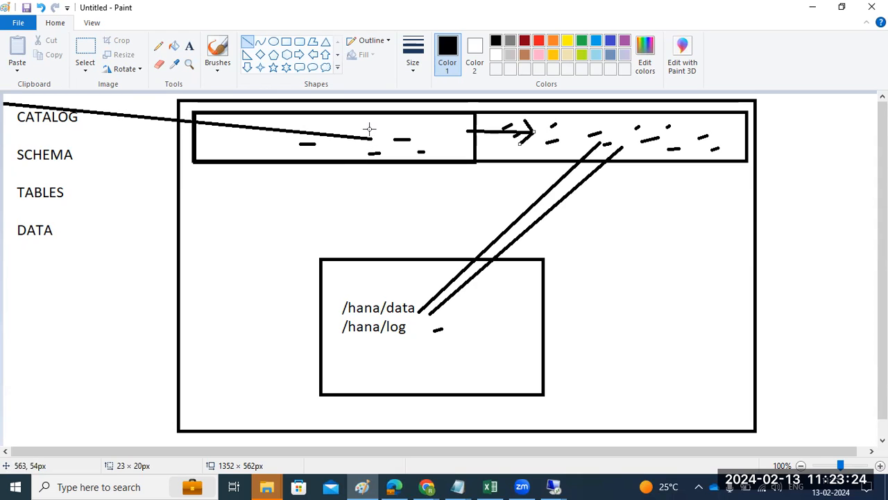
pyautogui.moveTo(453, 130); pyautogui.dragTo(543, 137)
pyautogui.click(558, 485)
pyautogui.click(604, 427)
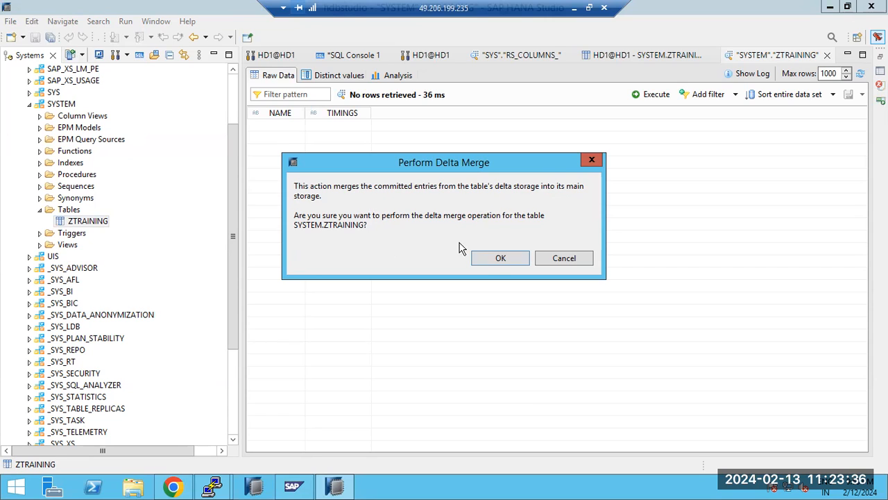
# Step: Confirm the ZTRAINING delta merge and minimise the remote session back to Paint
pyautogui.click(491, 262)
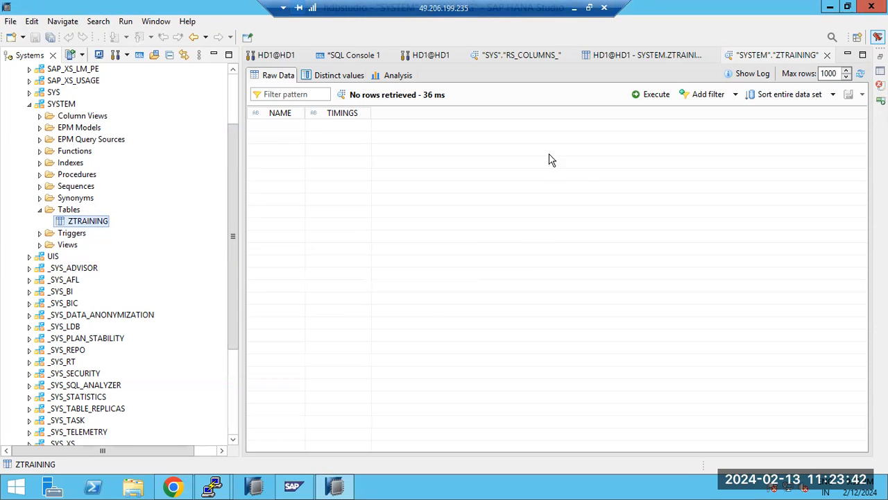
pyautogui.click(575, 7)
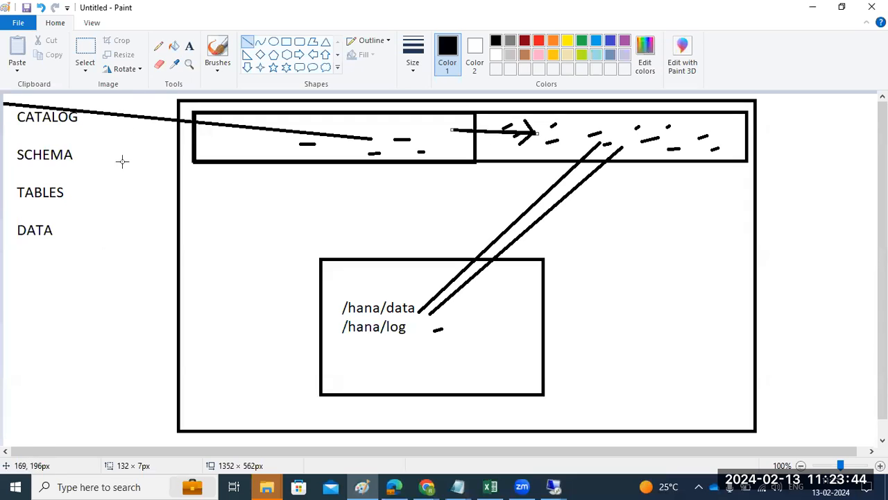
# Step: Add a text box below DATA listing SMART MERGE, FORCE MERGE and HARD MERGE
pyautogui.click(189, 45)
pyautogui.moveTo(13, 250); pyautogui.dragTo(159, 428)
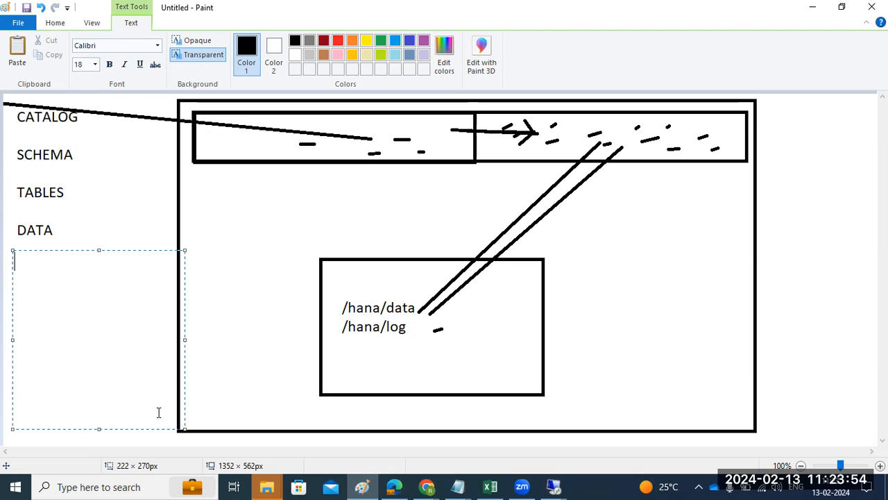
pyautogui.write('SMART ME')
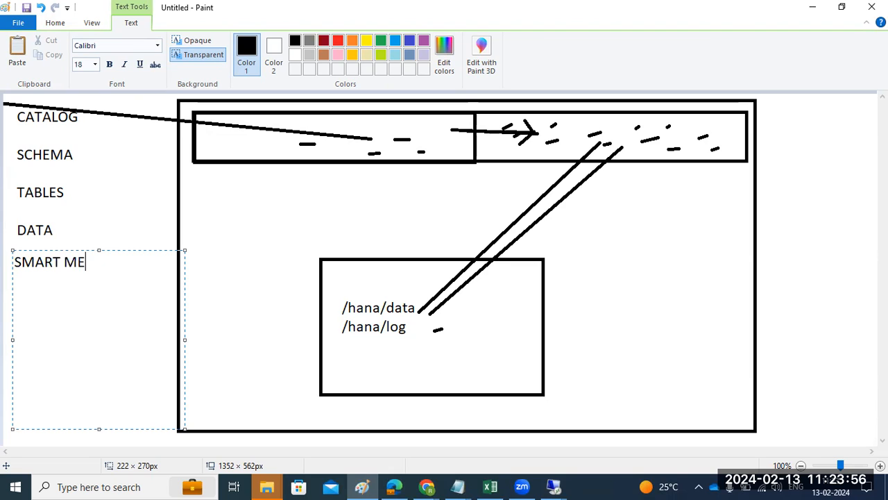
pyautogui.write('RGE')
pyautogui.press('Return')
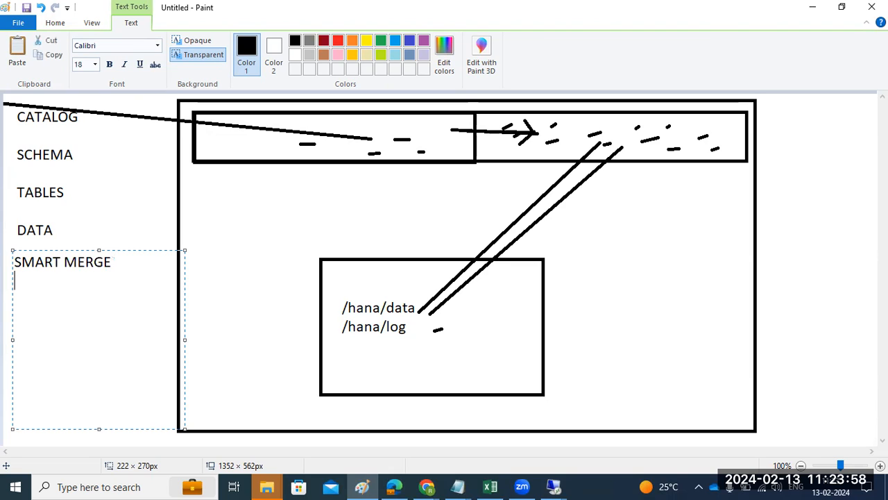
pyautogui.write('FOR')
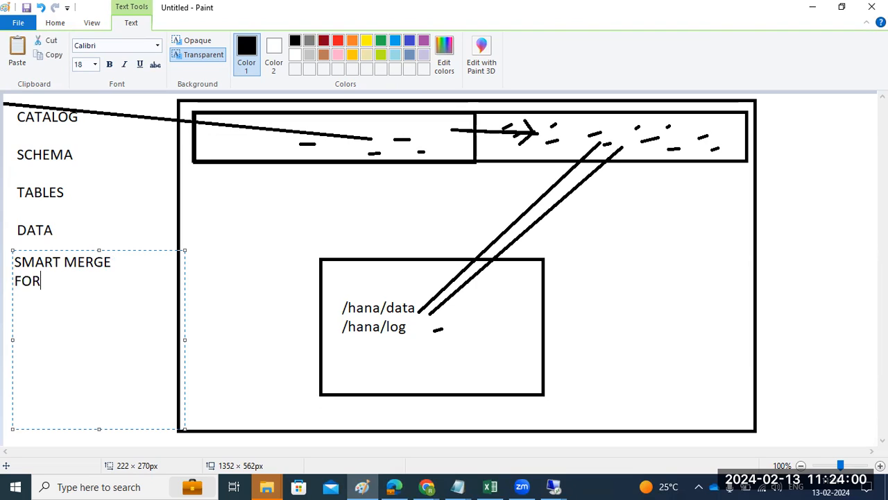
pyautogui.write('CE MERGE')
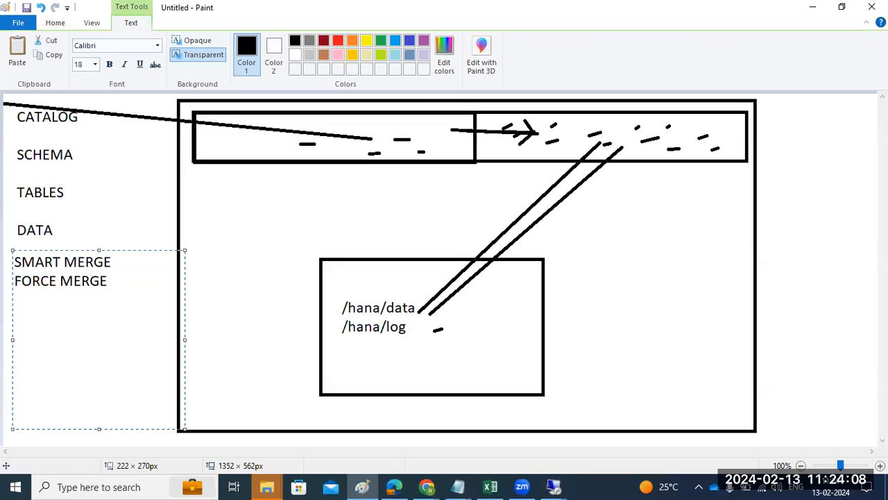
pyautogui.write('HARD MERGE')
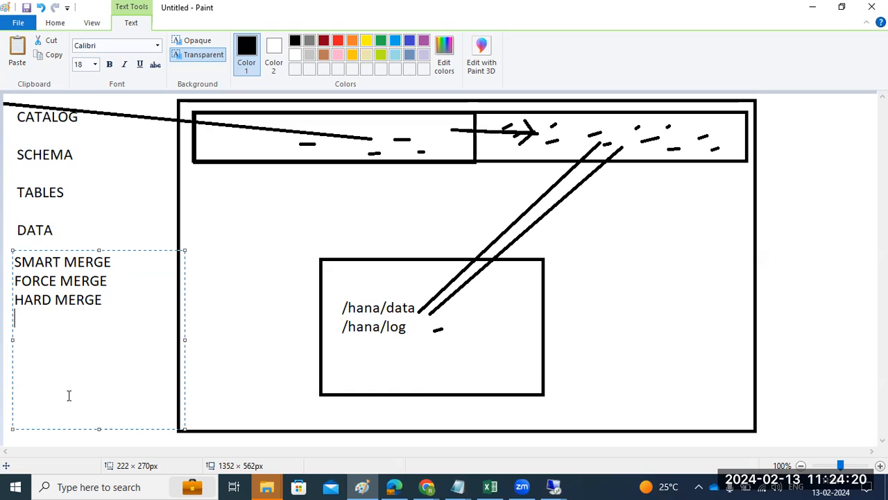
# Step: Highlight and deselect part of the merge text, then check the remote desktop previews and stay in Paint
pyautogui.moveTo(34, 261); pyautogui.dragTo(113, 257)
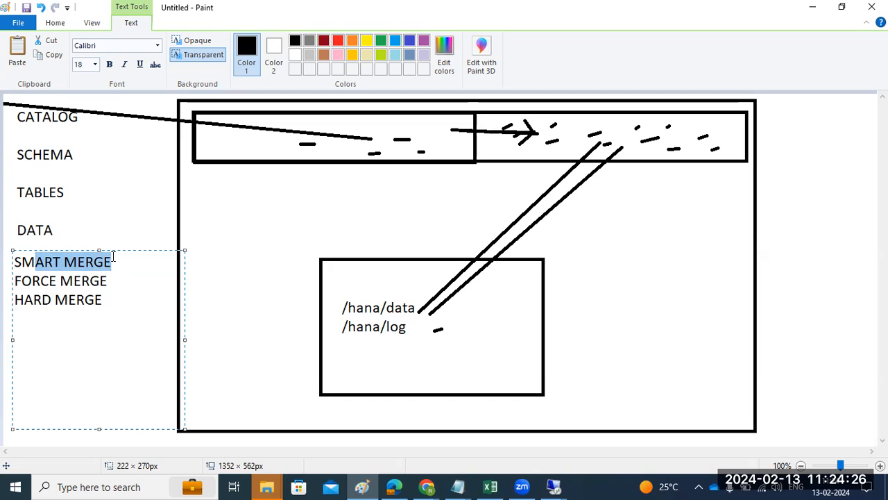
pyautogui.click(86, 279)
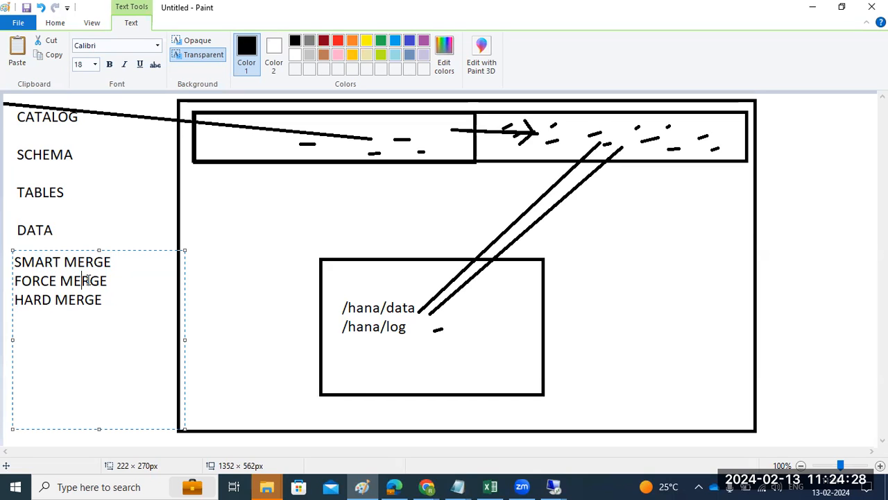
pyautogui.click(554, 487)
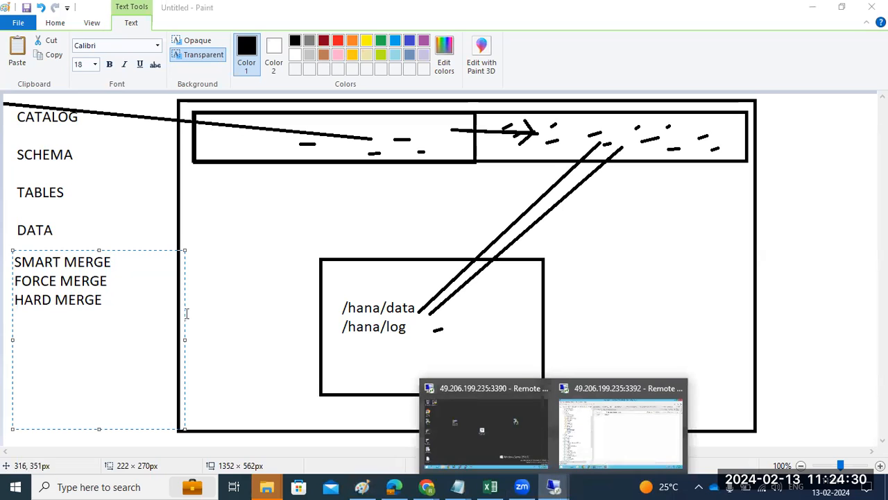
pyautogui.click(116, 293)
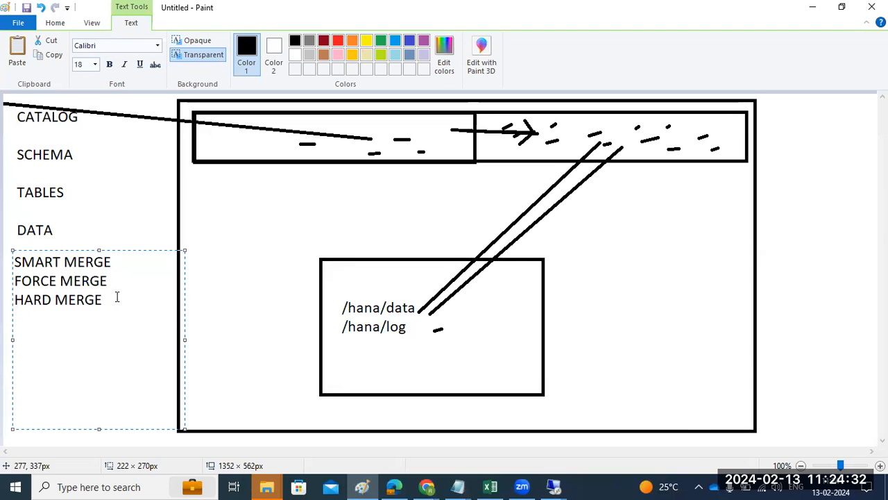
pyautogui.moveTo(561, 486)
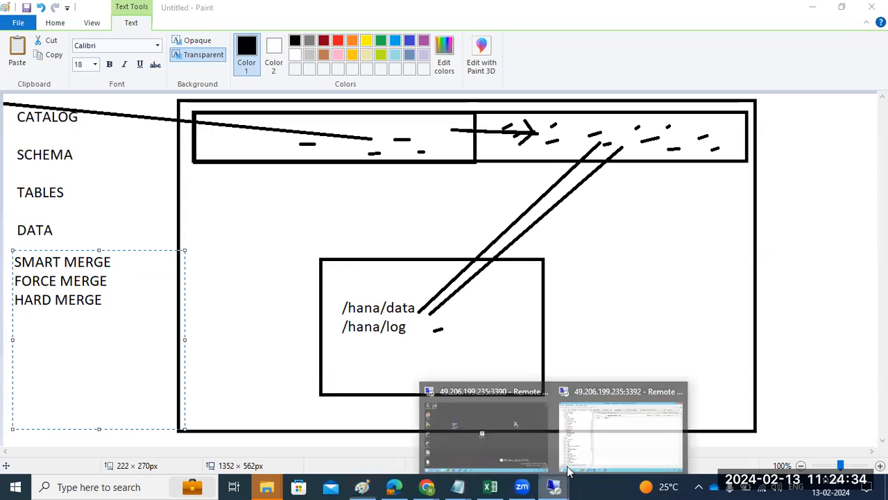
pyautogui.click(590, 430)
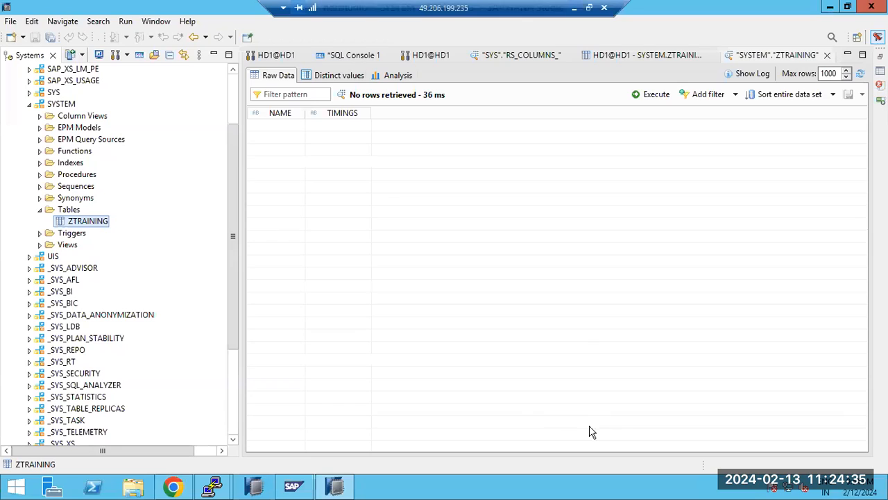
pyautogui.rightClick(97, 226)
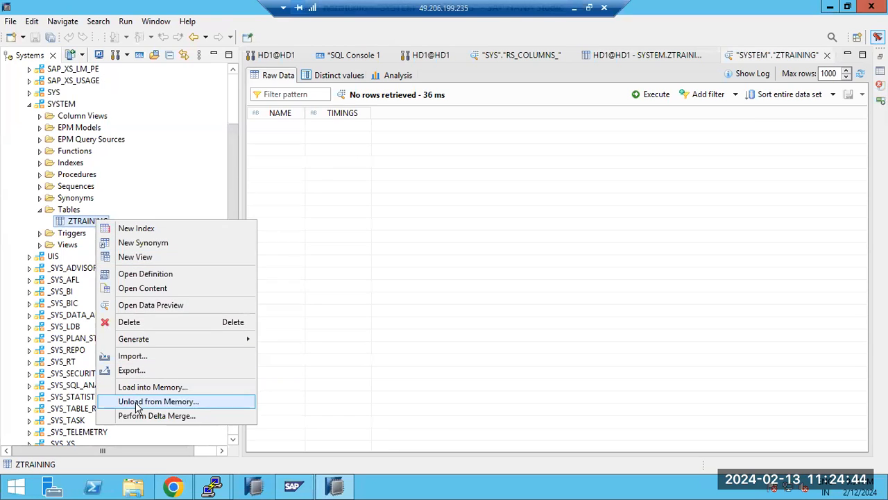
pyautogui.click(575, 9)
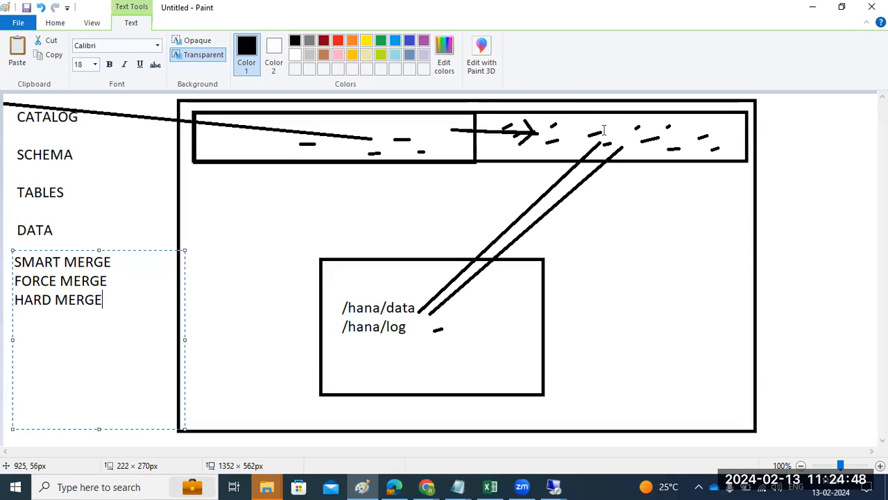
pyautogui.moveTo(106, 300); pyautogui.dragTo(7, 262)
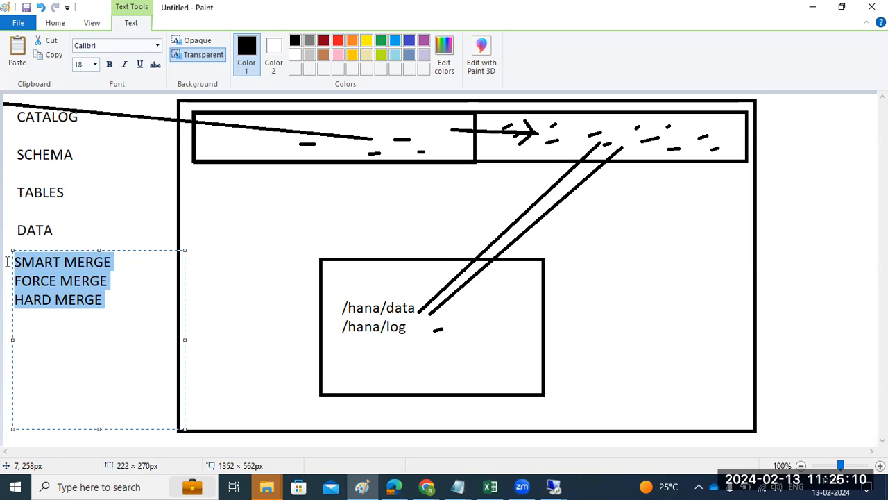
pyautogui.click(554, 486)
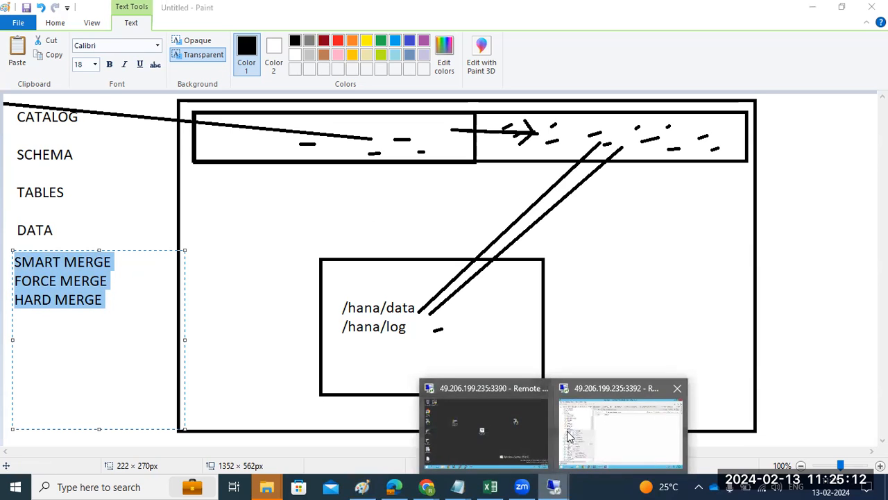
# Step: Show Table Distribution for the Tables folder, listing ZTRAINING in SYSTEM on saplinux1, then minimise to Paint
pyautogui.click(568, 436)
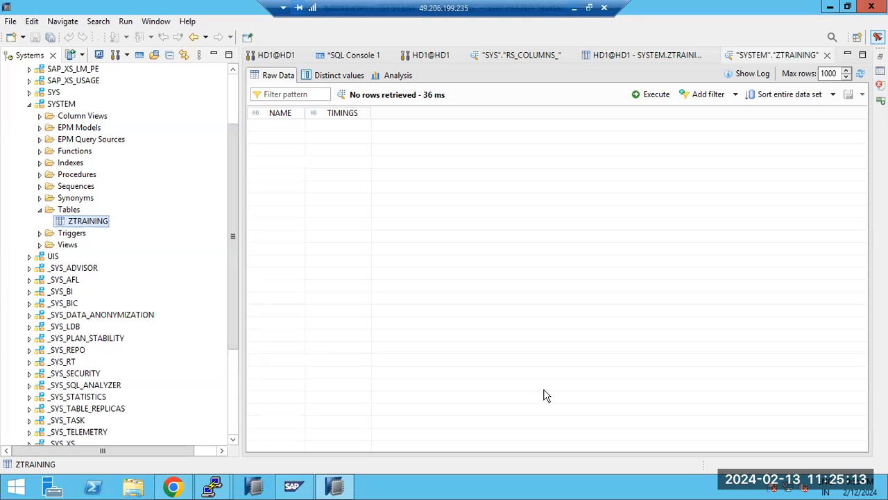
pyautogui.rightClick(64, 220)
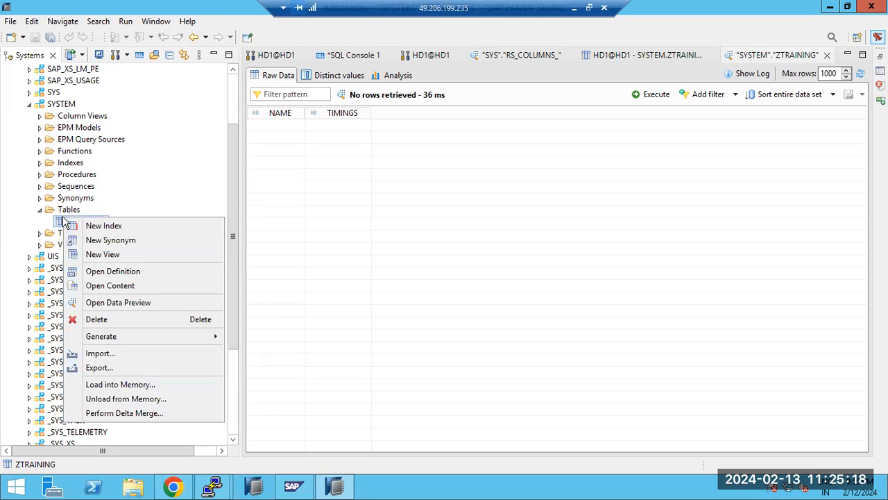
pyautogui.click(62, 213)
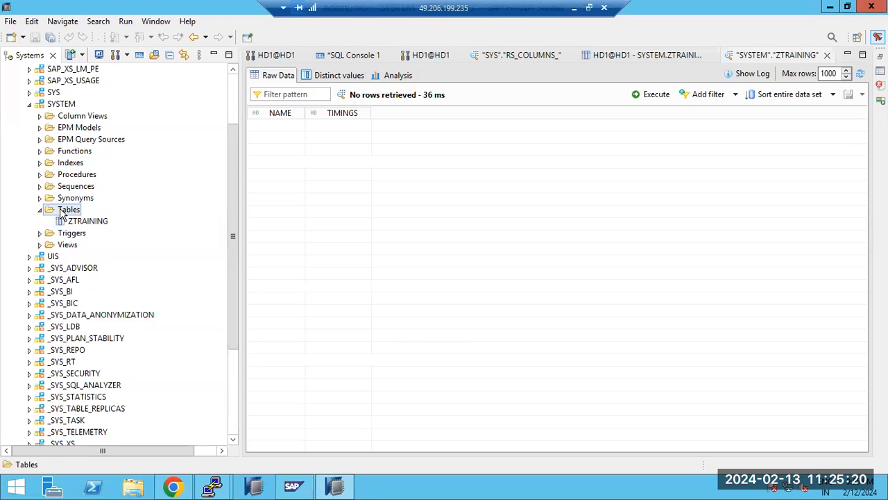
pyautogui.rightClick(61, 214)
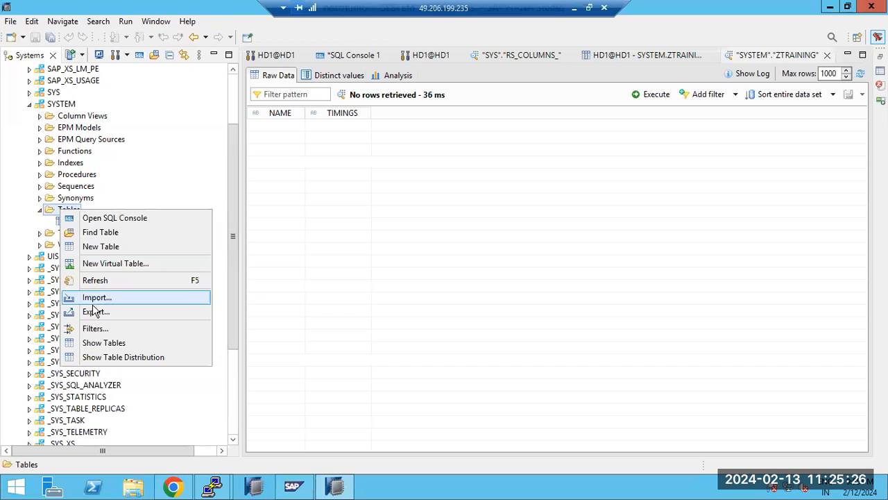
pyautogui.click(125, 358)
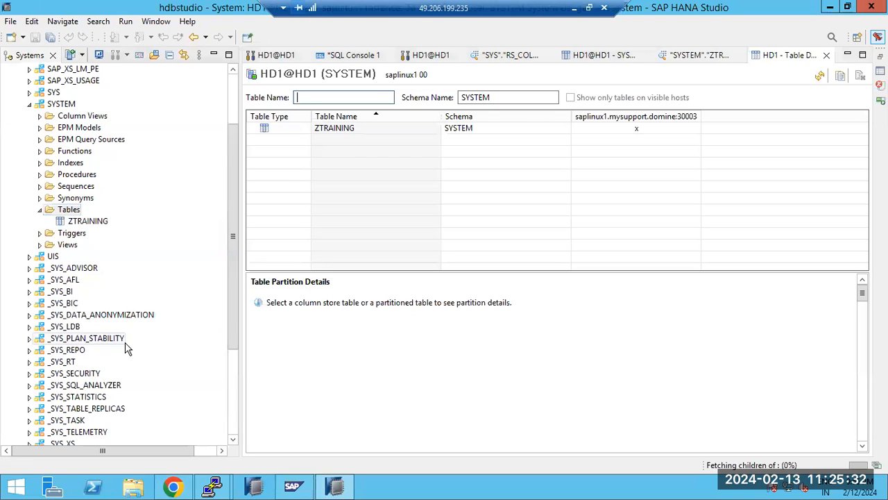
pyautogui.click(574, 8)
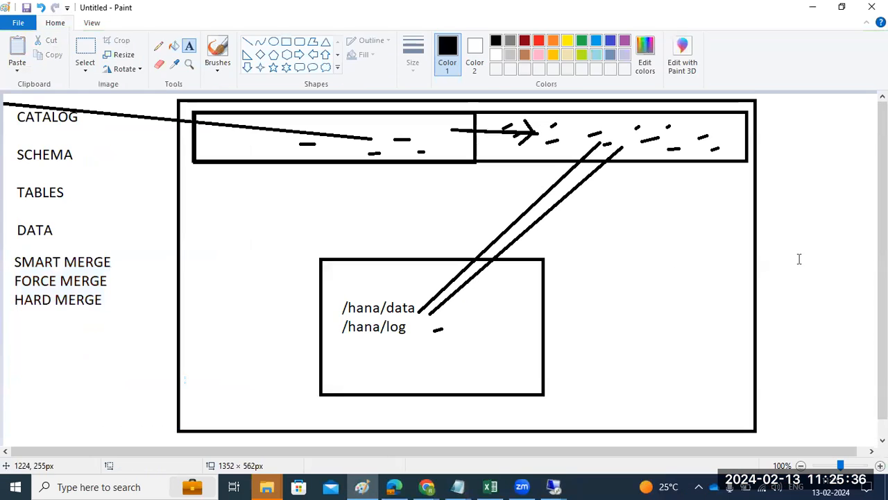
# Step: Undo the old diagram, then write 'HANA PARTITION:' with a row of '================' below it
pyautogui.hotkey('ctrl', 'z')
pyautogui.hotkey('ctrl', 'z')
pyautogui.hotkey('ctrl', 'z')
pyautogui.hotkey('ctrl', 'z')
pyautogui.hotkey('ctrl', 'z')
pyautogui.hotkey('ctrl', 'z')
pyautogui.hotkey('ctrl', 'z')
pyautogui.hotkey('ctrl', 'z')
pyautogui.hotkey('ctrl', 'z')
pyautogui.hotkey('ctrl', 'z')
pyautogui.hotkey('ctrl', 'z')
pyautogui.hotkey('ctrl', 'z')
pyautogui.hotkey('ctrl', 'z')
pyautogui.hotkey('ctrl', 'z')
pyautogui.hotkey('ctrl', 'z')
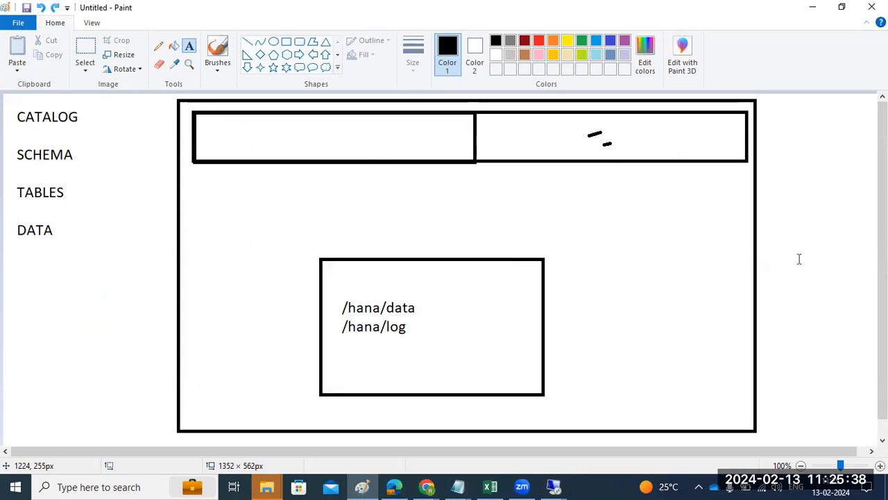
pyautogui.hotkey('ctrl', 'z')
pyautogui.hotkey('ctrl', 'z')
pyautogui.hotkey('ctrl', 'z')
pyautogui.hotkey('ctrl', 'z')
pyautogui.hotkey('ctrl', 'z')
pyautogui.hotkey('ctrl', 'z')
pyautogui.hotkey('ctrl', 'z')
pyautogui.hotkey('ctrl', 'z')
pyautogui.moveTo(16, 106); pyautogui.dragTo(553, 243)
pyautogui.moveTo(613, 250); pyautogui.dragTo(867, 442)
pyautogui.write('HANA PARTITIO')
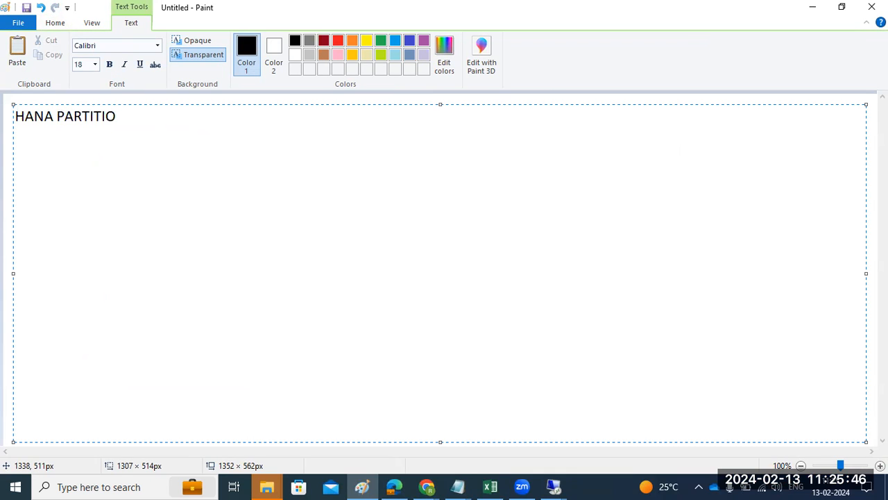
pyautogui.write('N')
pyautogui.write(':')
pyautogui.press('Return')
pyautogui.write('================')
pyautogui.press('Return')
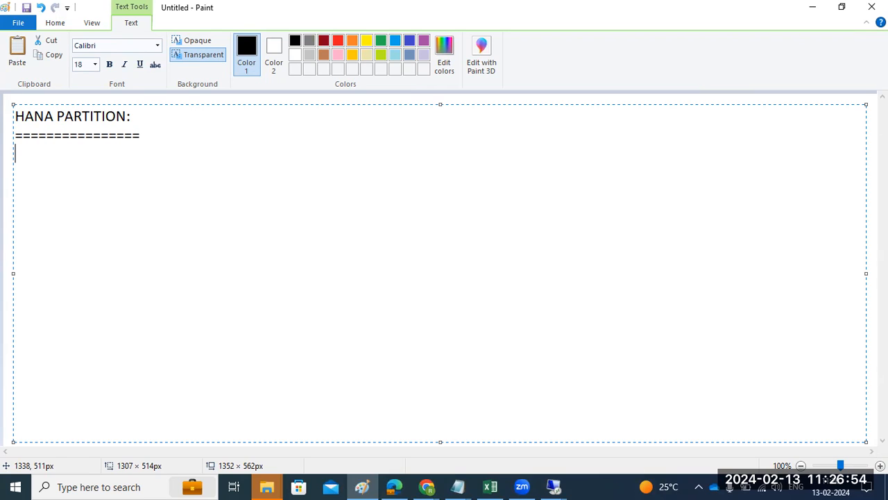
# Step: Type '2 billion records -' under the equals row, fixing the misspelled 'records'
pyautogui.write('2 billion reoc')
pyautogui.write('rds')
pyautogui.press('BackSpace')
pyautogui.press('BackSpace')
pyautogui.press('BackSpace')
pyautogui.press('BackSpace')
pyautogui.press('BackSpace')
pyautogui.write('cords -')
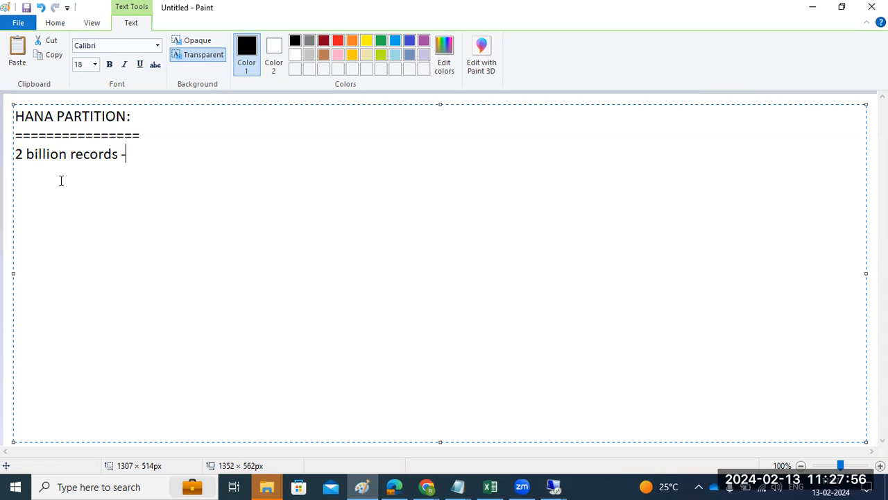
# Step: Draw a large rounded box crossed by two horizontal and two vertical rounded bands, and place a text box above it
pyautogui.click(3, 175)
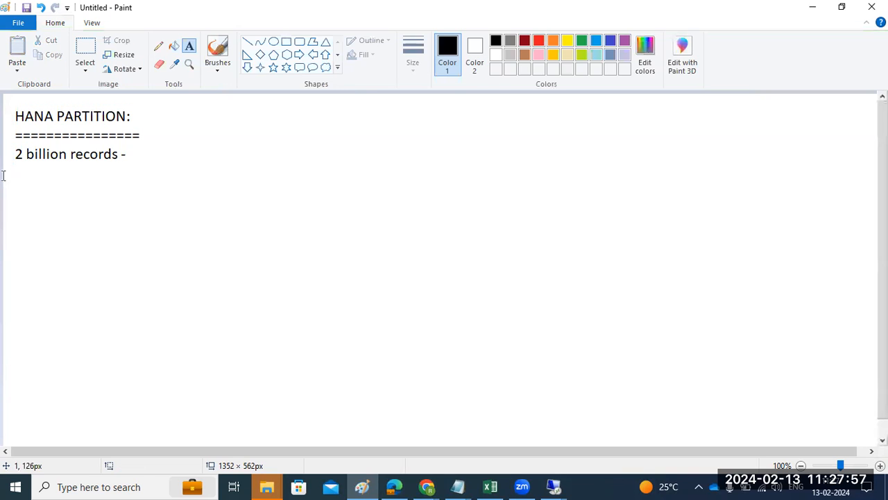
pyautogui.click(299, 41)
pyautogui.moveTo(334, 216); pyautogui.dragTo(668, 433)
pyautogui.click(722, 383)
pyautogui.moveTo(331, 255); pyautogui.dragTo(670, 302)
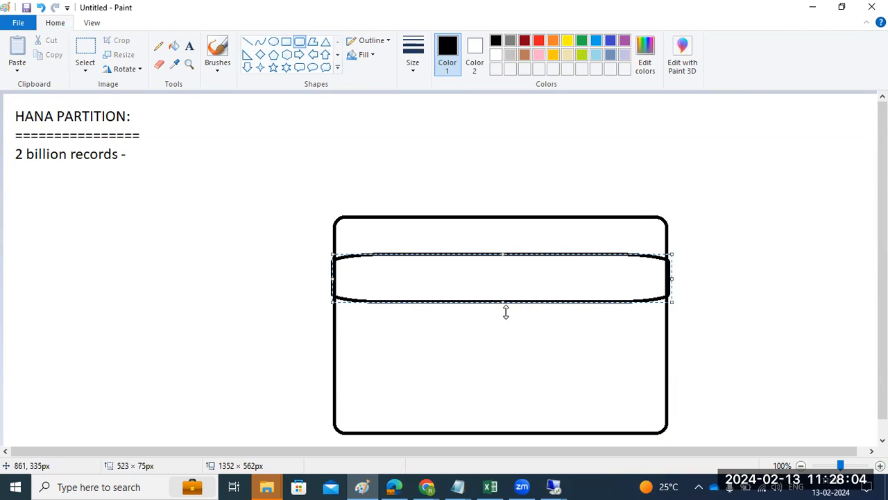
pyautogui.moveTo(334, 335); pyautogui.dragTo(672, 398)
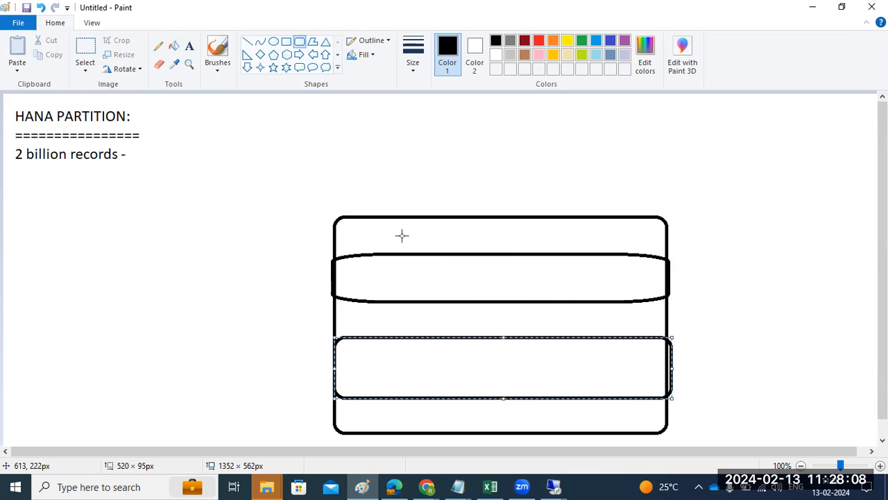
pyautogui.moveTo(395, 220); pyautogui.dragTo(451, 432)
pyautogui.moveTo(525, 219); pyautogui.dragTo(588, 430)
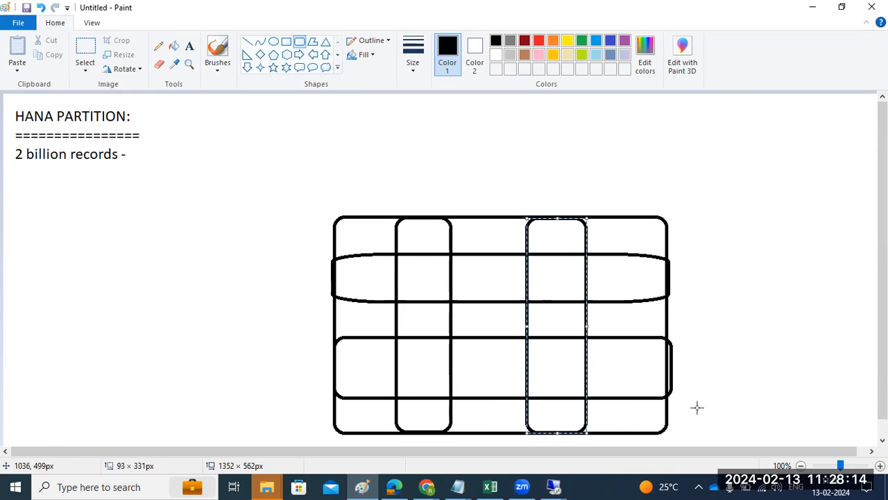
pyautogui.click(741, 389)
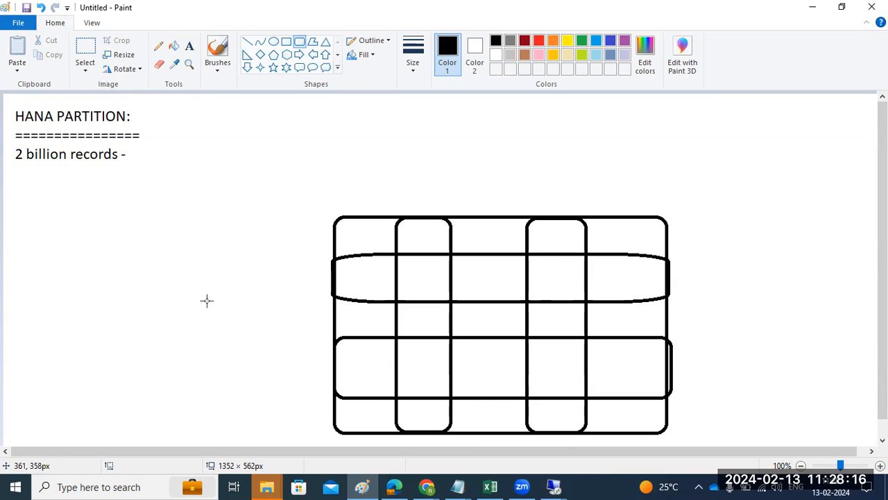
pyautogui.click(191, 46)
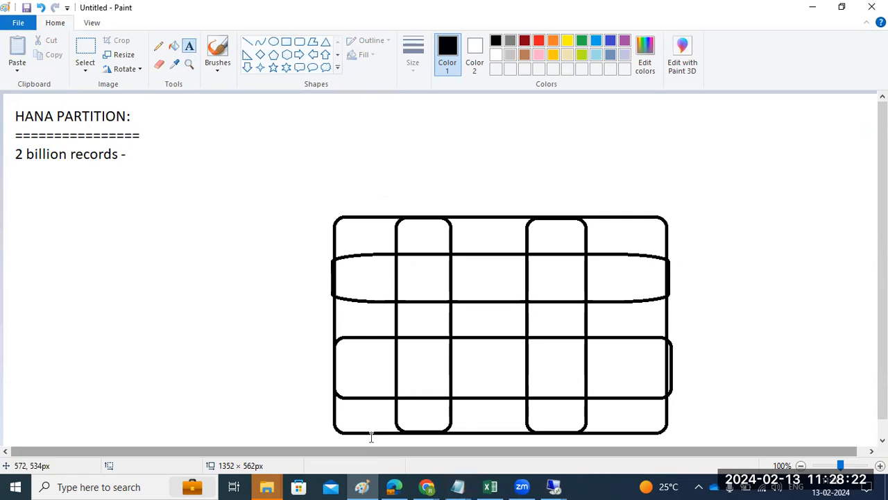
pyautogui.click(415, 178)
# Step: Label the grid '4 BILL-' and draw a diagonal line and an underline with the Line tool
pyautogui.write('4 BILL')
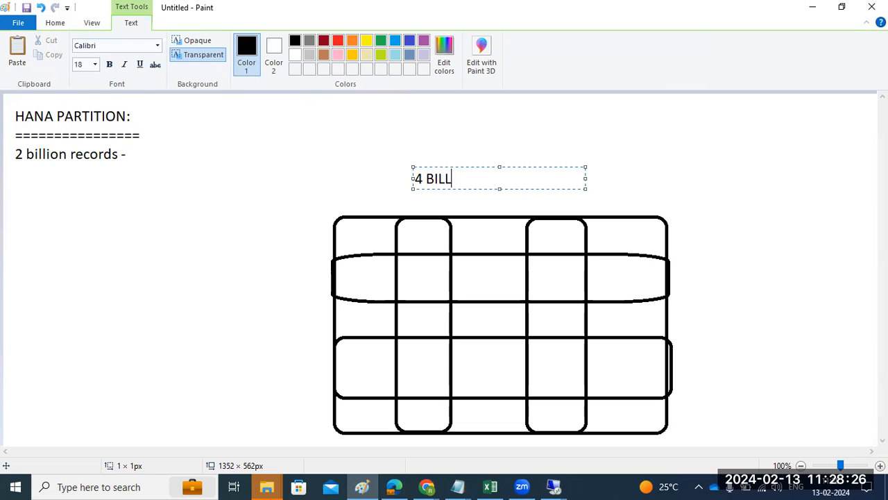
pyautogui.write('-')
pyautogui.click(54, 23)
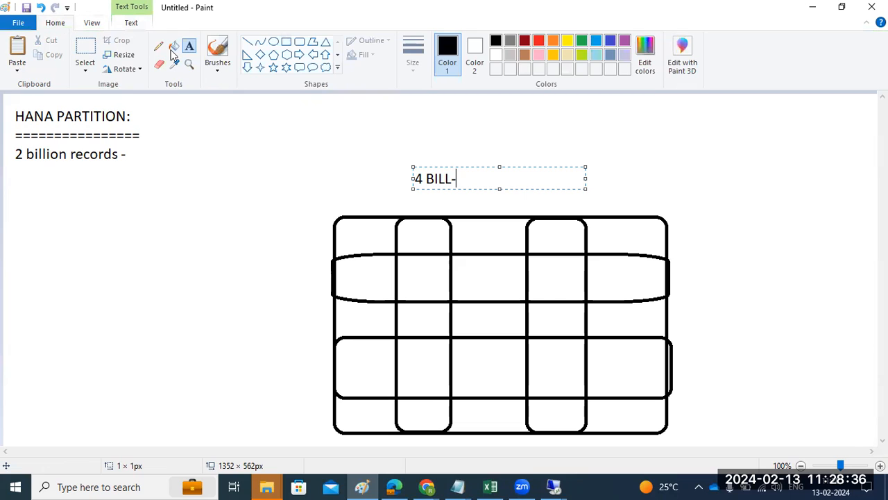
pyautogui.click(246, 43)
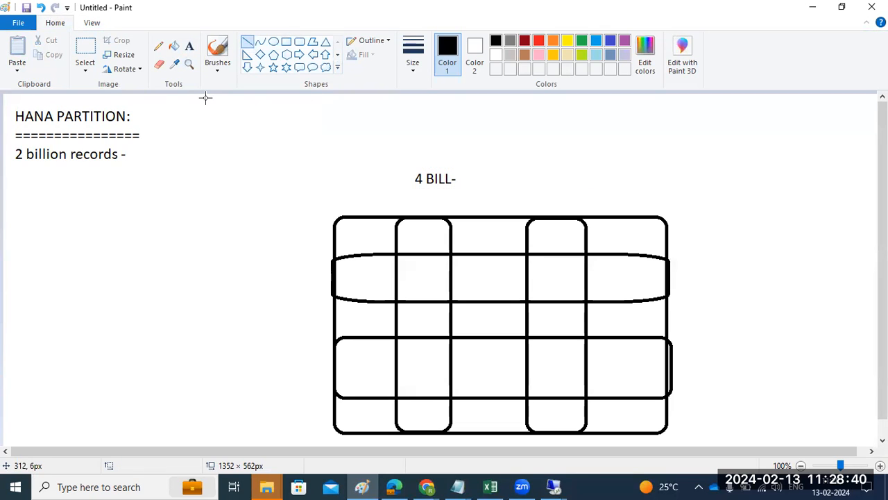
pyautogui.moveTo(220, 102)
pyautogui.mouseDown()
pyautogui.moveTo(402, 185)
pyautogui.moveTo(381, 228)
pyautogui.moveTo(397, 258)
pyautogui.moveTo(565, 282)
pyautogui.moveTo(395, 313)
pyautogui.moveTo(604, 329)
pyautogui.moveTo(429, 359)
pyautogui.moveTo(551, 377)
pyautogui.moveTo(428, 410)
pyautogui.moveTo(554, 414)
pyautogui.moveTo(503, 416)
pyautogui.moveTo(462, 311)
pyautogui.moveTo(488, 354)
pyautogui.moveTo(422, 265)
pyautogui.moveTo(419, 354)
pyautogui.moveTo(489, 377)
pyautogui.moveTo(333, 169)
pyautogui.moveTo(221, 98)
pyautogui.mouseUp()
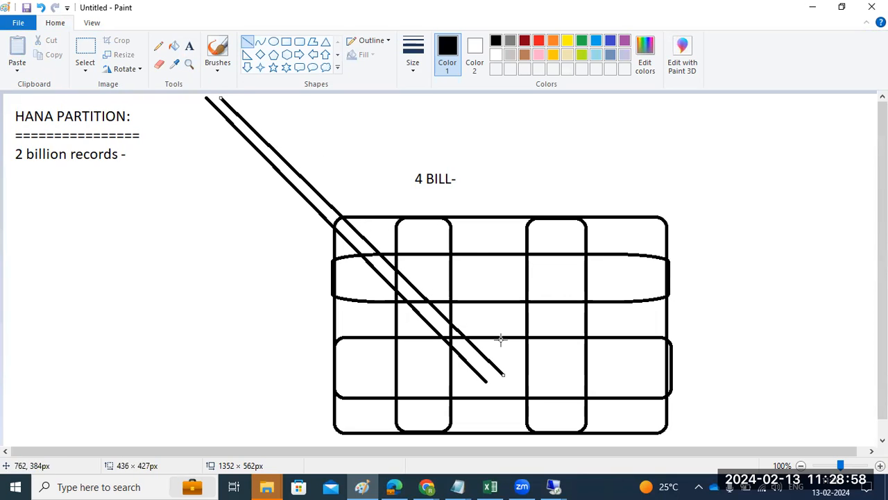
pyautogui.moveTo(412, 192); pyautogui.dragTo(456, 193)
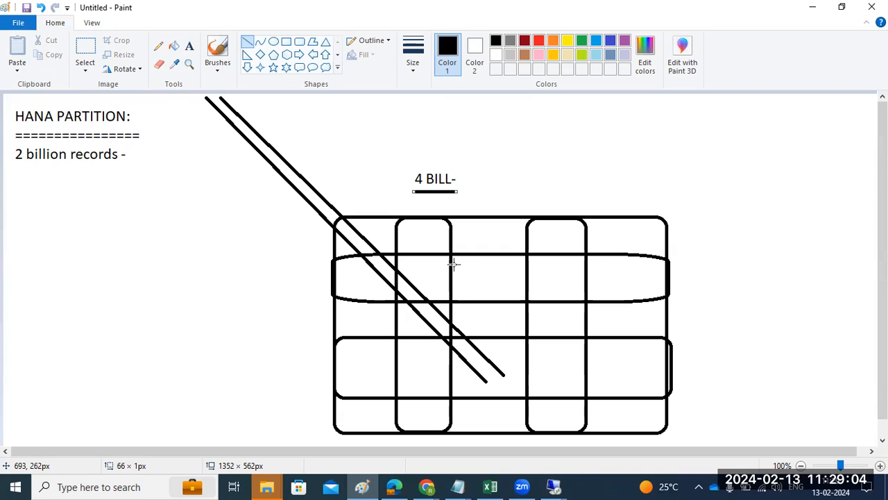
# Step: Undo the lines and '4 BILL-' label, then write '2 bii' above the grid instead
pyautogui.hotkey('ctrl', 'z')
pyautogui.hotkey('ctrl', 'z')
pyautogui.hotkey('ctrl', 'z')
pyautogui.hotkey('ctrl', 'z')
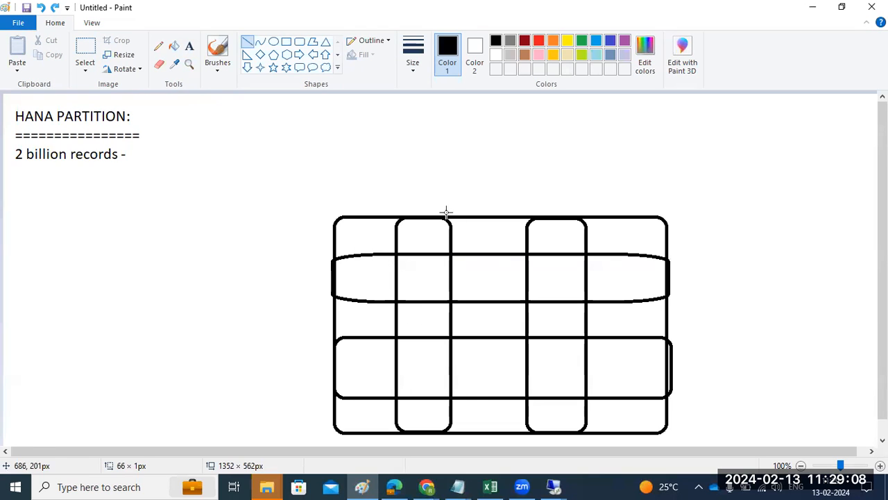
pyautogui.click(189, 46)
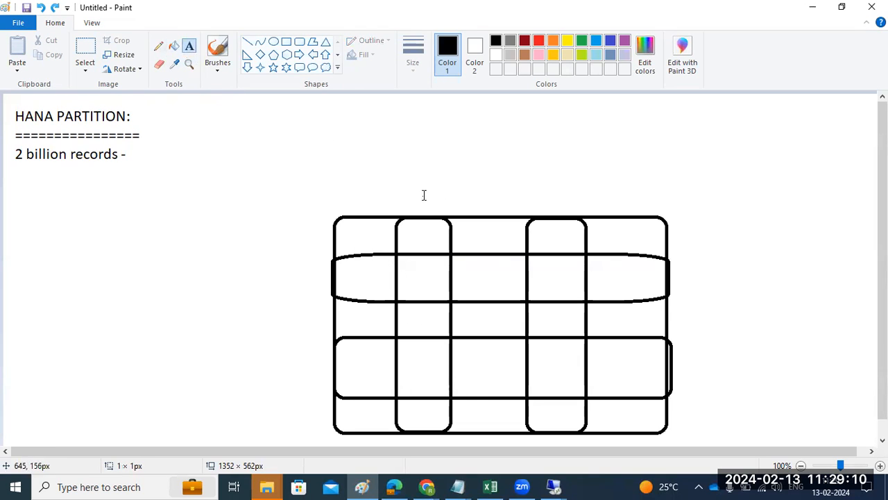
pyautogui.click(424, 195)
pyautogui.write('2 bii')
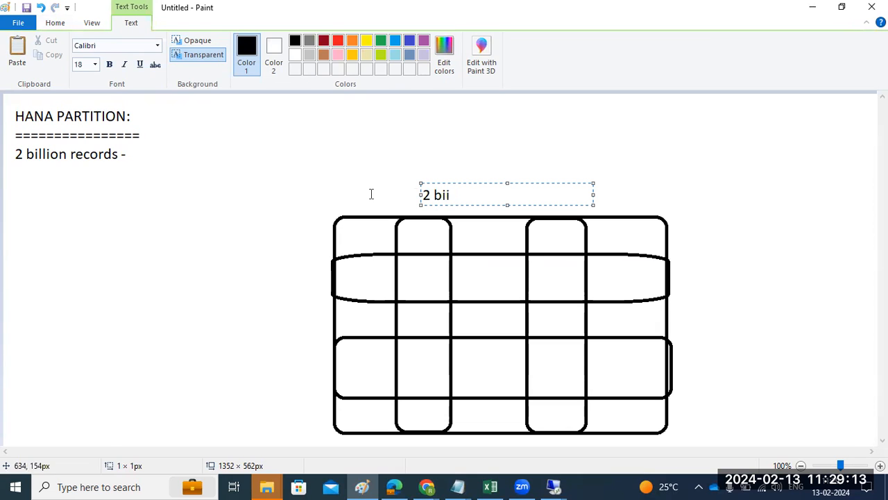
pyautogui.click(232, 194)
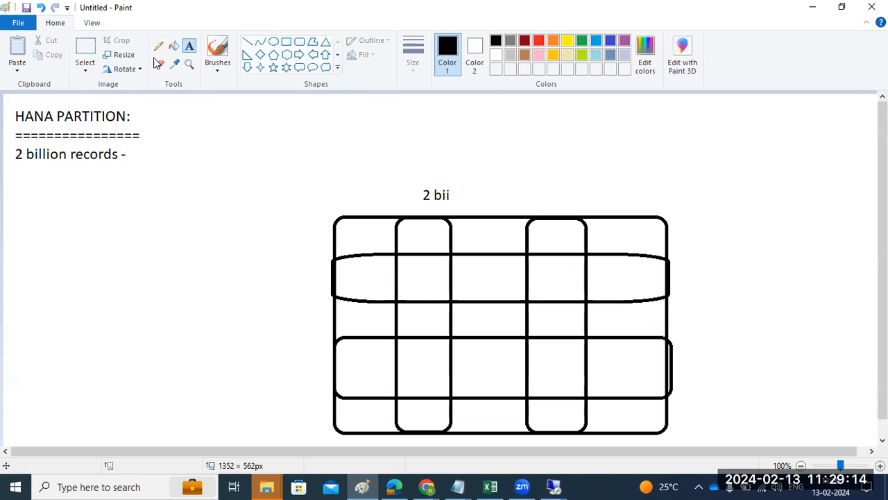
pyautogui.click(286, 42)
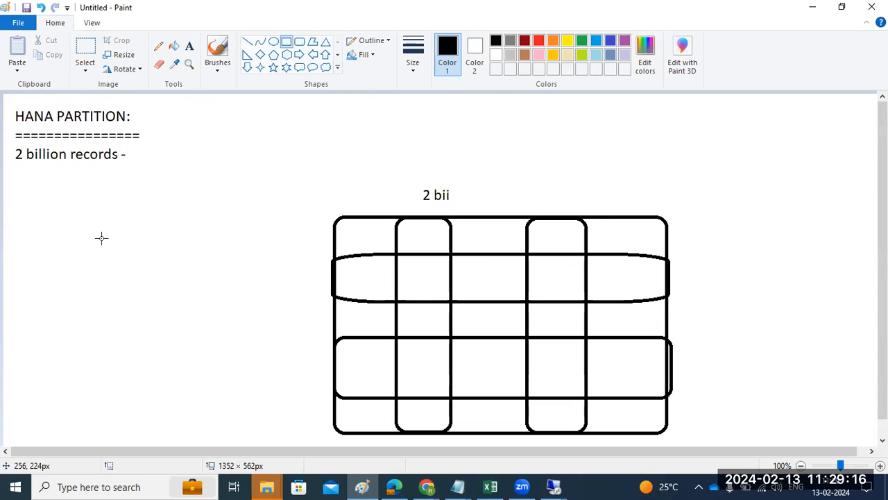
# Step: Draw a square-cornered box left of the rounded grid with two tall columns and two wide row bands
pyautogui.moveTo(31, 212)
pyautogui.mouseDown()
pyautogui.moveTo(199, 339)
pyautogui.moveTo(303, 383)
pyautogui.moveTo(310, 432)
pyautogui.mouseUp()
pyautogui.click(141, 166)
pyautogui.moveTo(66, 214); pyautogui.dragTo(122, 430)
pyautogui.moveTo(181, 213); pyautogui.dragTo(245, 431)
pyautogui.click(241, 175)
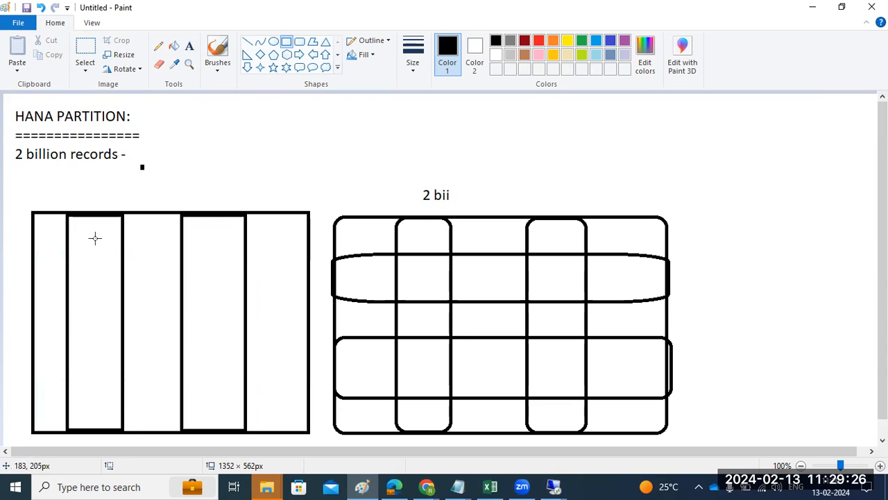
pyautogui.moveTo(30, 252); pyautogui.dragTo(309, 300)
pyautogui.moveTo(32, 341); pyautogui.dragTo(307, 393)
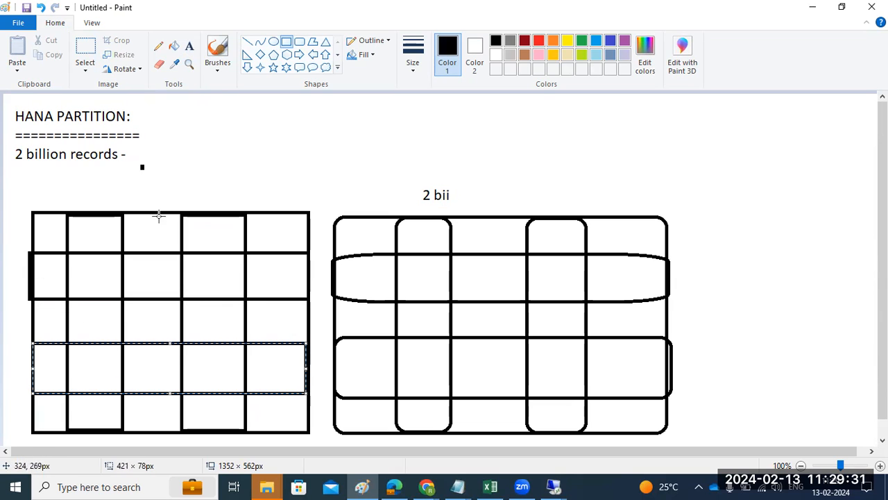
# Step: Label the new left grid '2 bi'
pyautogui.click(190, 47)
pyautogui.click(93, 182)
pyautogui.write('2 bi')
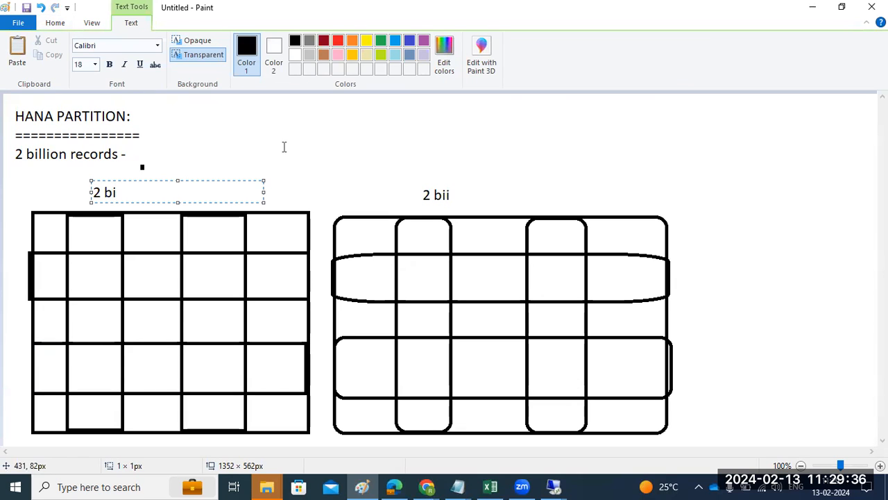
pyautogui.click(284, 146)
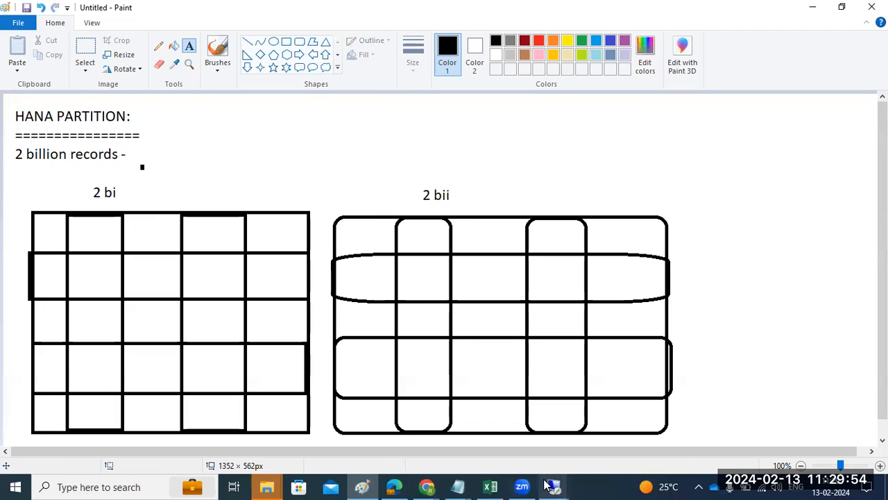
pyautogui.moveTo(553, 486)
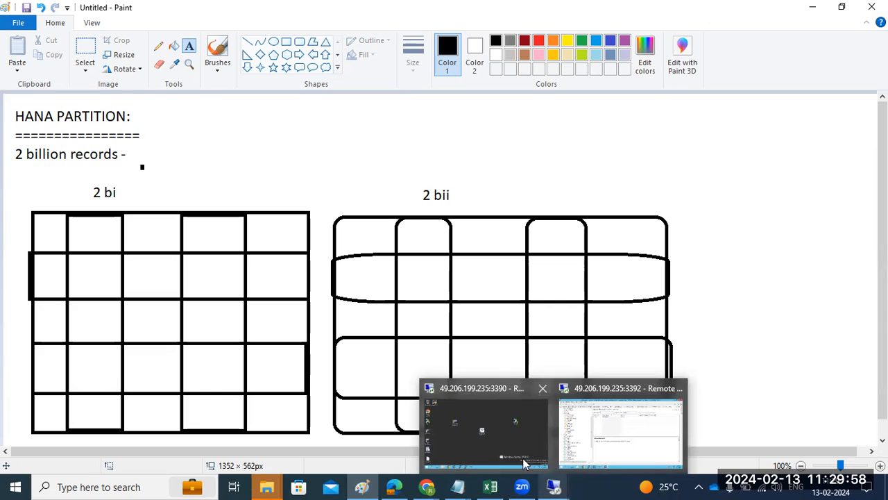
# Step: Briefly bring up the Remote Desktop session, then minimize it to return to Paint
pyautogui.click(494, 423)
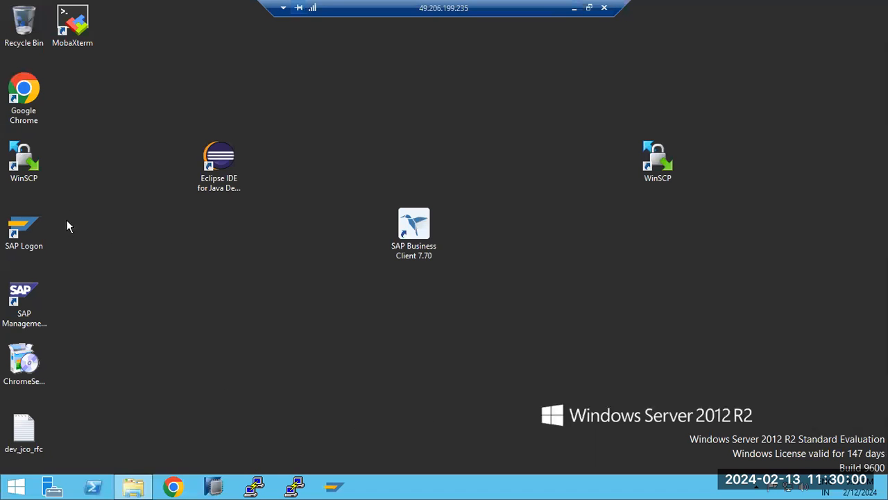
pyautogui.click(27, 297)
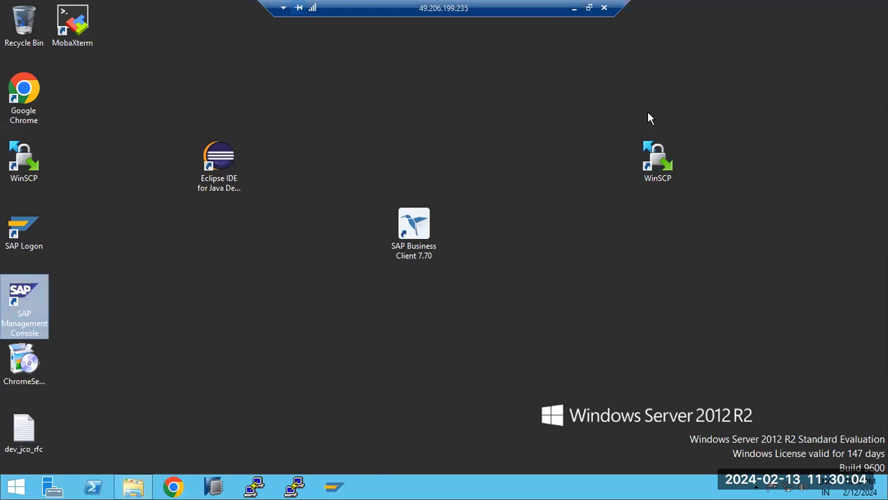
pyautogui.click(574, 8)
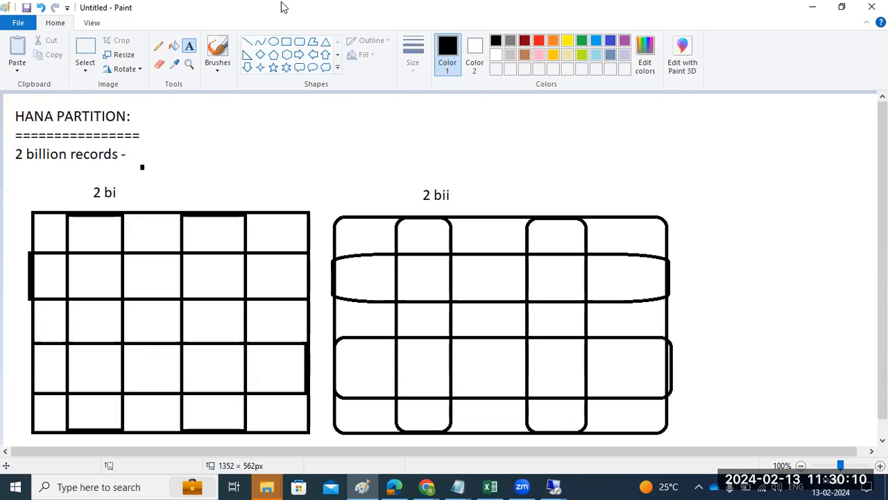
# Step: Draw two diagonal lines from the canvas top into the '2 bi' and '2 bii' grids
pyautogui.click(248, 45)
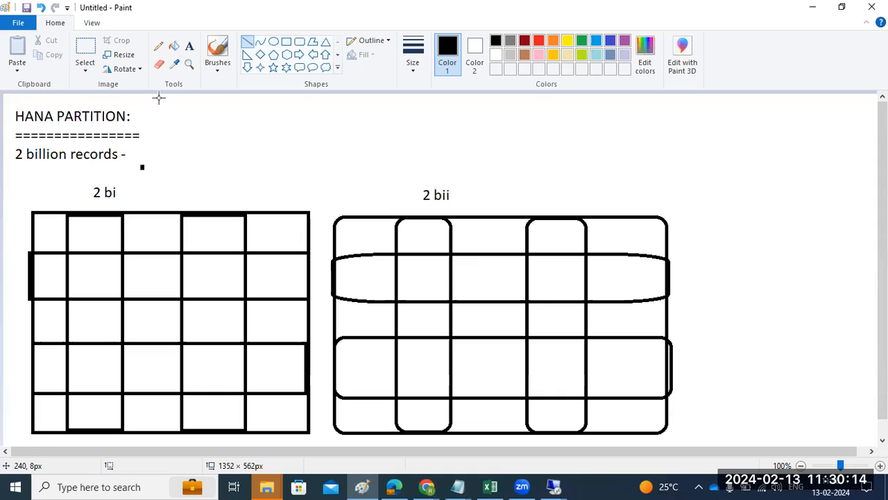
pyautogui.moveTo(158, 99); pyautogui.dragTo(205, 327)
pyautogui.moveTo(254, 100); pyautogui.dragTo(503, 326)
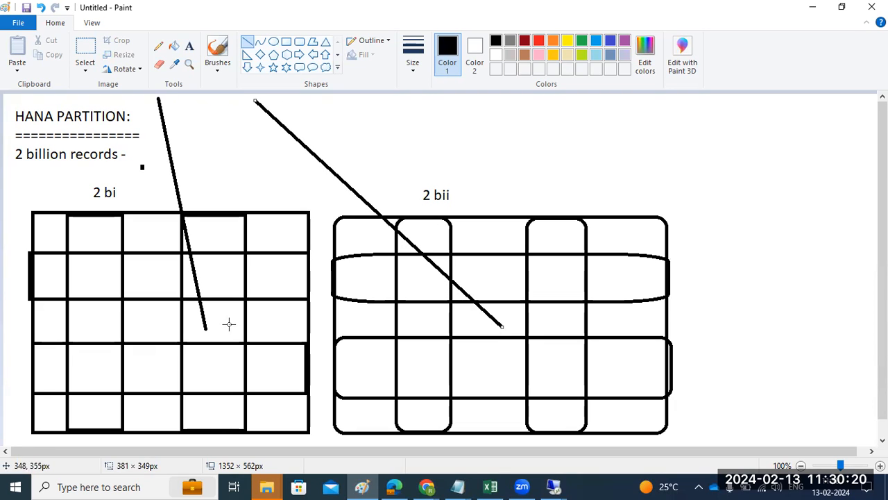
# Step: Add a short extra line in the left grid, then undo all grids, labels and lines
pyautogui.click(201, 334)
pyautogui.moveTo(202, 334)
pyautogui.mouseDown()
pyautogui.moveTo(216, 284)
pyautogui.moveTo(147, 104)
pyautogui.moveTo(179, 199)
pyautogui.moveTo(188, 294)
pyautogui.mouseUp()
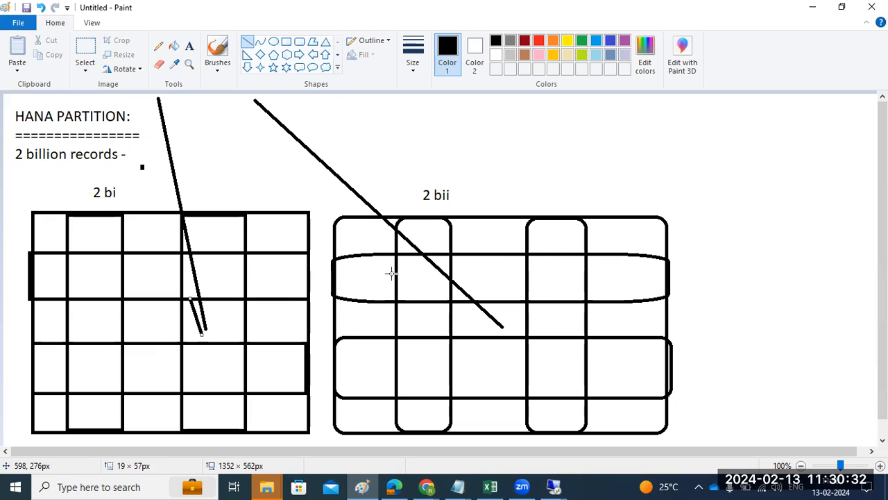
pyautogui.hotkey('ctrl', 'z')
pyautogui.hotkey('ctrl', 'z')
pyautogui.hotkey('ctrl', 'z')
pyautogui.hotkey('ctrl', 'z')
pyautogui.hotkey('ctrl', 'z')
pyautogui.hotkey('ctrl', 'z')
pyautogui.hotkey('ctrl', 'z')
pyautogui.hotkey('ctrl', 'z')
pyautogui.hotkey('ctrl', 'z')
pyautogui.hotkey('ctrl', 'z')
pyautogui.hotkey('ctrl', 'z')
pyautogui.hotkey('ctrl', 'z')
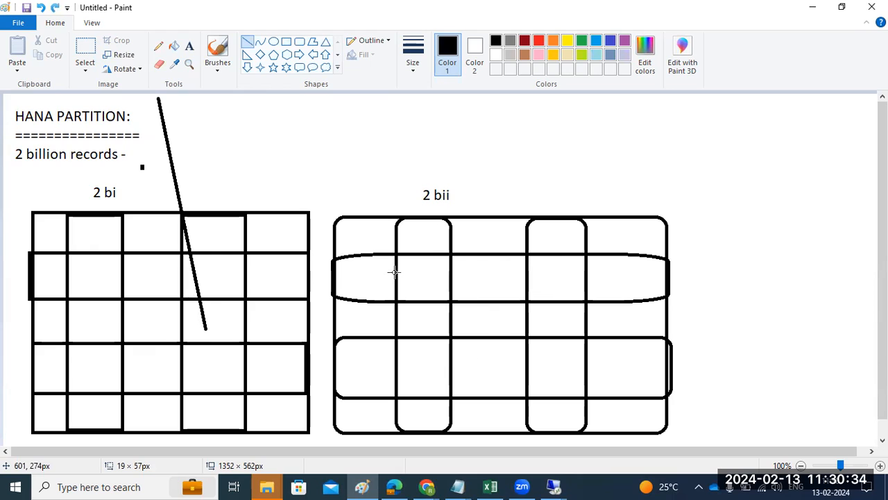
pyautogui.hotkey('ctrl', 'z')
pyautogui.hotkey('ctrl', 'z')
pyautogui.hotkey('ctrl', 'z')
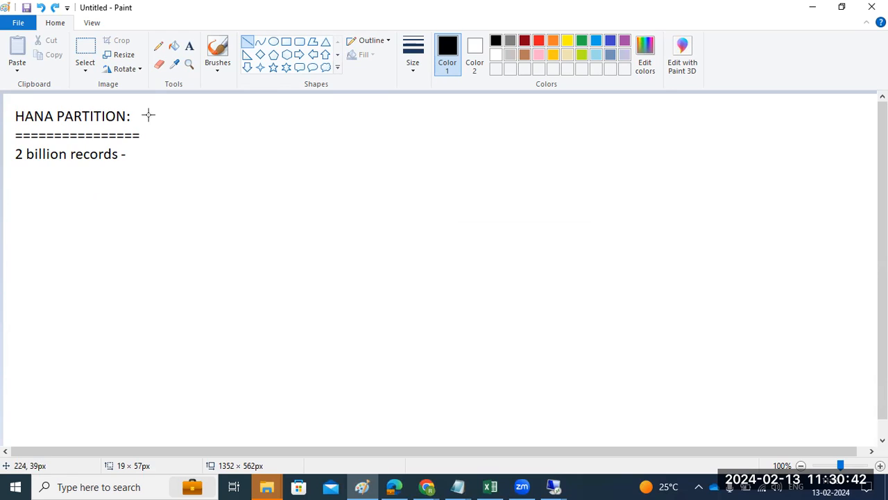
# Step: Mark out a text box below the '2 billion records' line
pyautogui.click(190, 46)
pyautogui.moveTo(15, 172); pyautogui.dragTo(184, 368)
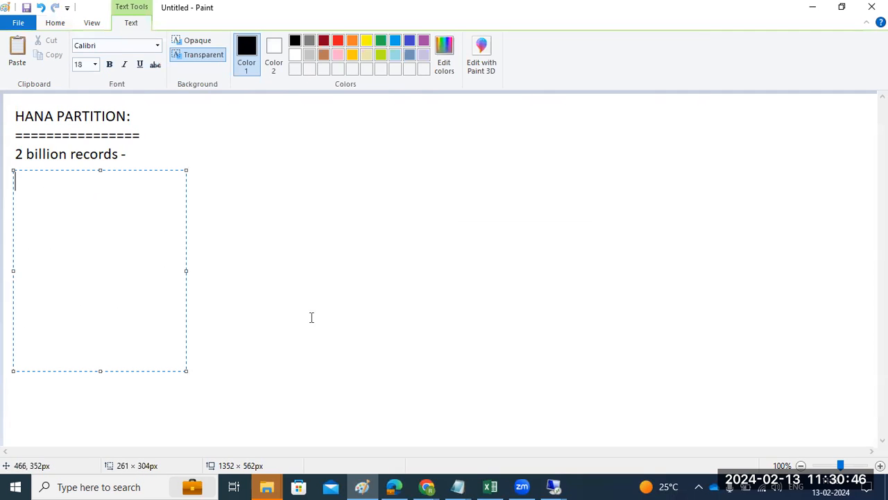
pyautogui.click(522, 486)
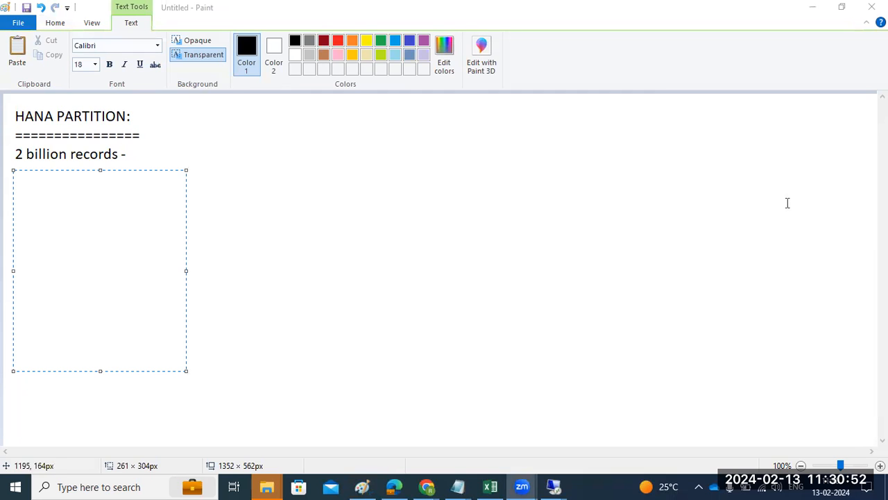
pyautogui.click(452, 216)
pyautogui.moveTo(10, 176); pyautogui.dragTo(211, 392)
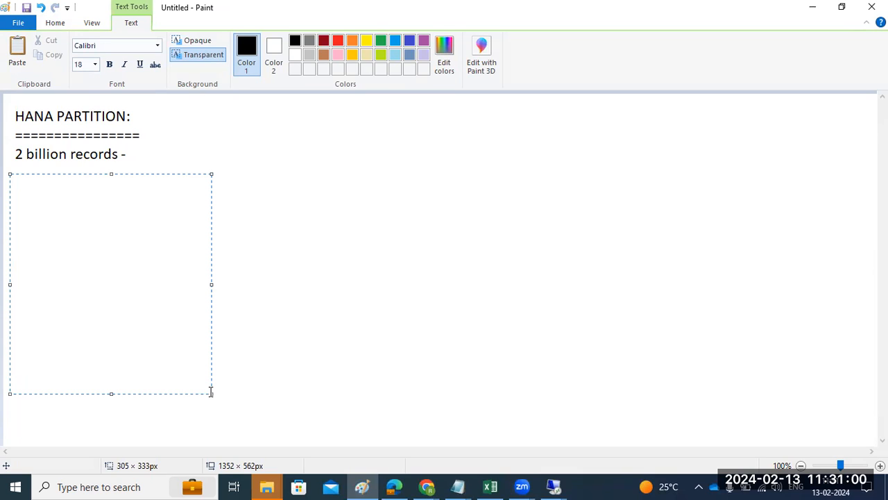
# Step: Type the list '1)HASH', '2)ROUND ROBIN' and '3)', then switch to the SAP BTP Cockpit in Chrome
pyautogui.write('1)HASH')
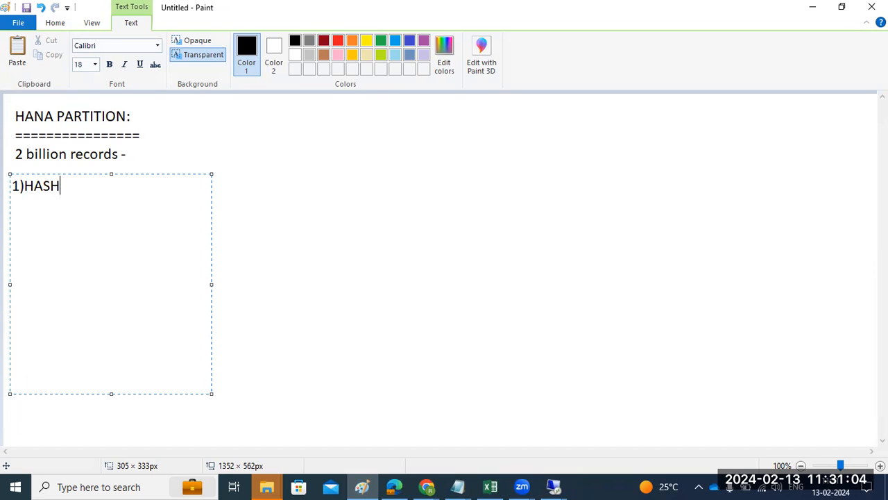
pyautogui.press('Return')
pyautogui.write('2)ROU')
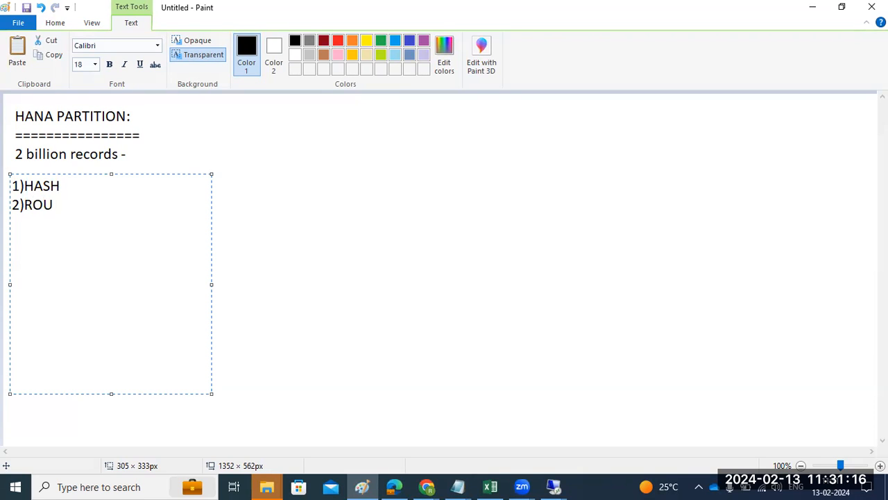
pyautogui.write('ND ROBIN')
pyautogui.press('Return')
pyautogui.write('3')
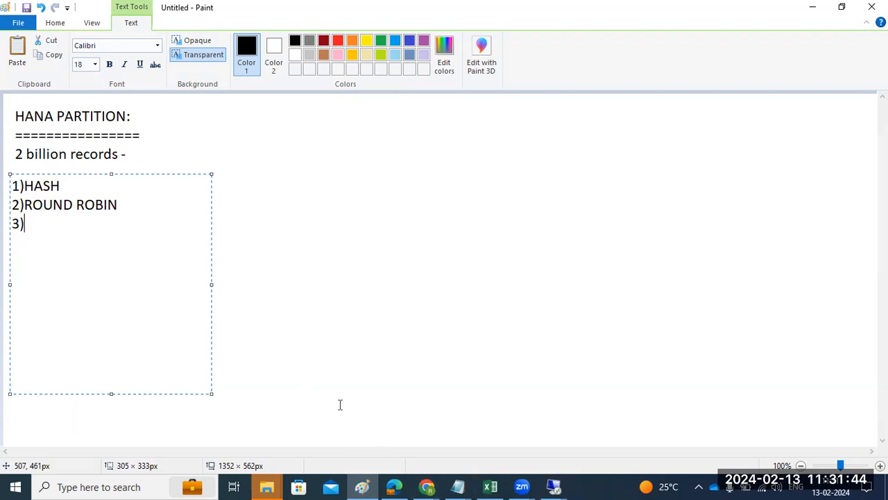
pyautogui.moveTo(426, 487)
pyautogui.click(479, 423)
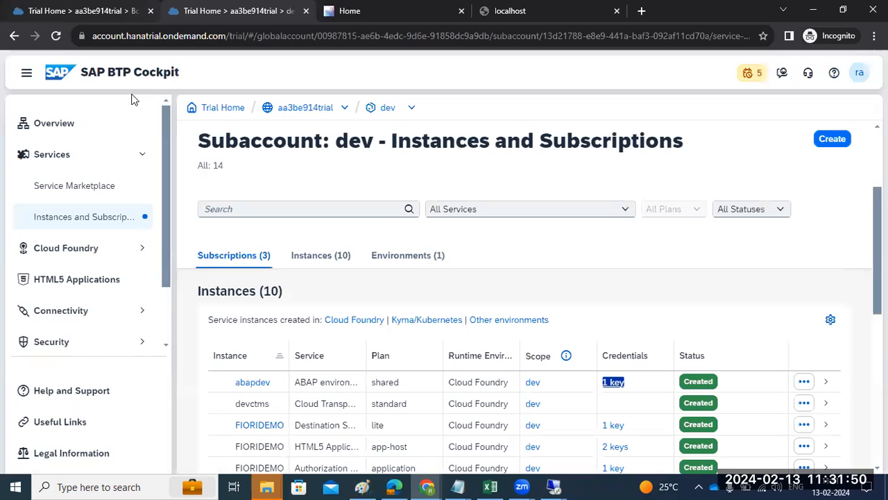
# Step: Finish the Paint list with '3)RANGE', then return to the SAP HANA Studio remote session
pyautogui.hotkey('ctrl', 'Tab')
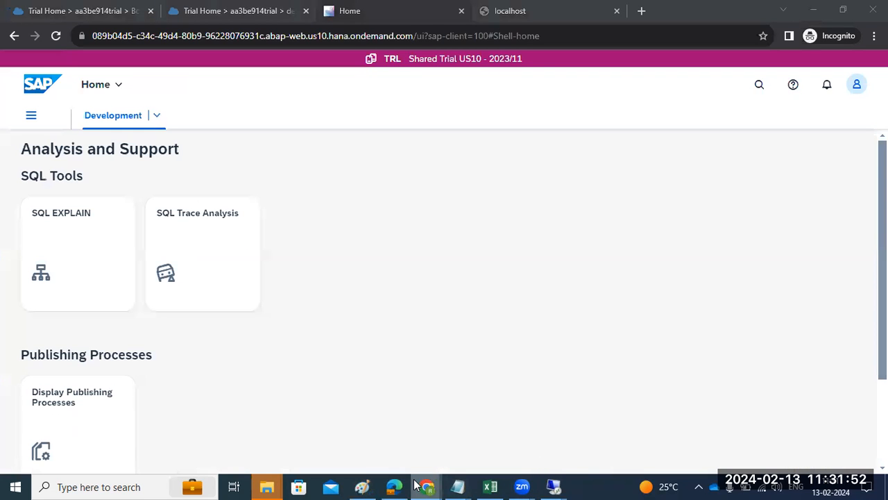
pyautogui.moveTo(427, 486)
pyautogui.click(362, 486)
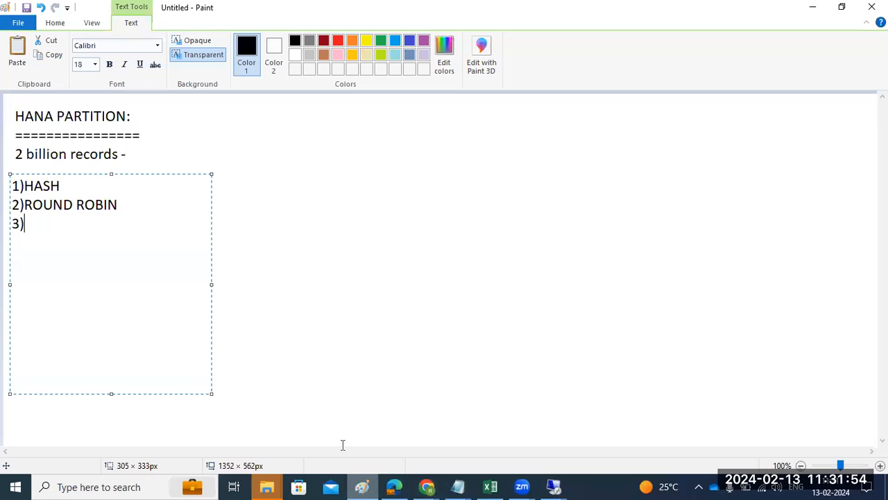
pyautogui.write('RANGE')
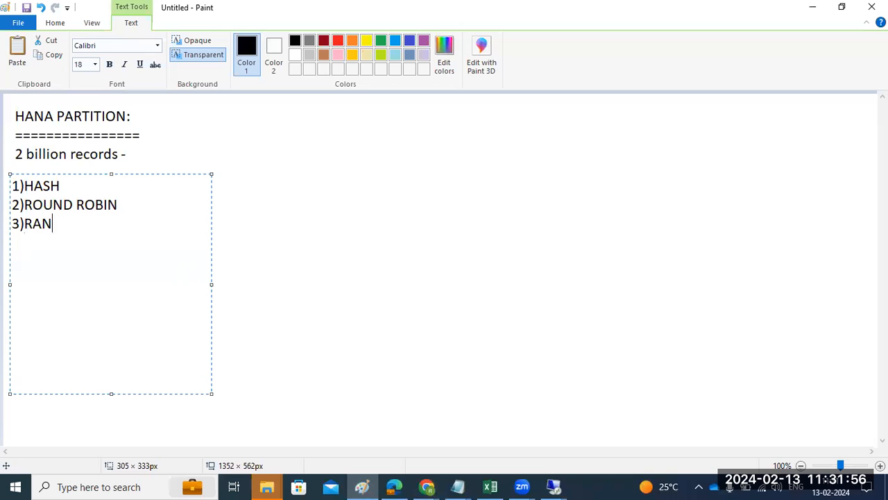
pyautogui.click(311, 243)
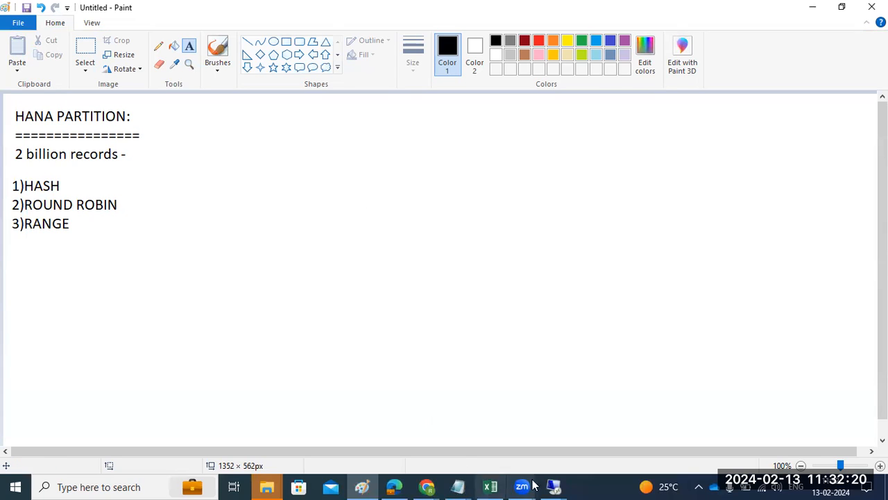
pyautogui.click(554, 487)
pyautogui.click(581, 431)
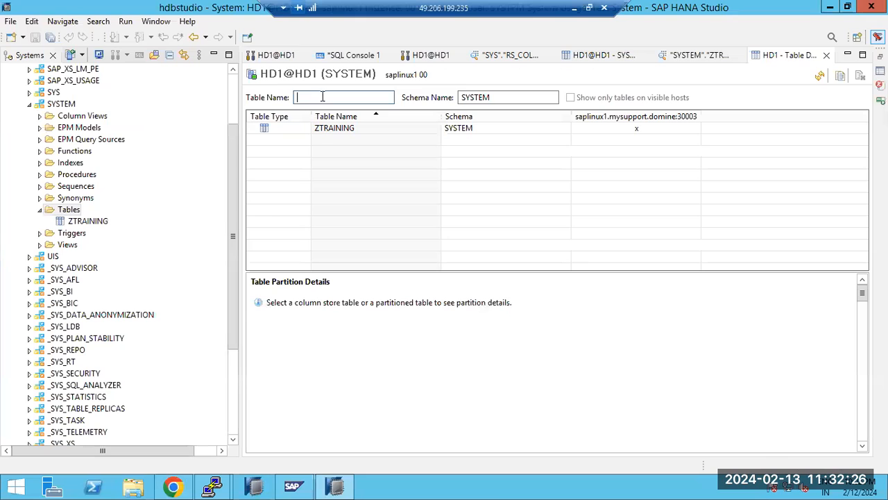
# Step: Open Partition Table for ZTRAINING and choose Hash with a user-specified count of 2 partitions
pyautogui.click(321, 129)
pyautogui.rightClick(319, 129)
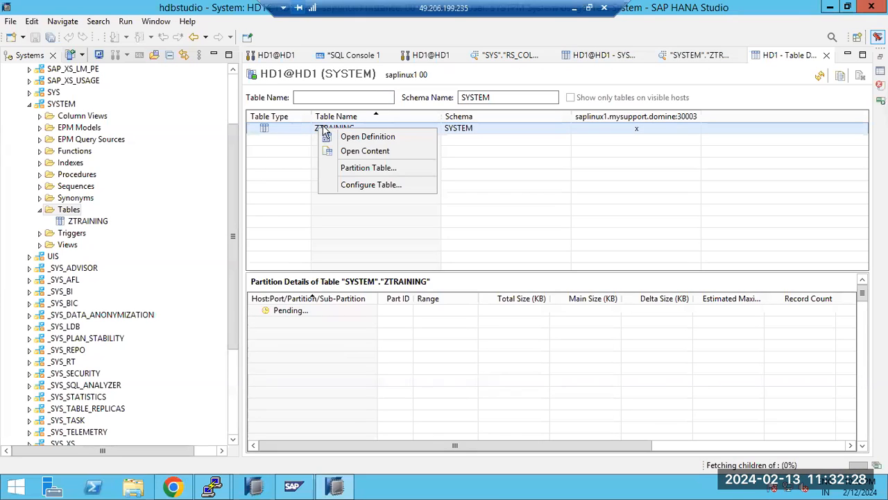
pyautogui.click(375, 168)
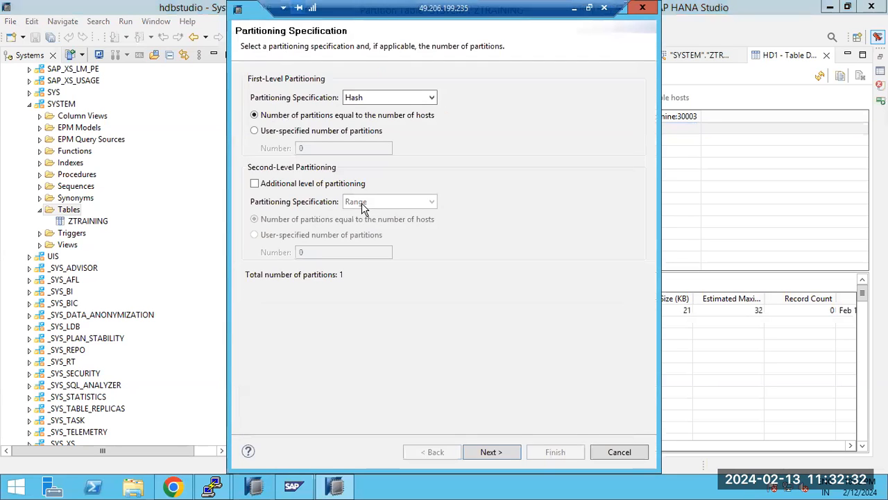
pyautogui.moveTo(253, 7); pyautogui.dragTo(208, 23)
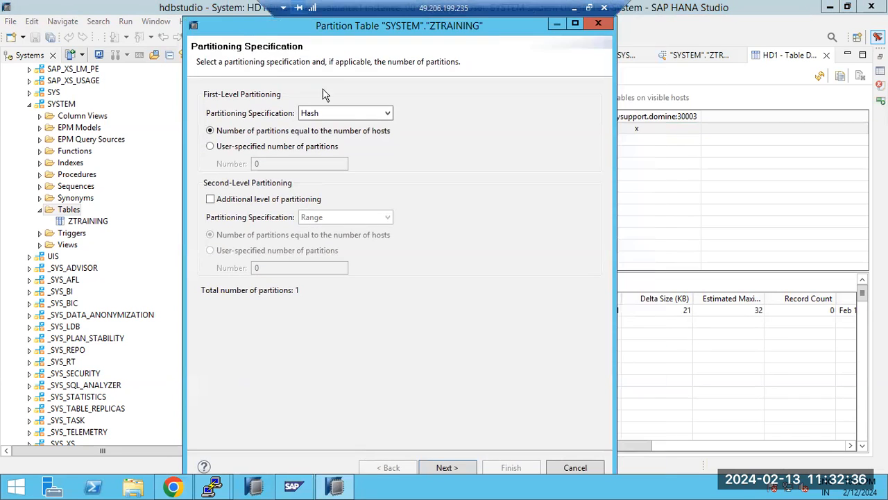
pyautogui.click(386, 114)
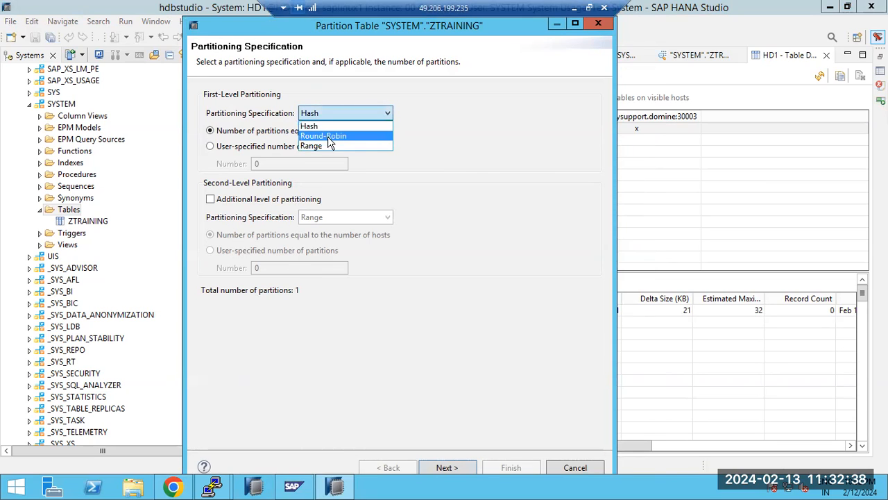
pyautogui.click(317, 127)
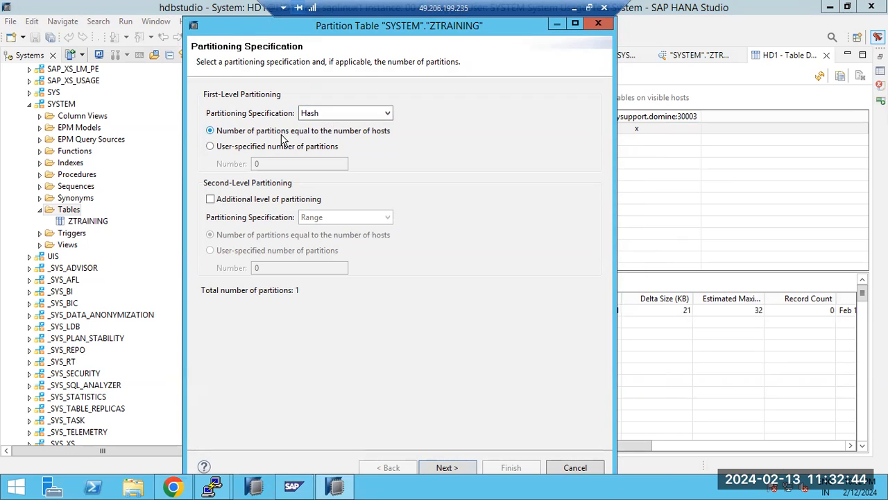
pyautogui.click(221, 150)
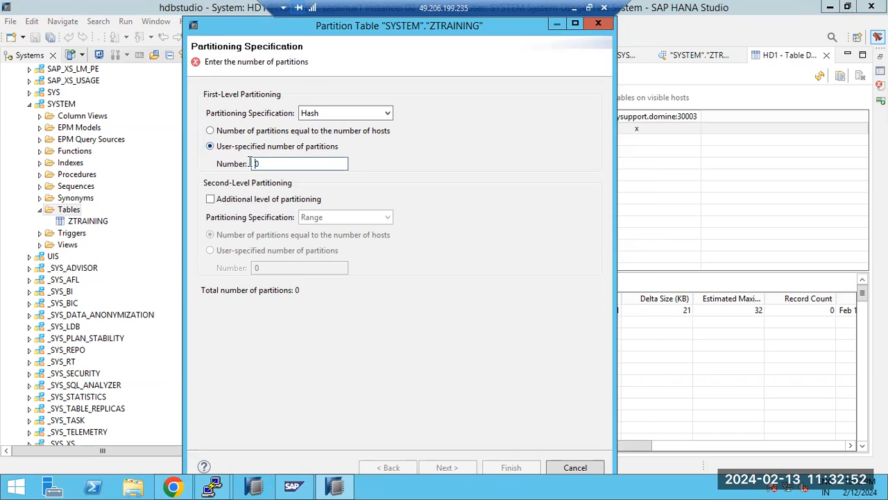
pyautogui.write('2')
pyautogui.press('Delete')
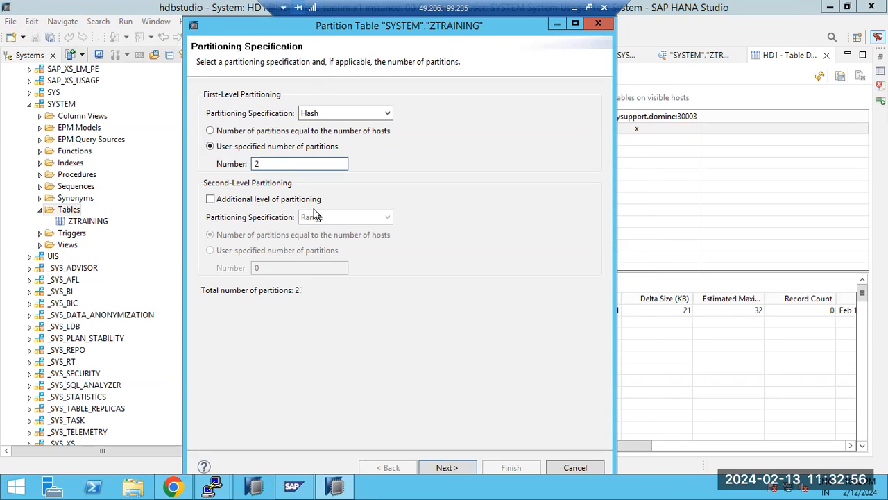
# Step: Select NAME as the hash column and finish the partitioning
pyautogui.click(459, 468)
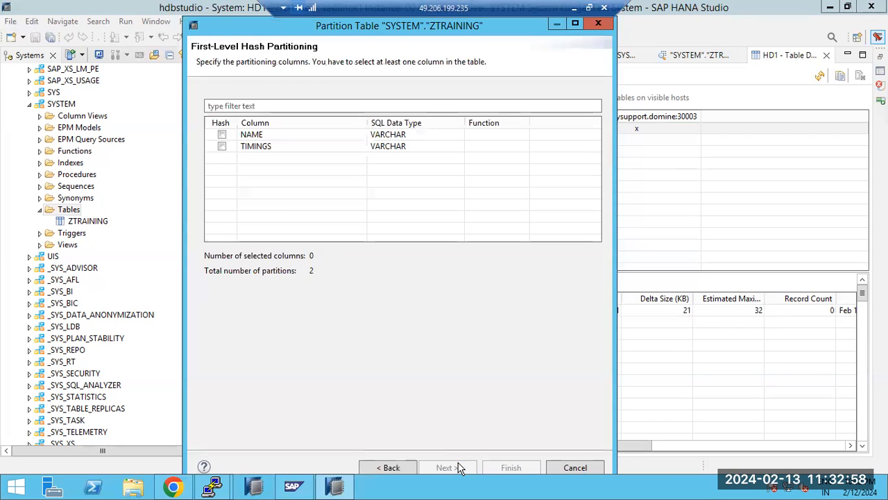
pyautogui.click(222, 134)
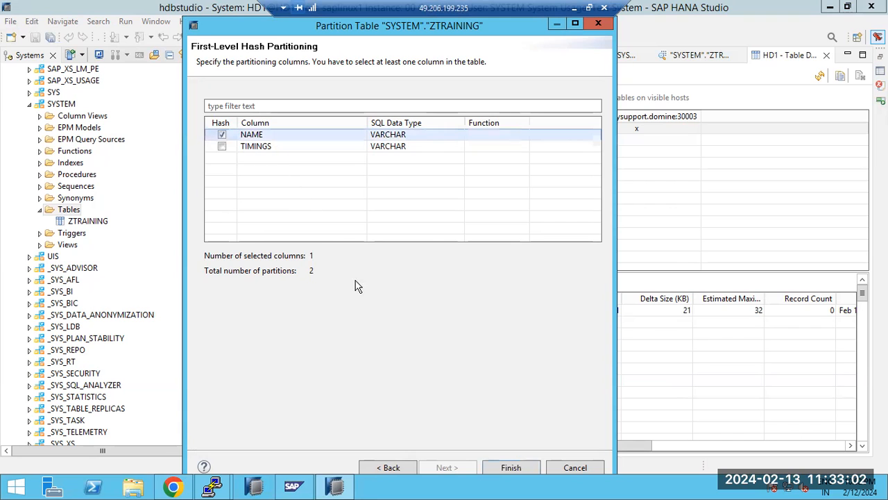
pyautogui.click(511, 468)
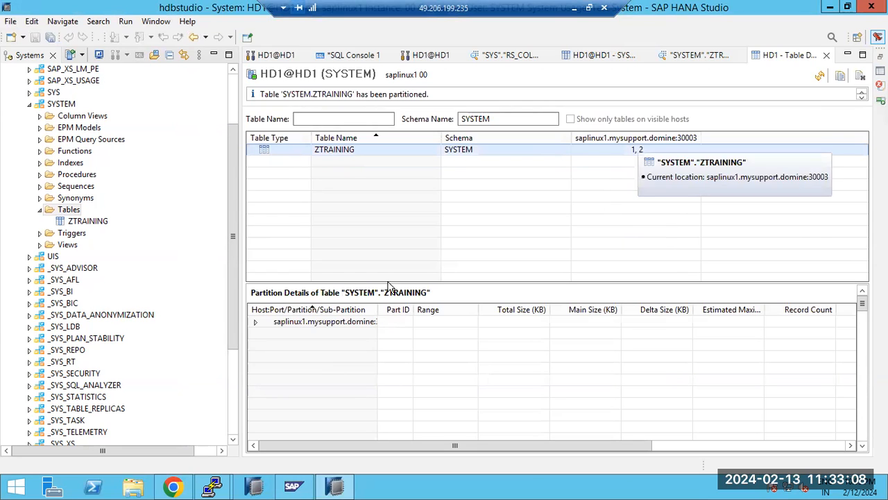
# Step: Inspect ZTRAINING's partitions 1 and 2, each showing 51 KB total and 0 records
pyautogui.click(255, 322)
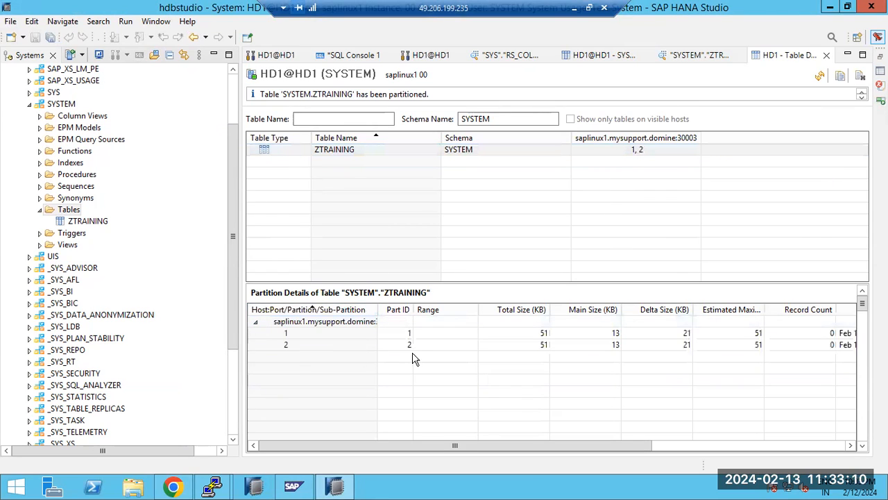
pyautogui.click(329, 338)
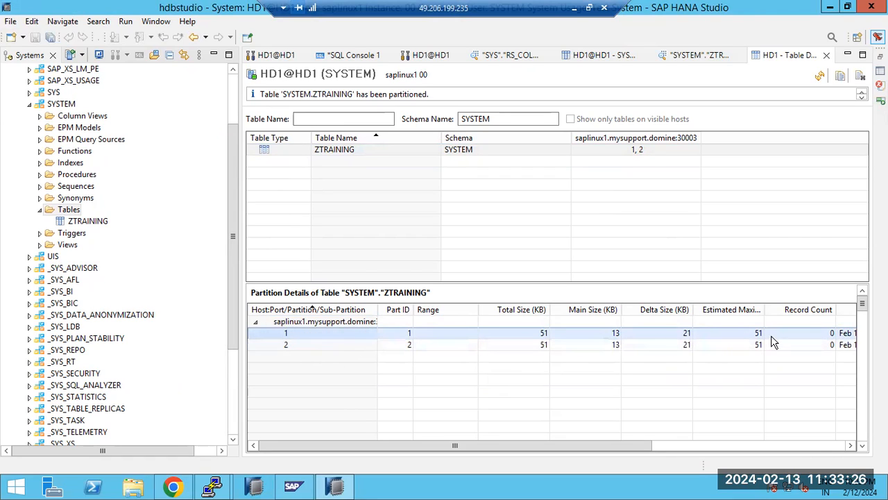
pyautogui.click(302, 346)
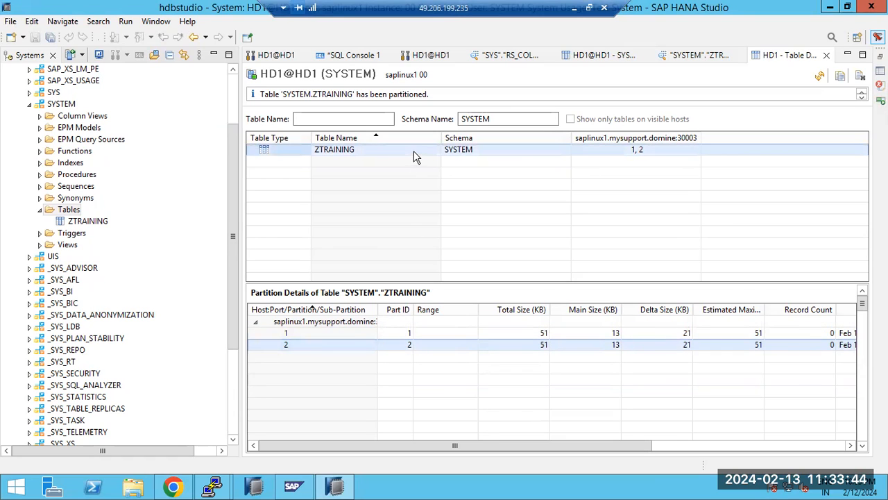
pyautogui.moveTo(413, 157)
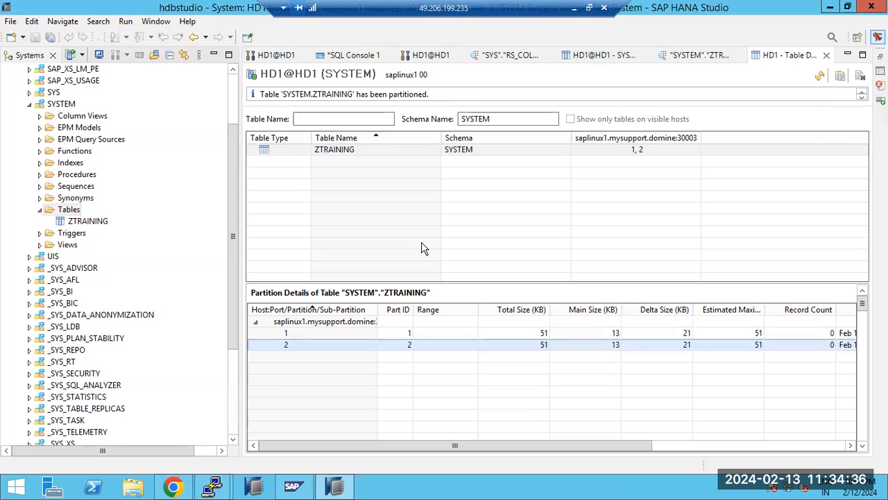
# Step: Merge ZTRAINING's two partitions back into a single partition
pyautogui.rightClick(358, 154)
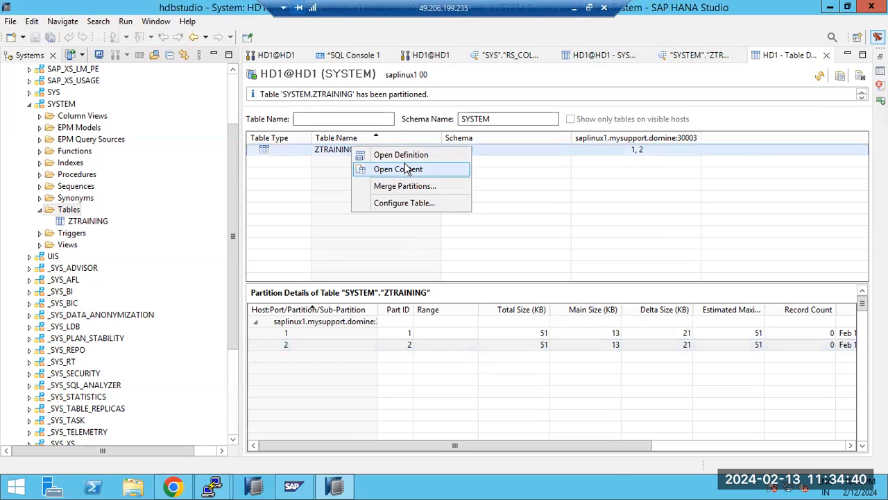
pyautogui.click(305, 156)
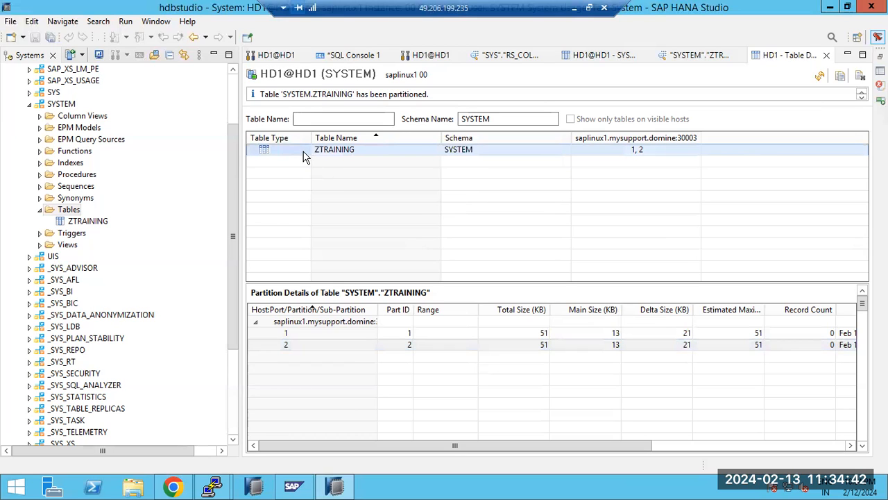
pyautogui.rightClick(306, 156)
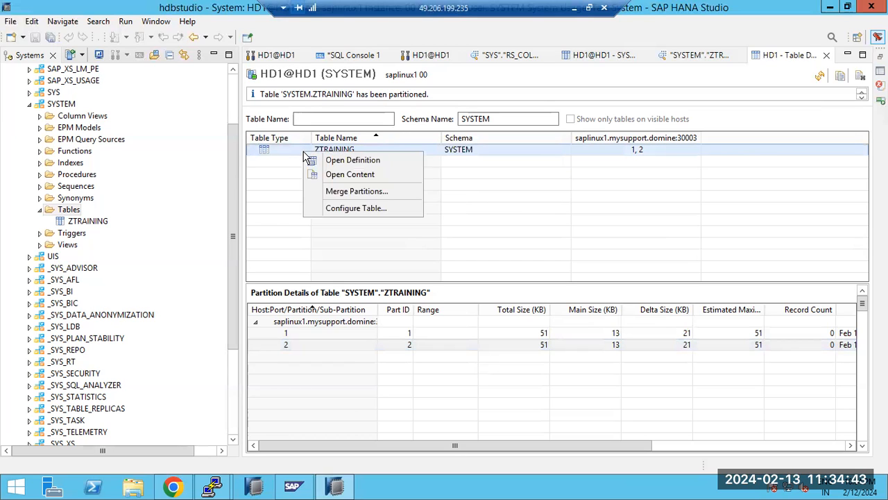
pyautogui.click(361, 193)
pyautogui.click(486, 251)
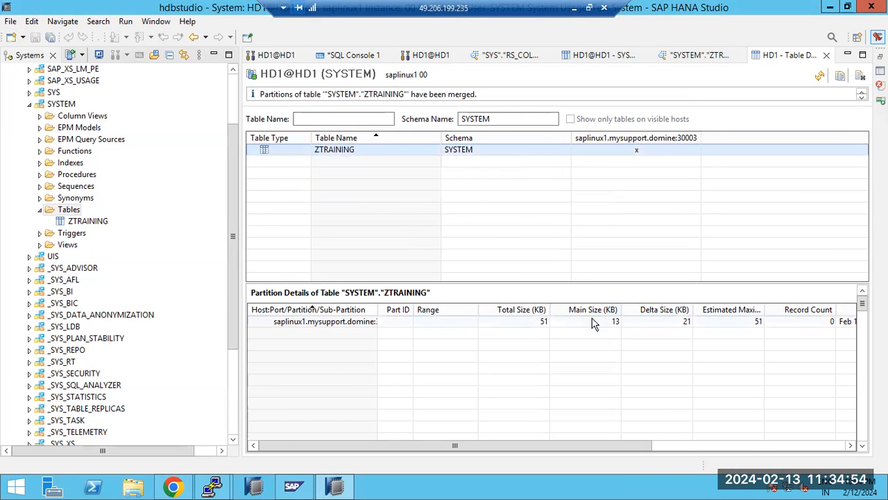
# Step: Start partitioning ZTRAINING again with Round-Robin as the partitioning specification
pyautogui.rightClick(342, 154)
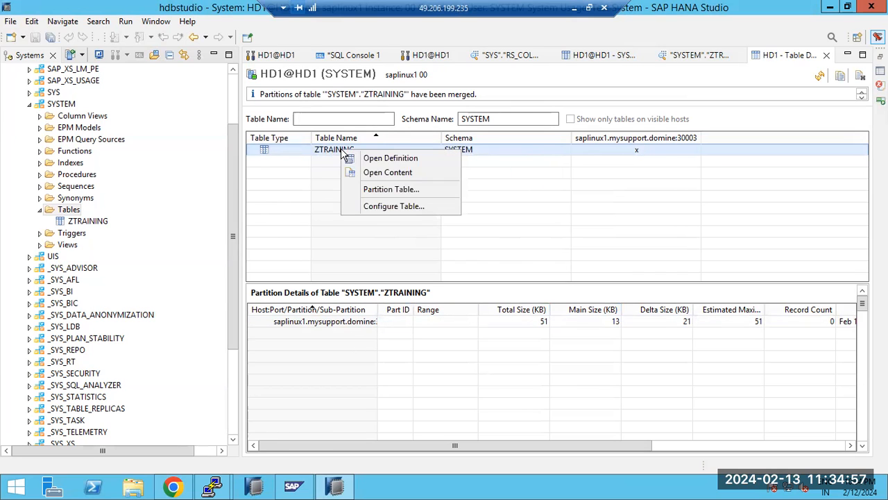
pyautogui.click(401, 189)
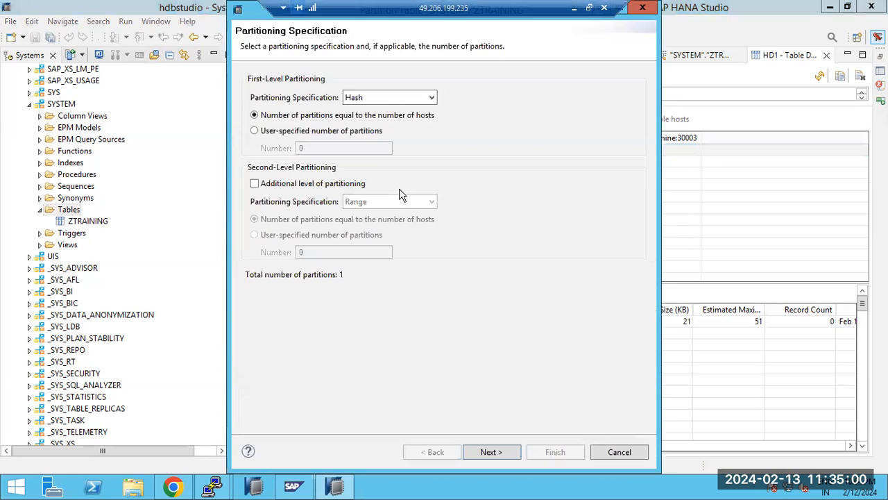
pyautogui.click(429, 100)
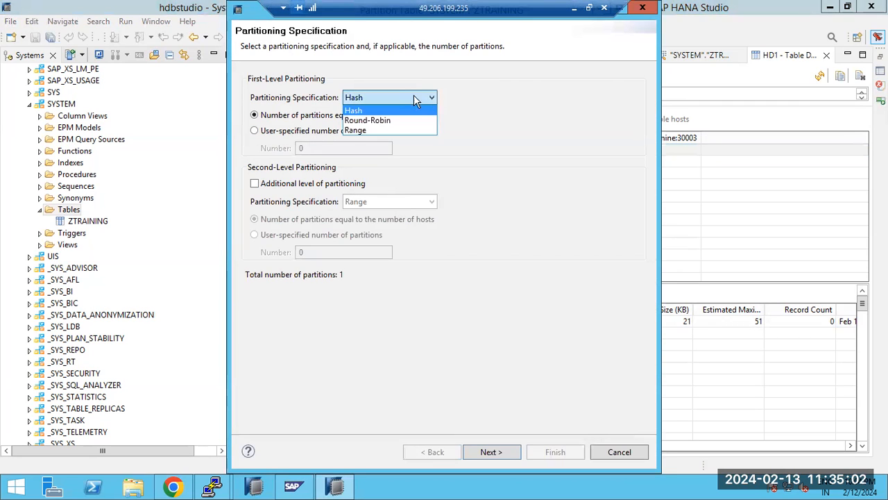
pyautogui.click(371, 121)
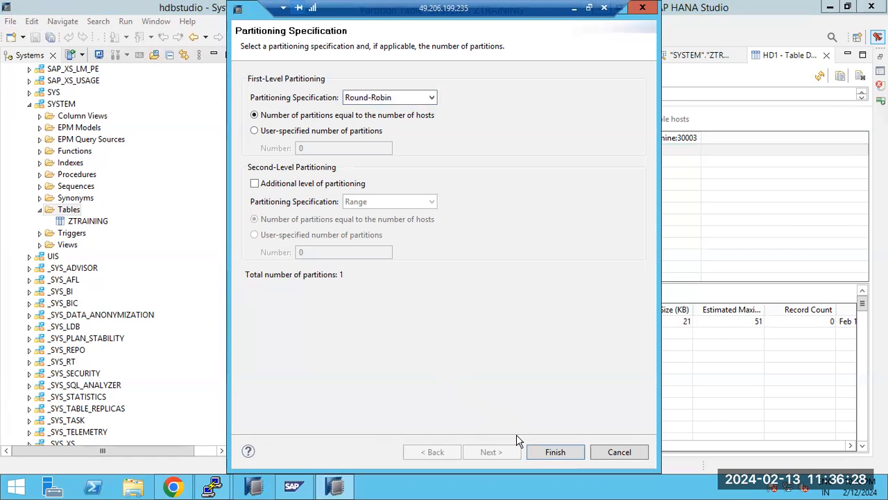
# Step: Partition ZTRAINING round-robin into 2 partitions and list partitions 1 and 2 under the host
pyautogui.click(309, 131)
pyautogui.doubleClick(312, 148)
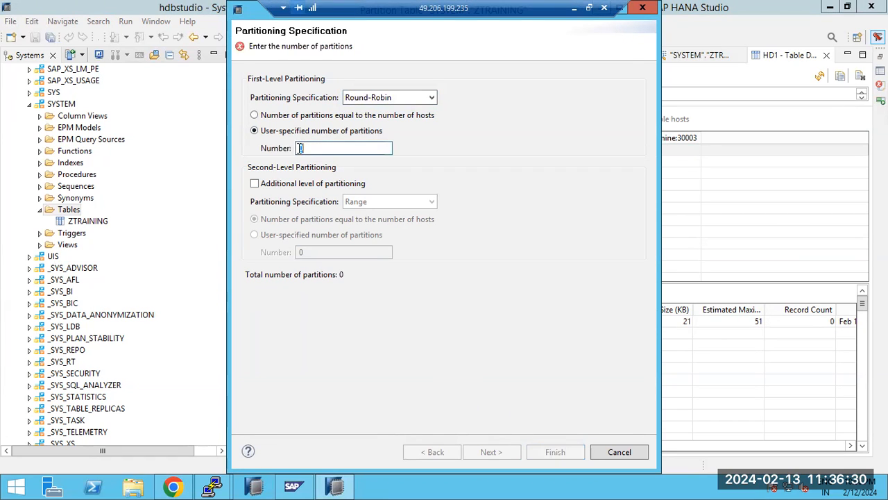
pyautogui.write('2')
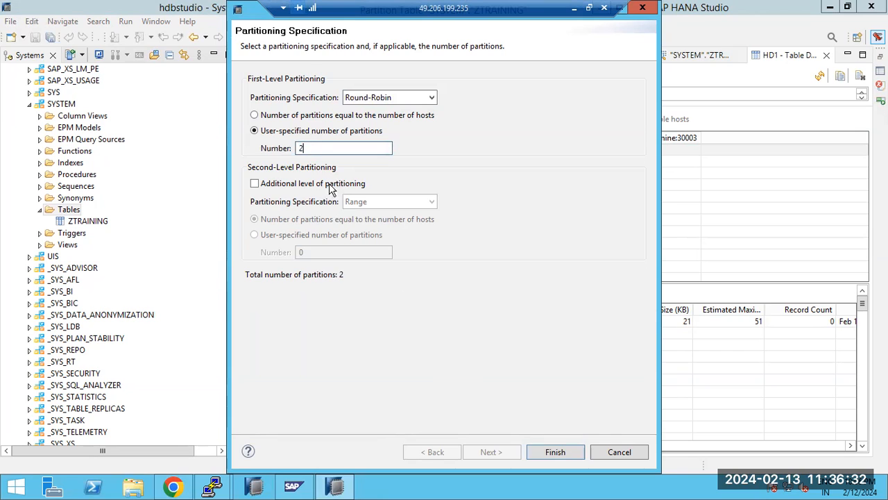
pyautogui.click(555, 452)
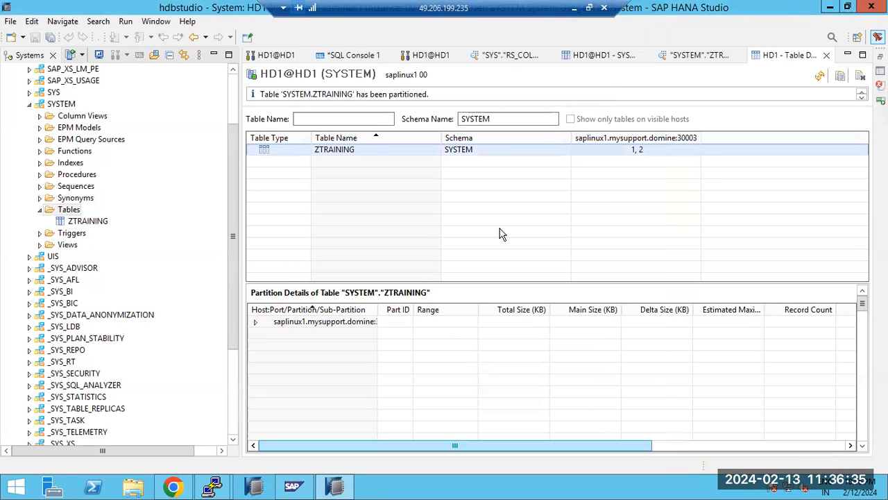
pyautogui.click(255, 322)
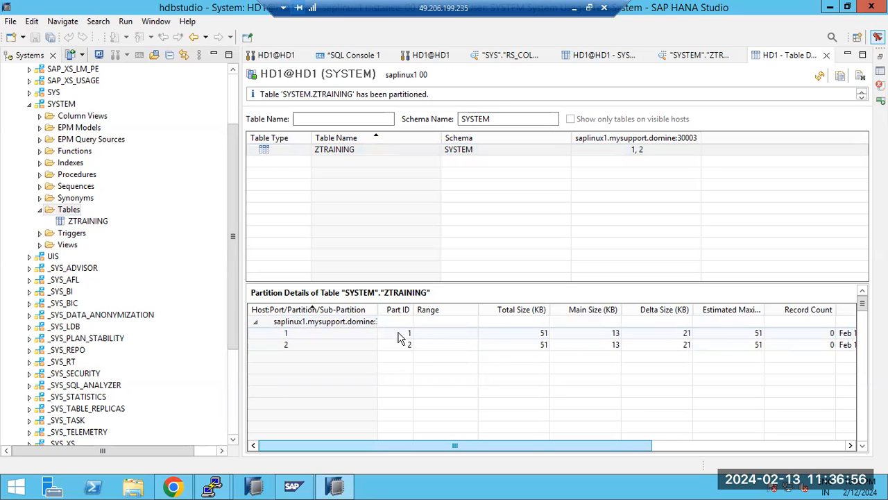
# Step: Merge ZTRAINING into a non-partitioned table, then start Partition Table on it again
pyautogui.click(341, 152)
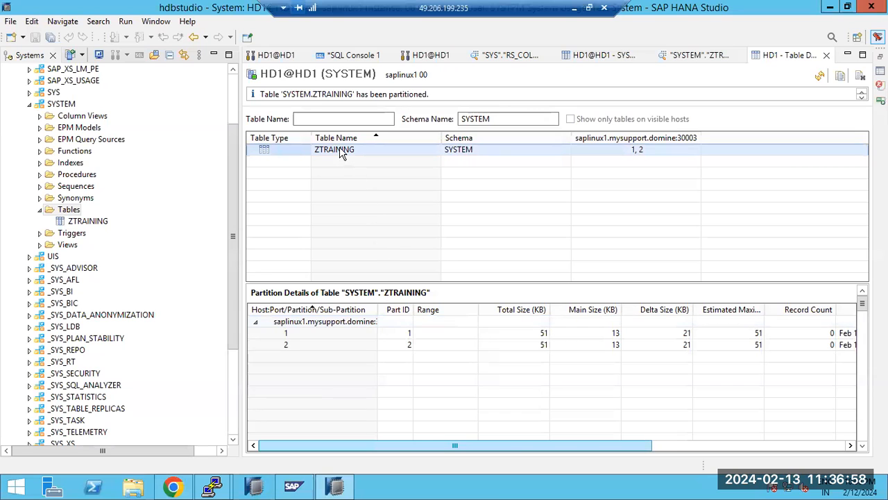
pyautogui.rightClick(341, 155)
pyautogui.click(386, 189)
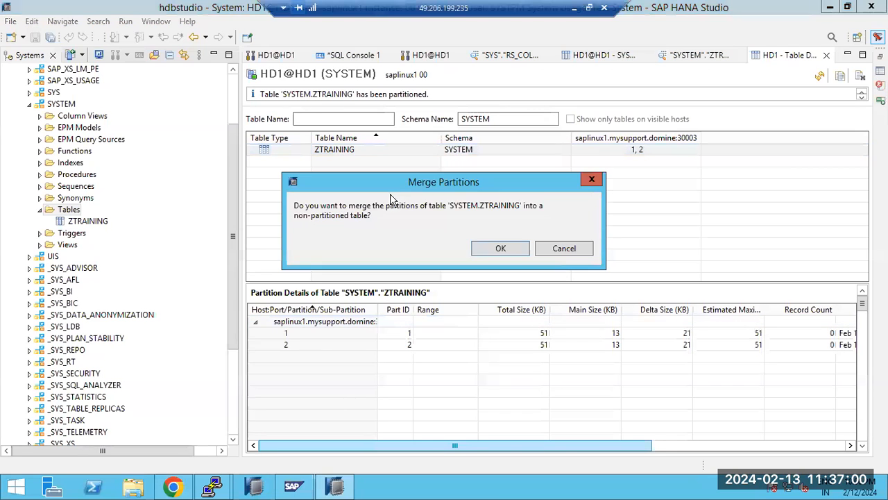
pyautogui.click(512, 249)
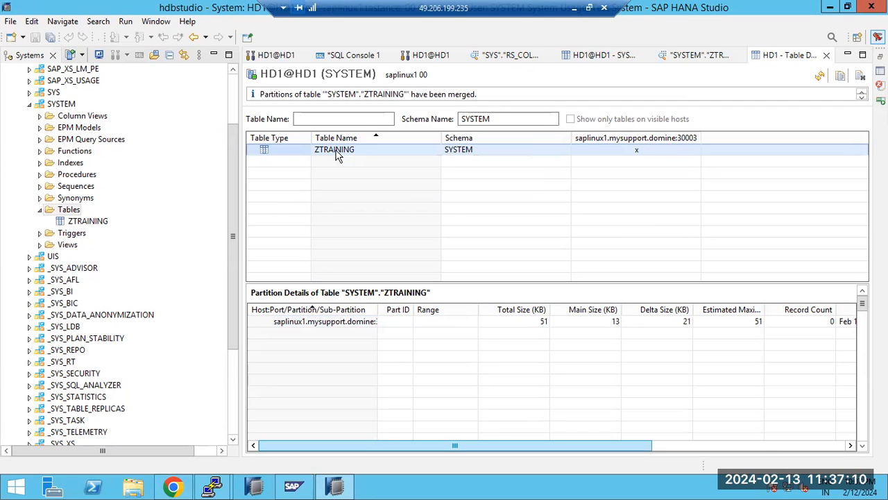
pyautogui.rightClick(337, 153)
pyautogui.click(381, 193)
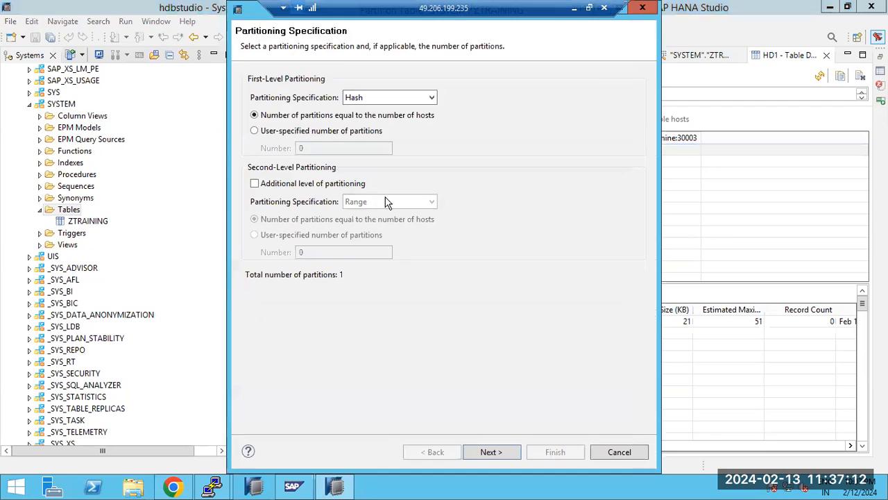
# Step: Pick Range from ZTRAINING's Partitioning Specification dropdown
pyautogui.click(393, 101)
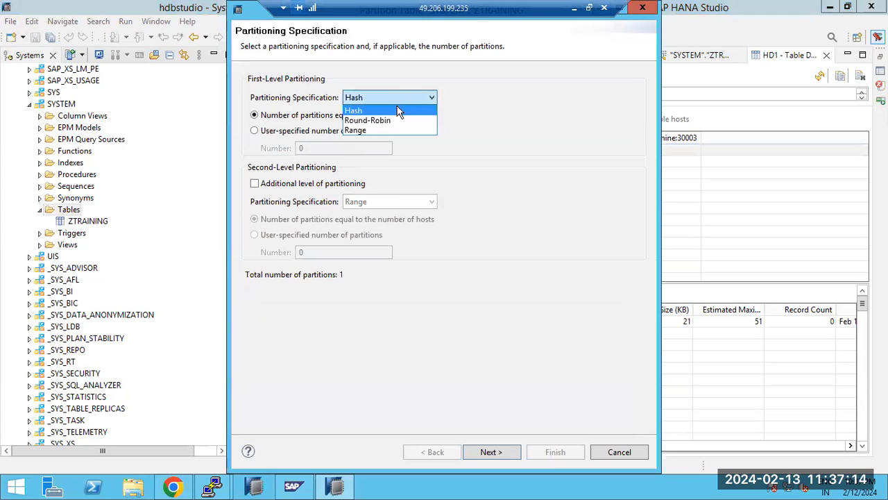
pyautogui.click(363, 128)
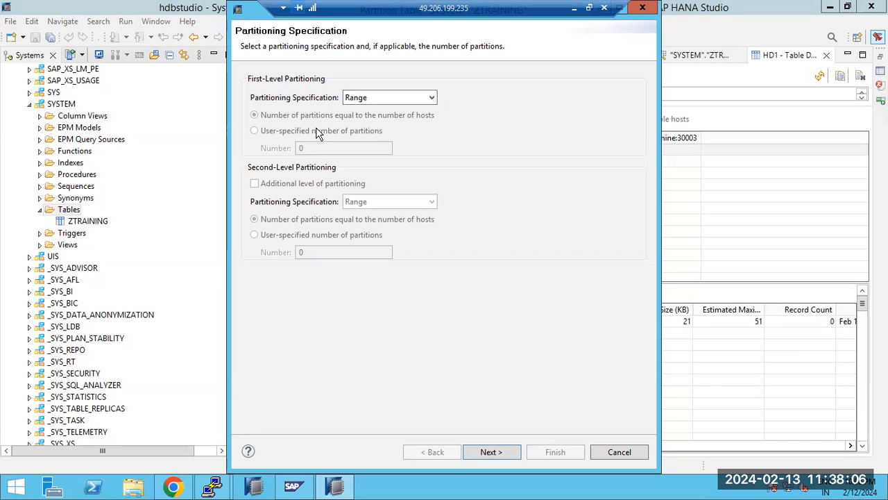
# Step: Give partition 1 a value range of 1 to 10 and add a second range row
pyautogui.click(498, 453)
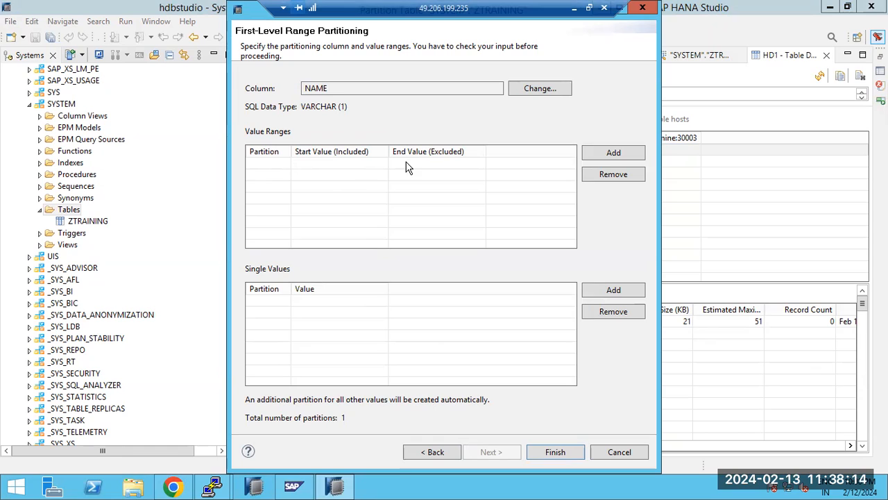
pyautogui.click(608, 152)
pyautogui.click(311, 163)
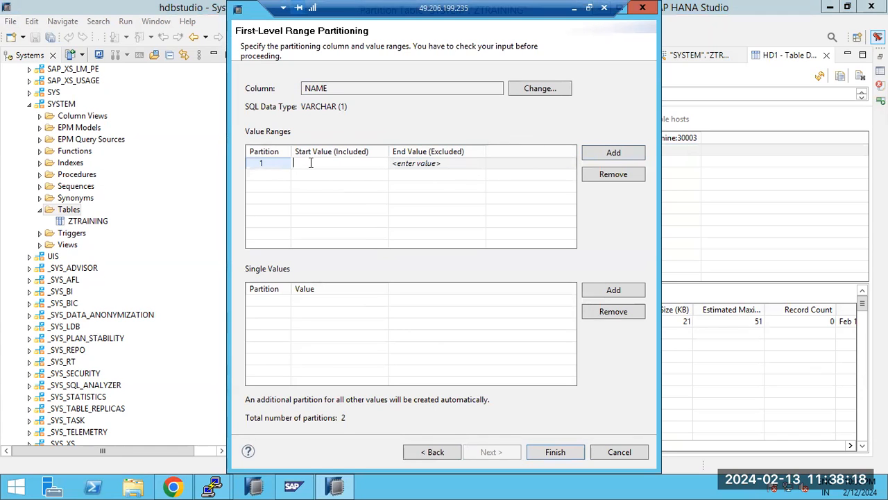
pyautogui.write('1 to')
pyautogui.press('BackSpace')
pyautogui.press('BackSpace')
pyautogui.press('BackSpace')
pyautogui.press('BackSpace')
pyautogui.click(409, 162)
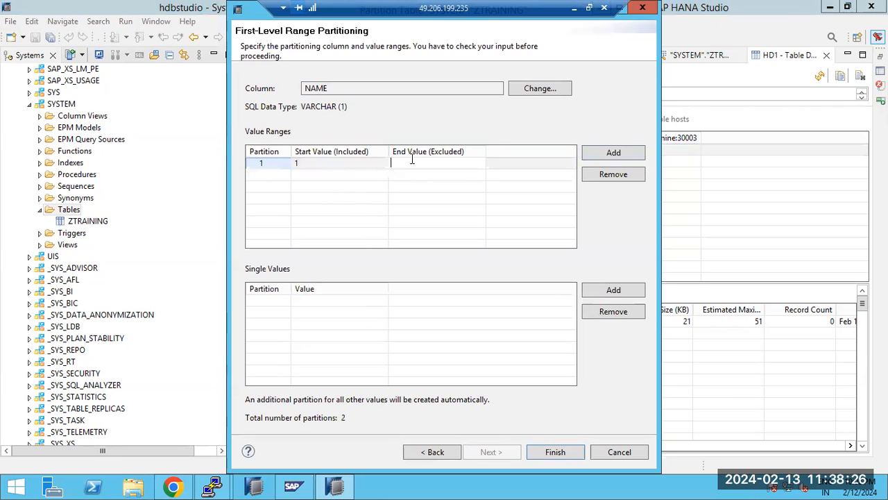
pyautogui.write('10')
pyautogui.click(598, 151)
pyautogui.click(336, 175)
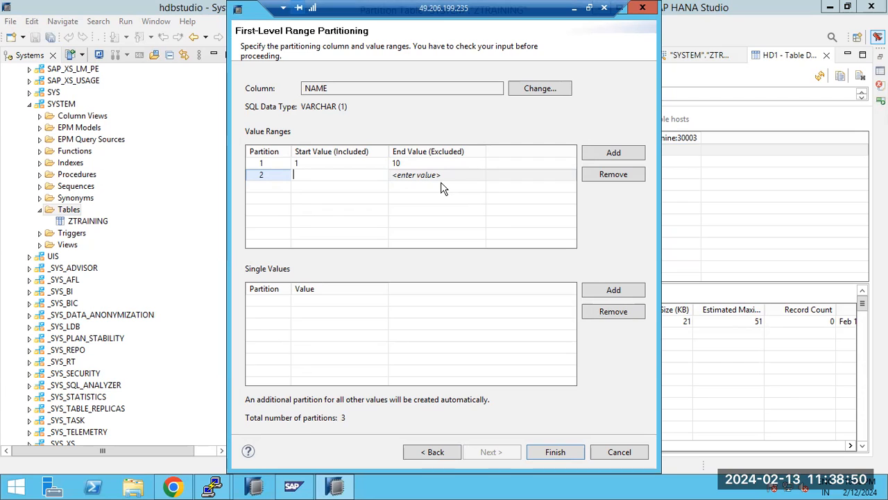
# Step: Try Hash as the partitioning type, switch back to Range, and return to the value ranges
pyautogui.click(439, 451)
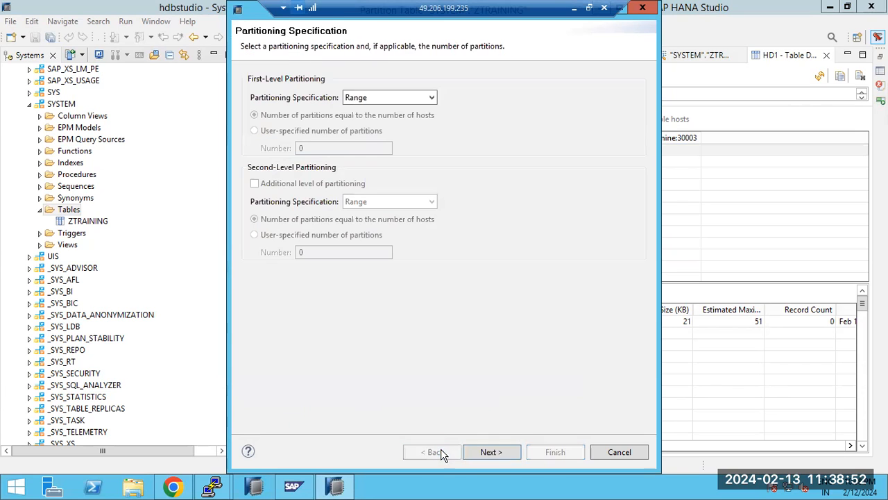
pyautogui.click(390, 98)
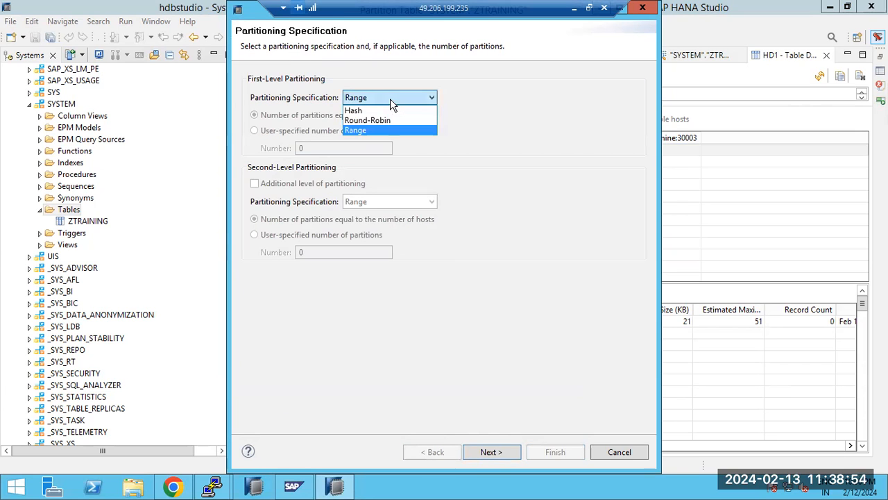
pyautogui.click(355, 113)
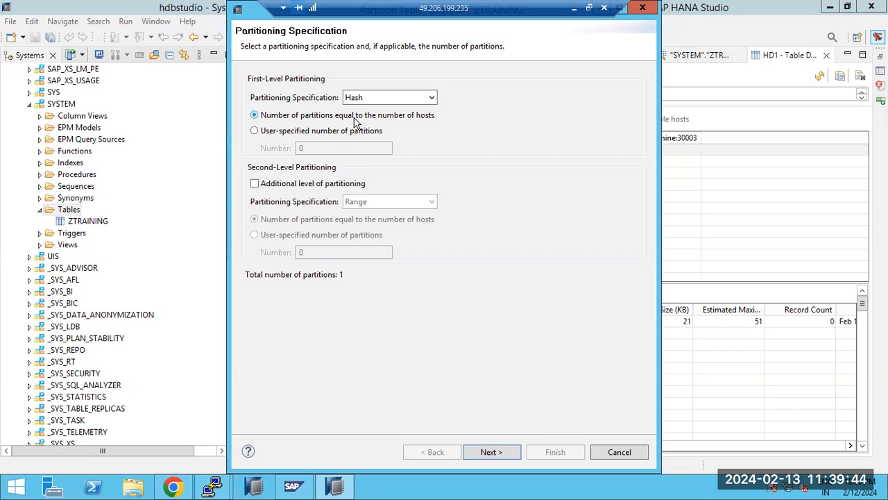
pyautogui.click(360, 100)
pyautogui.click(355, 130)
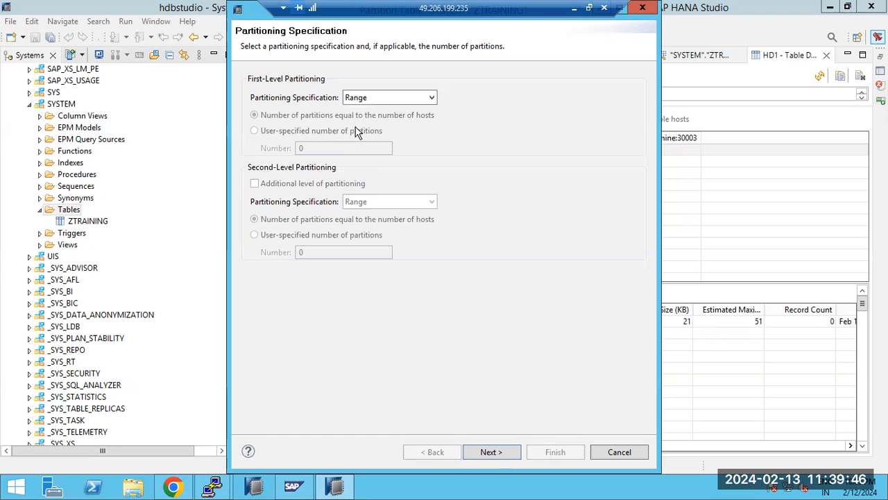
pyautogui.click(488, 450)
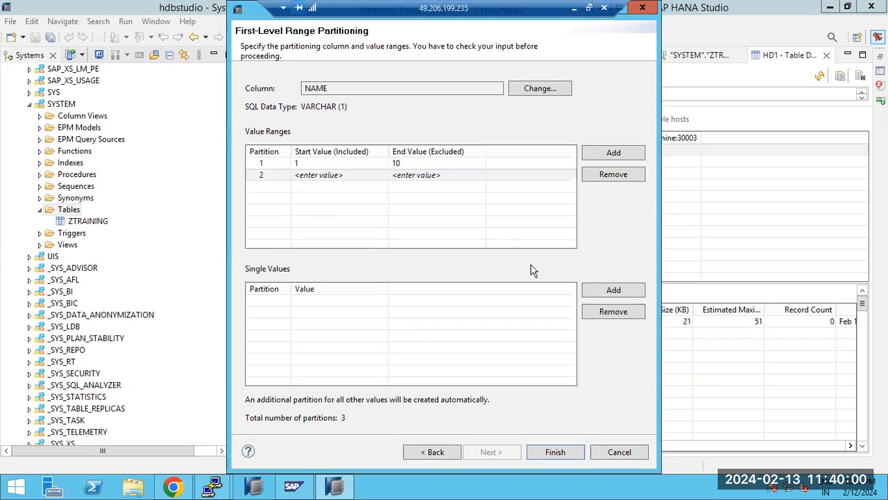
# Step: Remove the extra single-value row and the empty second range row, then finish range partitioning
pyautogui.click(594, 289)
pyautogui.click(610, 312)
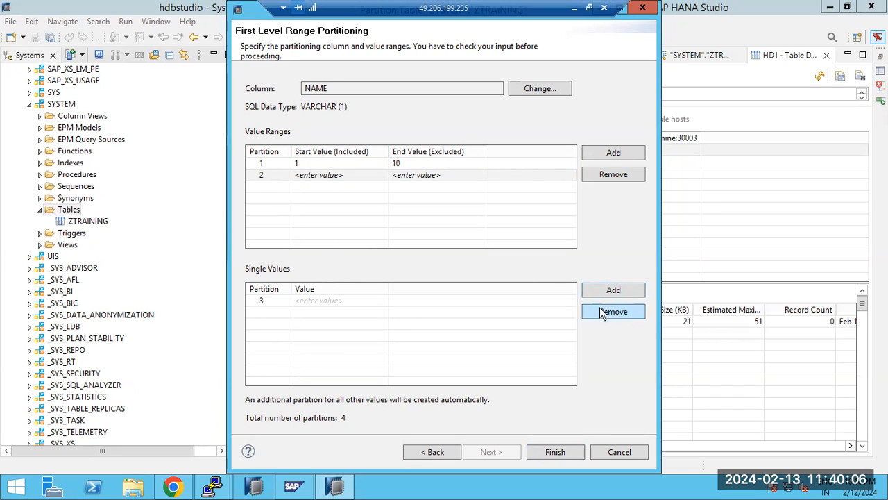
pyautogui.click(369, 299)
pyautogui.click(626, 311)
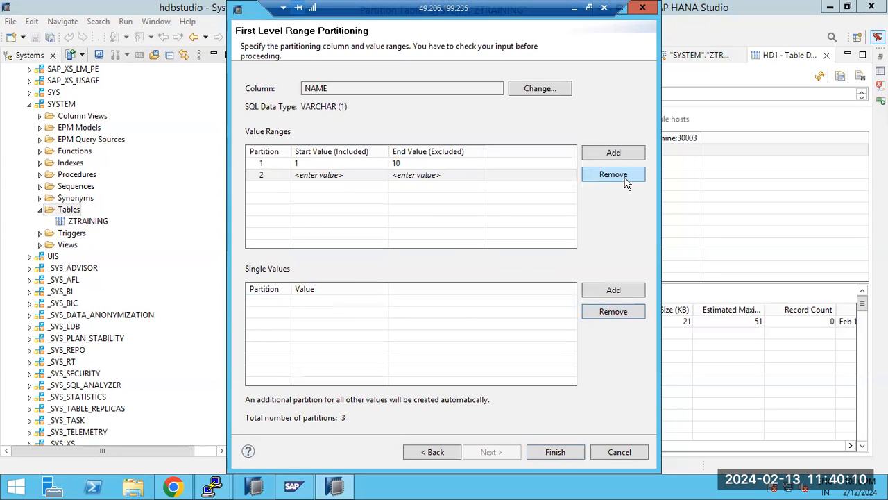
pyautogui.click(351, 176)
pyautogui.click(595, 175)
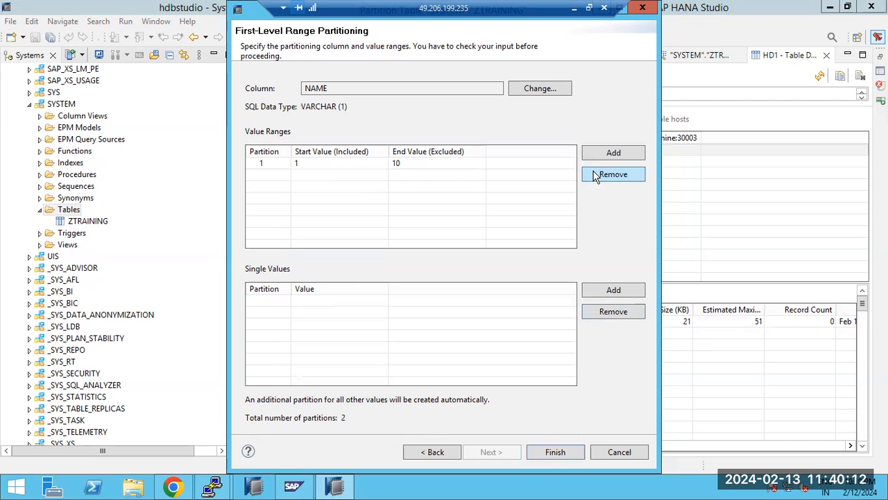
pyautogui.click(556, 452)
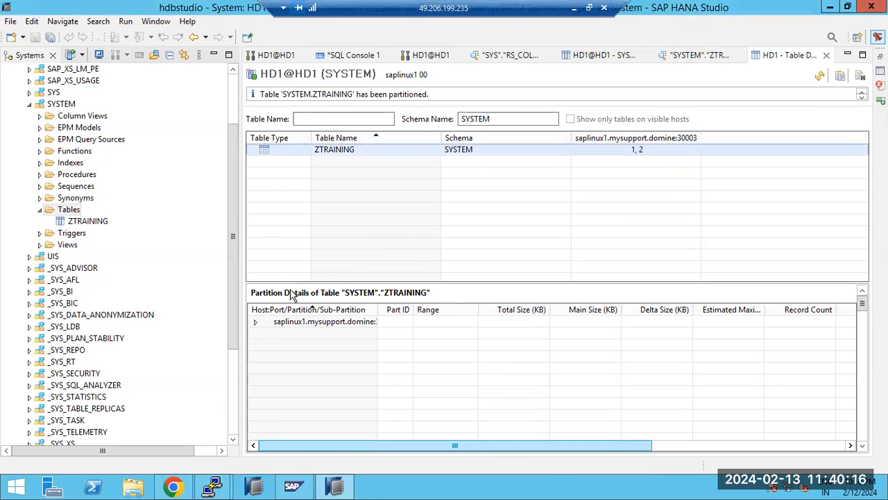
# Step: List ZTRAINING's partitions 1 and 2, then close the Table Distribution view
pyautogui.click(257, 323)
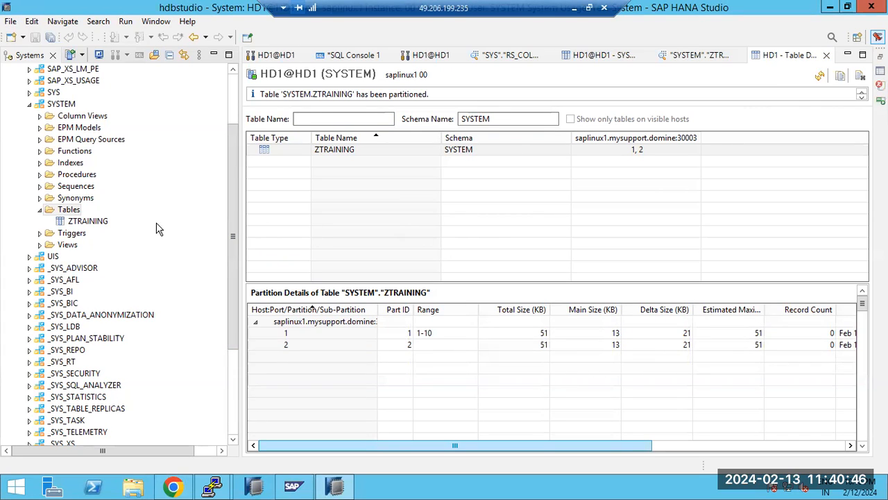
pyautogui.click(101, 221)
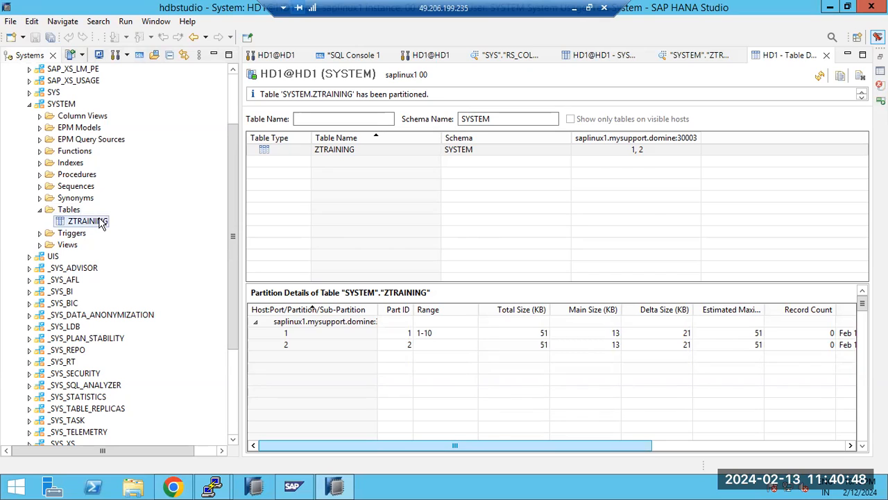
pyautogui.rightClick(100, 222)
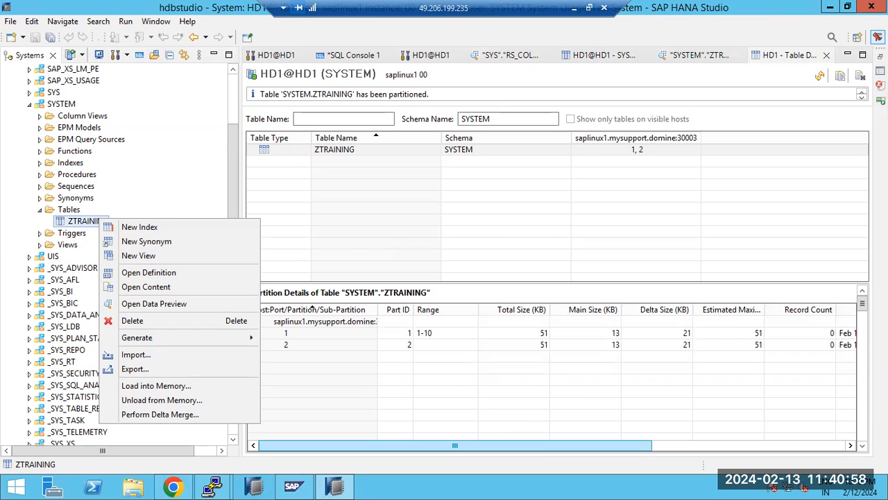
pyautogui.click(322, 159)
pyautogui.click(323, 154)
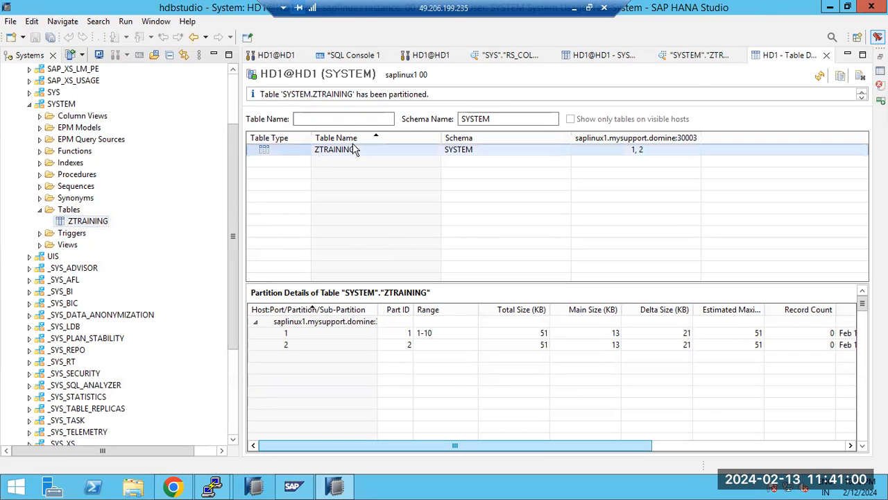
pyautogui.click(826, 55)
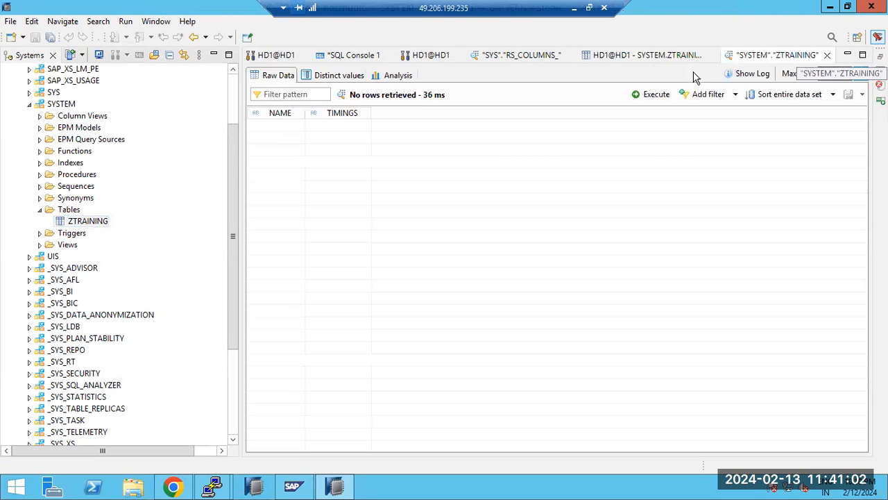
# Step: Close the ZTRAINING preview and show table distribution for the SYS schema's Tables folder
pyautogui.hotkey('ctrl', 'w')
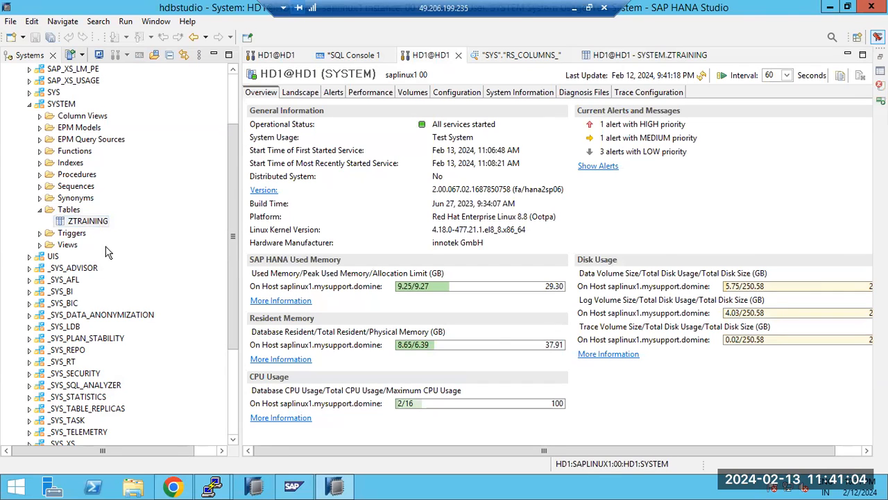
pyautogui.click(61, 104)
pyautogui.click(80, 221)
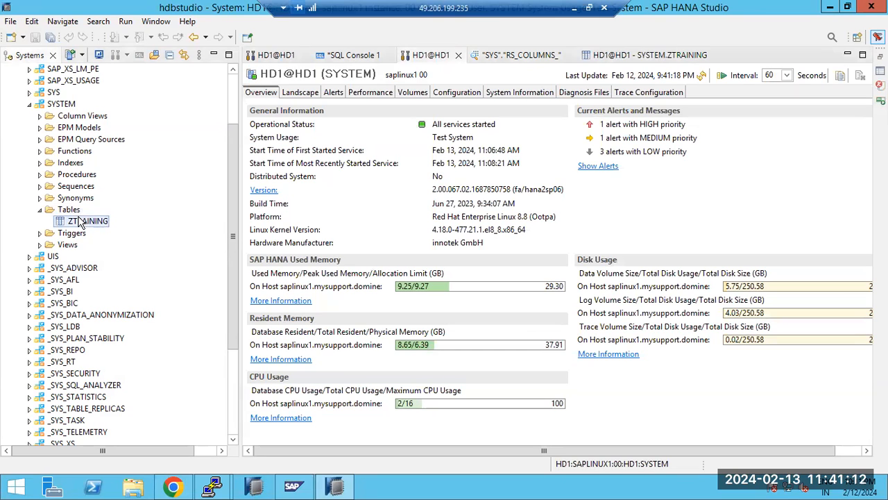
pyautogui.rightClick(79, 217)
pyautogui.click(64, 208)
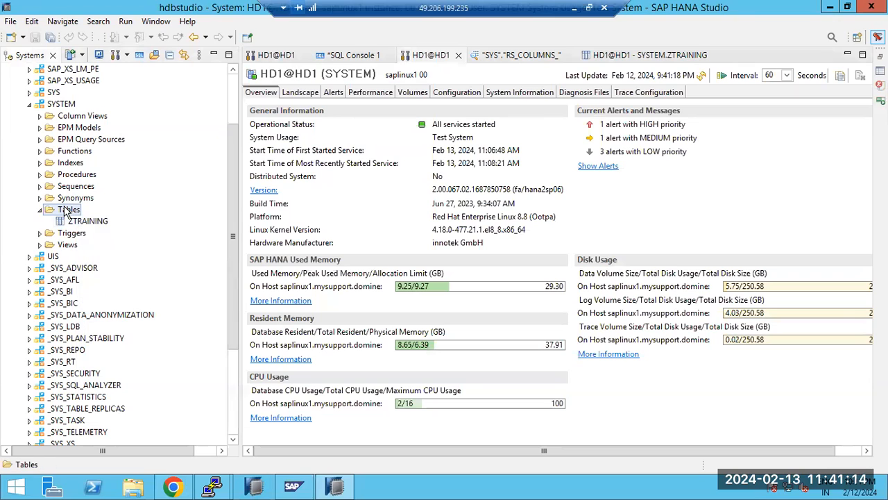
pyautogui.rightClick(65, 207)
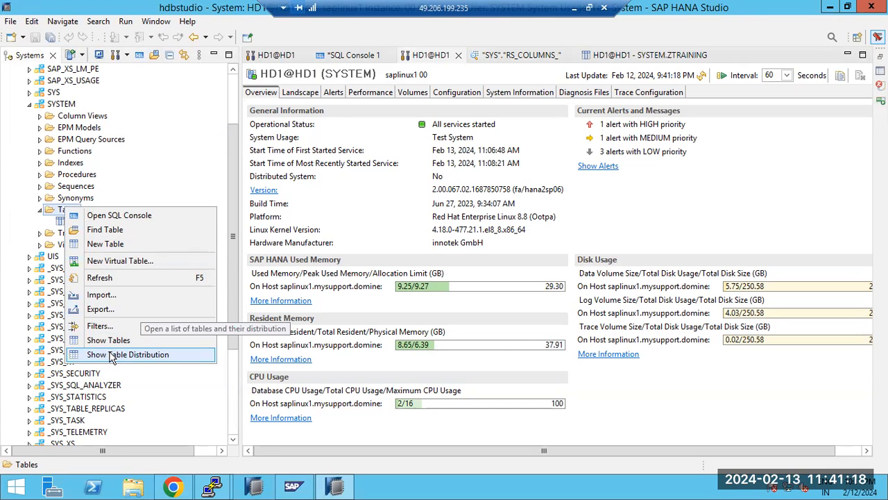
pyautogui.click(30, 92)
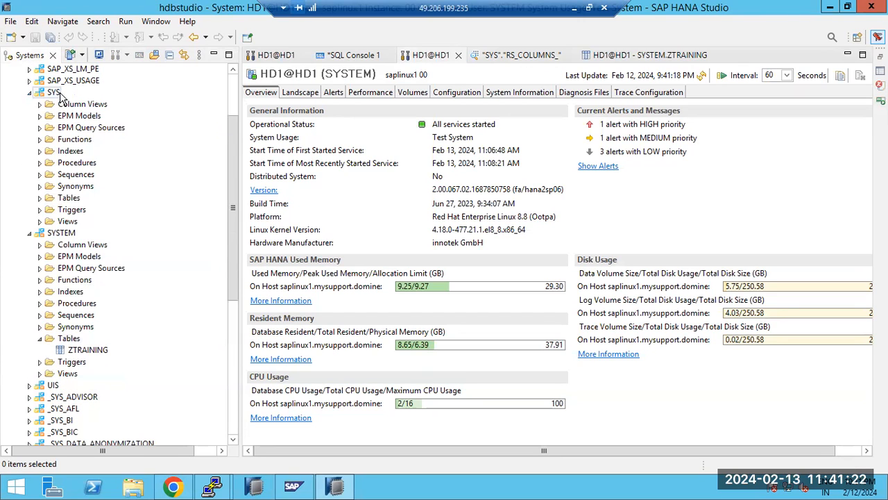
pyautogui.click(62, 198)
pyautogui.rightClick(61, 199)
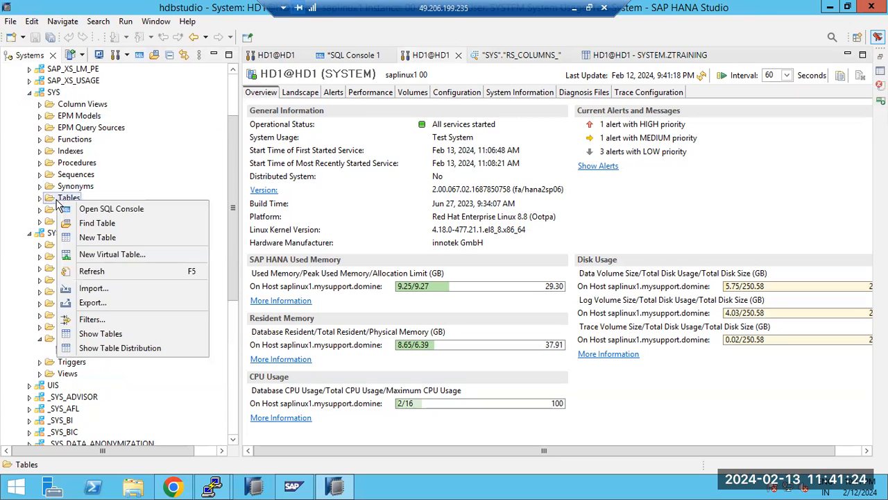
pyautogui.click(107, 347)
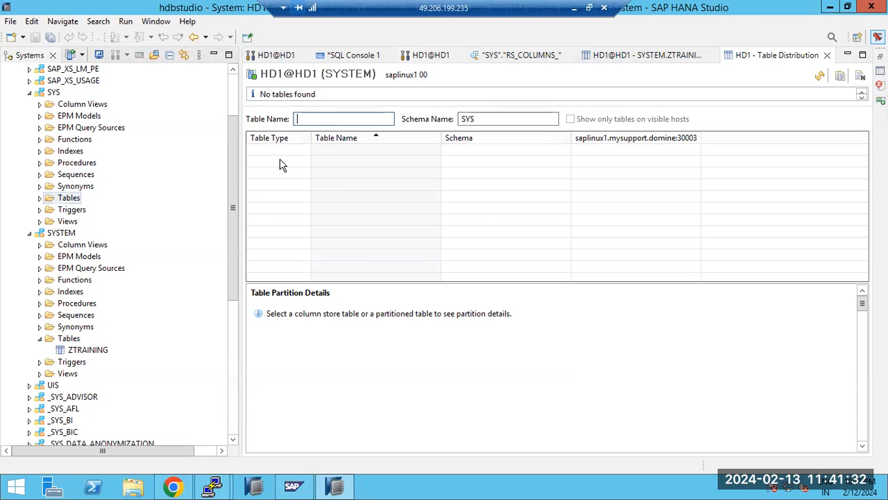
# Step: Show table distribution for the SYSTEM schema's Tables folder
pyautogui.click(68, 338)
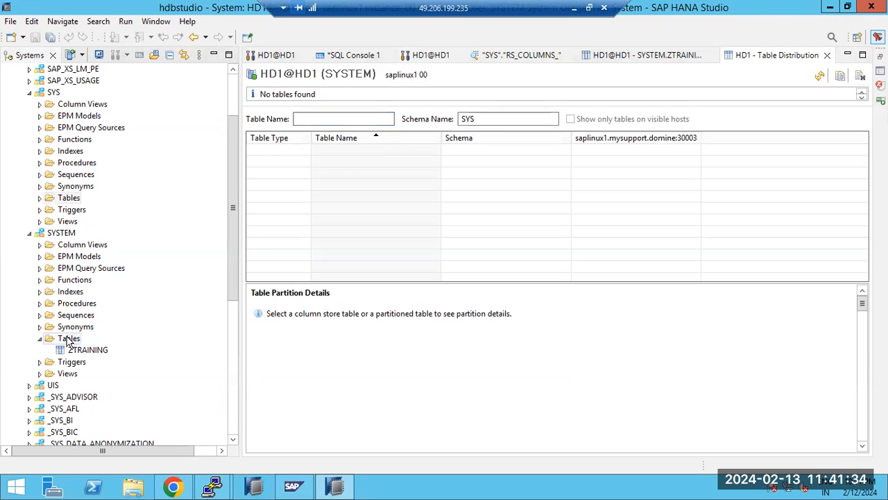
pyautogui.rightClick(69, 339)
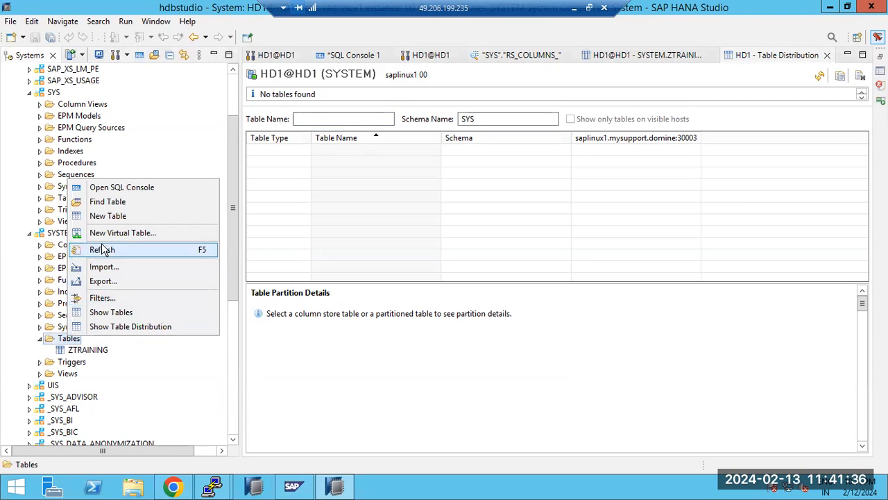
pyautogui.click(114, 326)
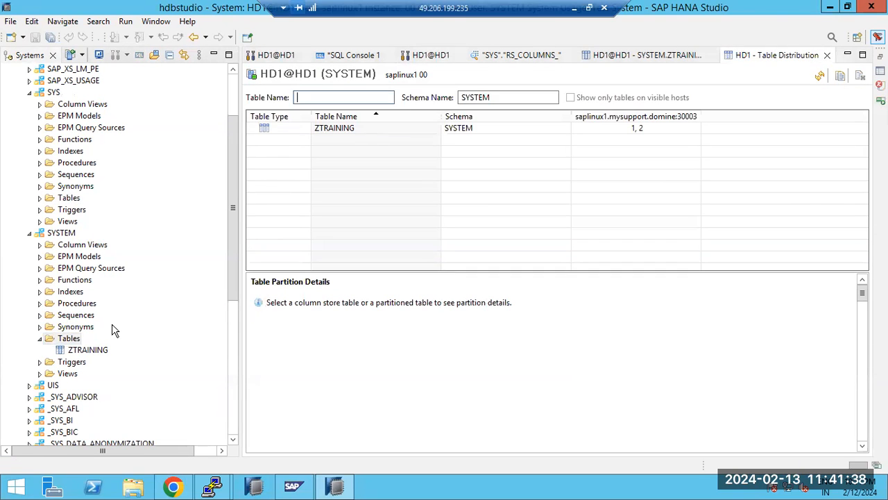
# Step: Merge ZTRAINING's partitions into one non-partitioned table and collapse the SYSTEM Tables folder
pyautogui.click(330, 132)
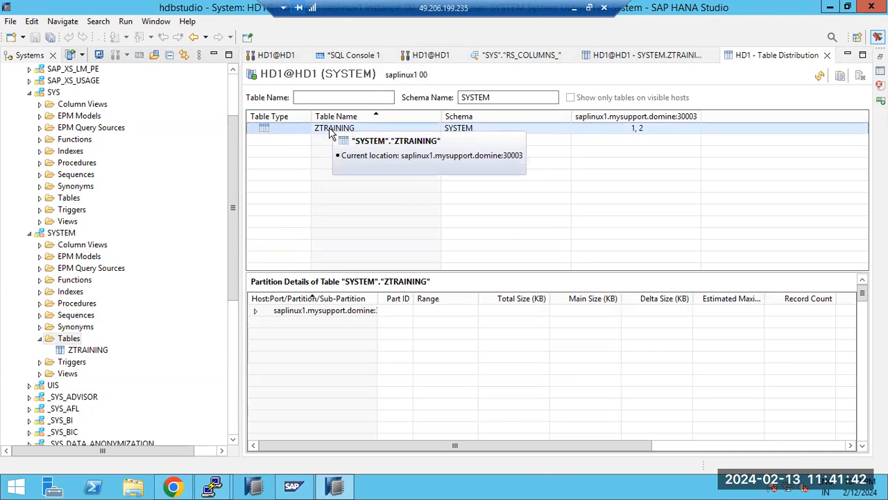
pyautogui.rightClick(330, 134)
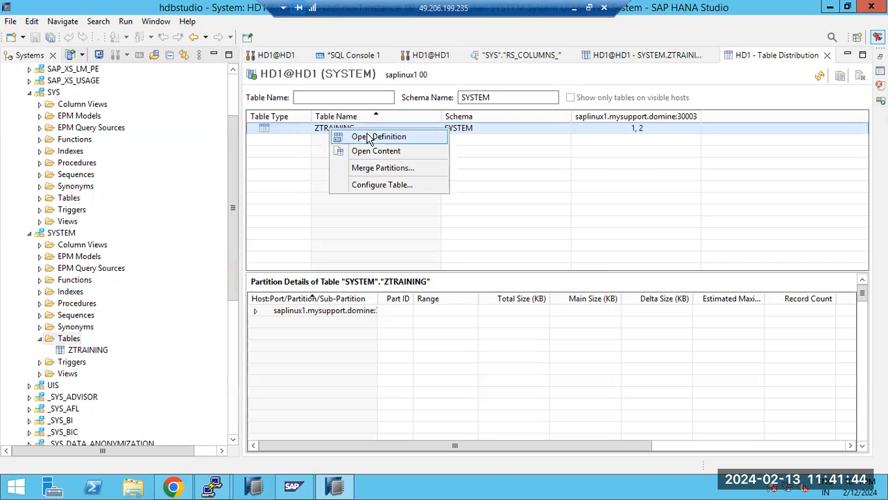
pyautogui.click(389, 170)
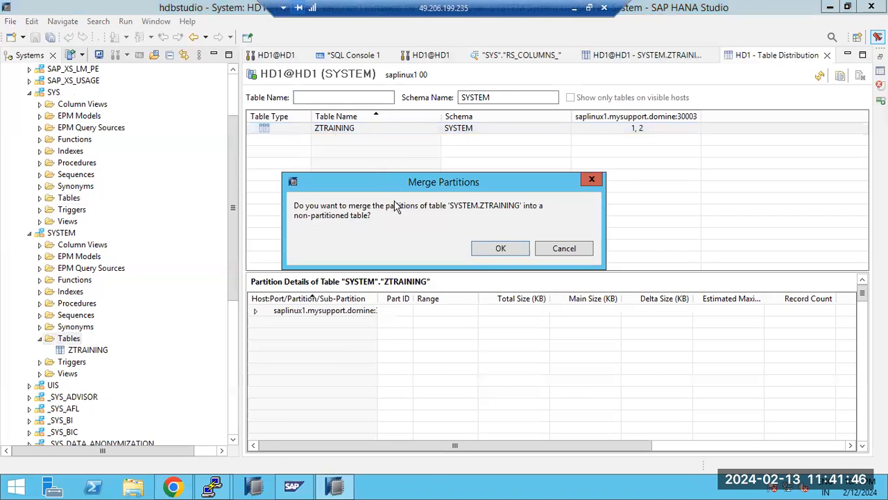
pyautogui.click(493, 249)
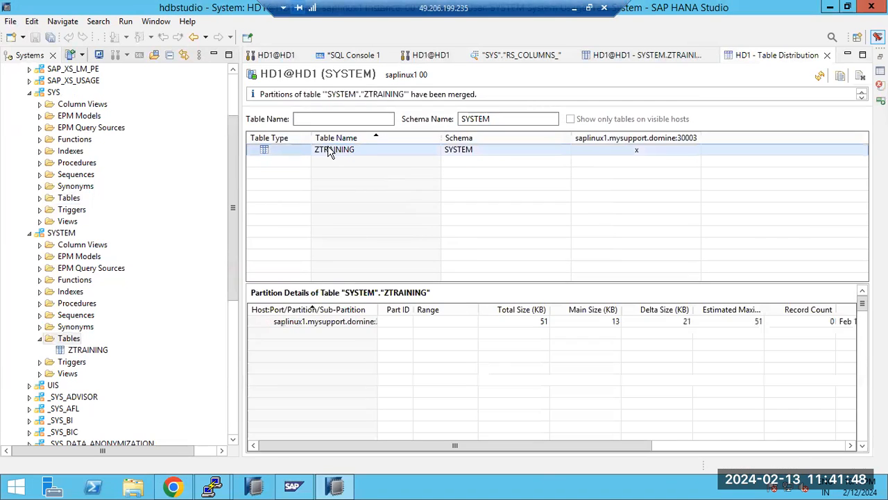
pyautogui.rightClick(329, 151)
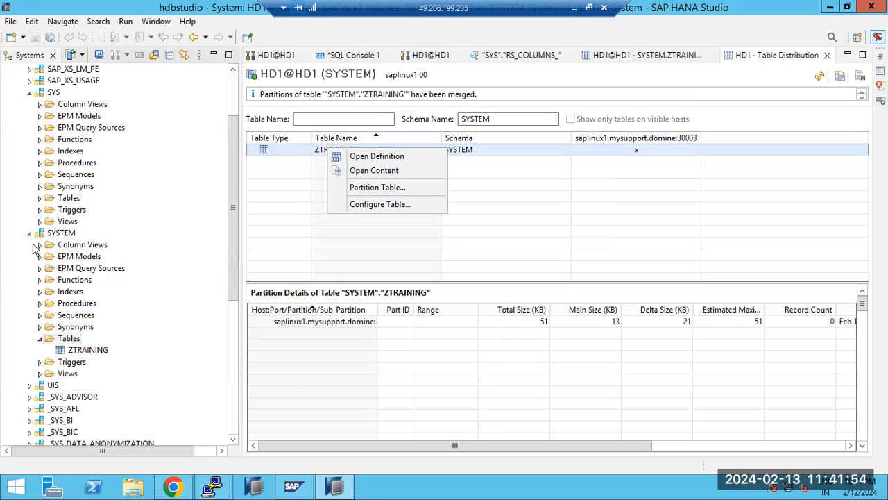
pyautogui.click(41, 339)
pyautogui.click(40, 339)
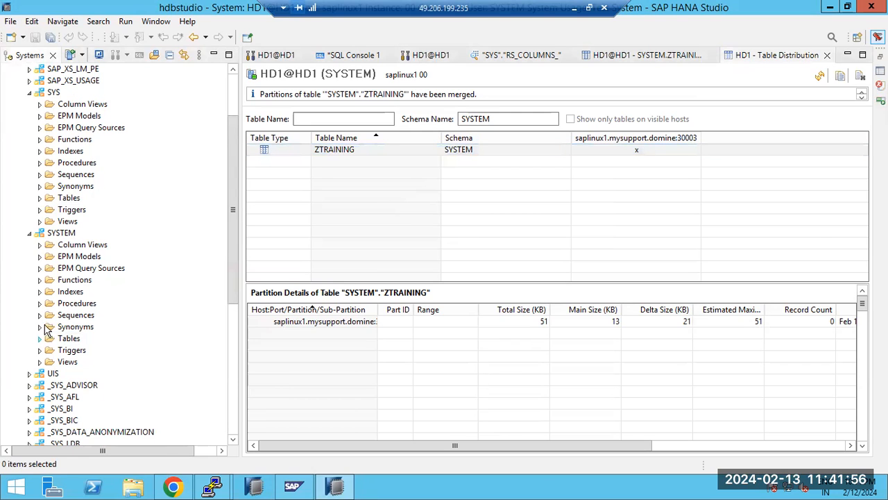
# Step: Scroll through the SYS schema's tables, collapse them, then select ZTRAINING under SYSTEM Tables
pyautogui.scroll(2, 42, 257)
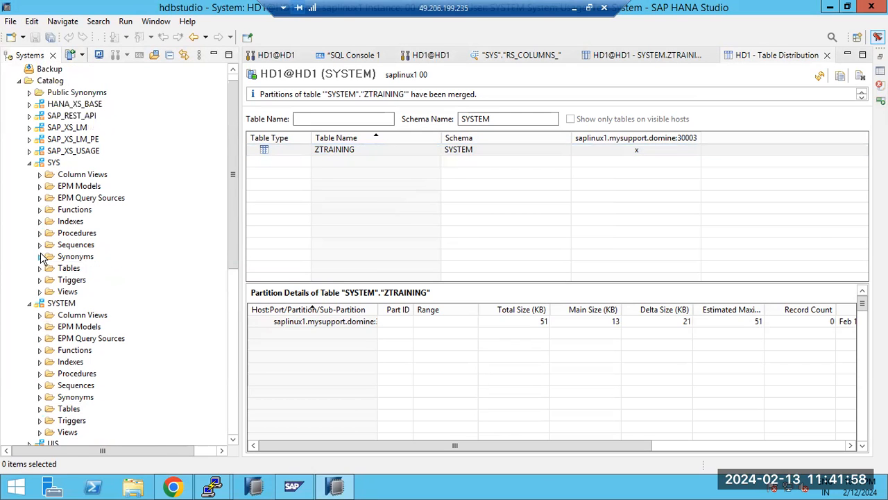
pyautogui.scroll(-1, 42, 258)
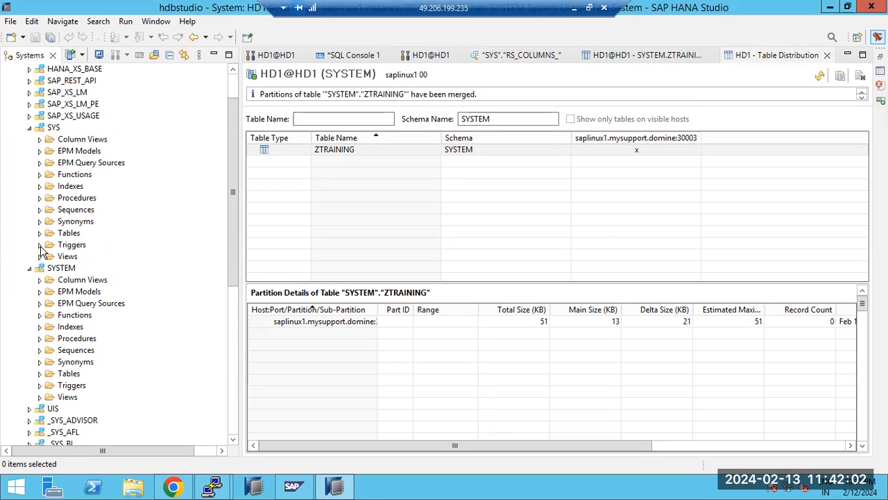
pyautogui.click(39, 233)
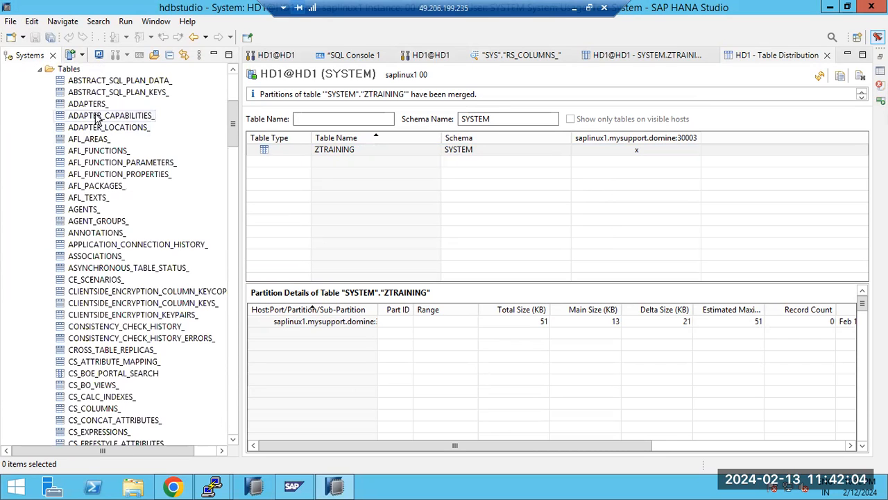
pyautogui.scroll(-20, 89, 233)
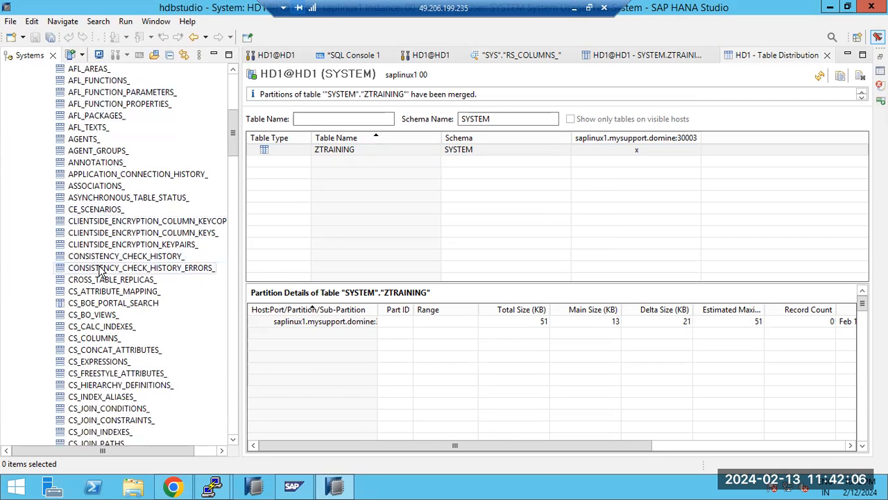
pyautogui.scroll(-18, 81, 368)
pyautogui.scroll(-15, 81, 368)
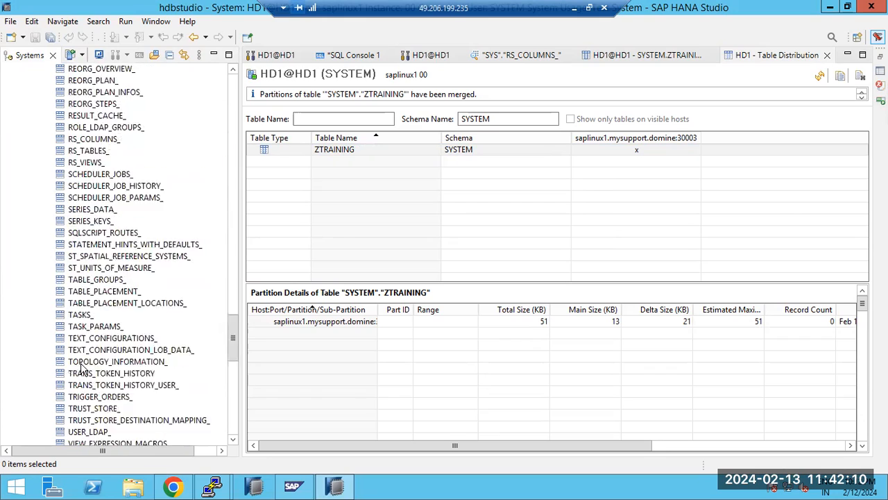
pyautogui.scroll(15, 88, 375)
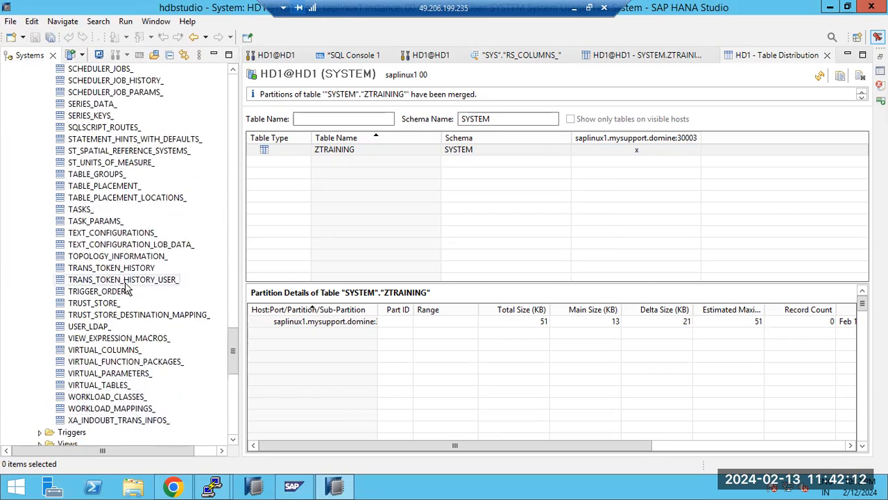
pyautogui.scroll(20, 127, 281)
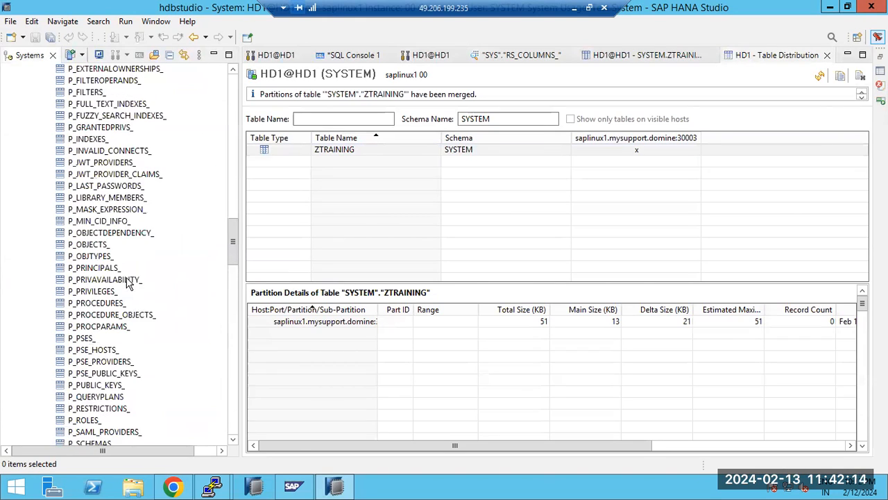
pyautogui.scroll(20, 127, 281)
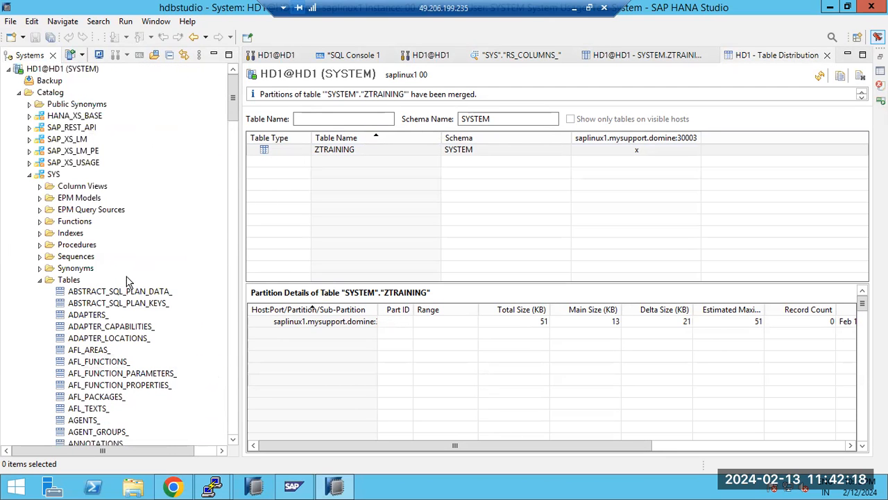
pyautogui.scroll(-2, 125, 281)
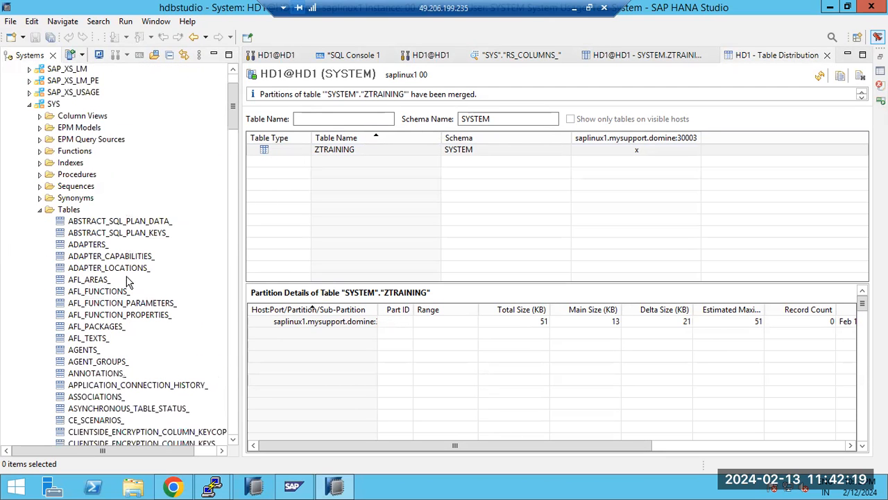
pyautogui.click(40, 209)
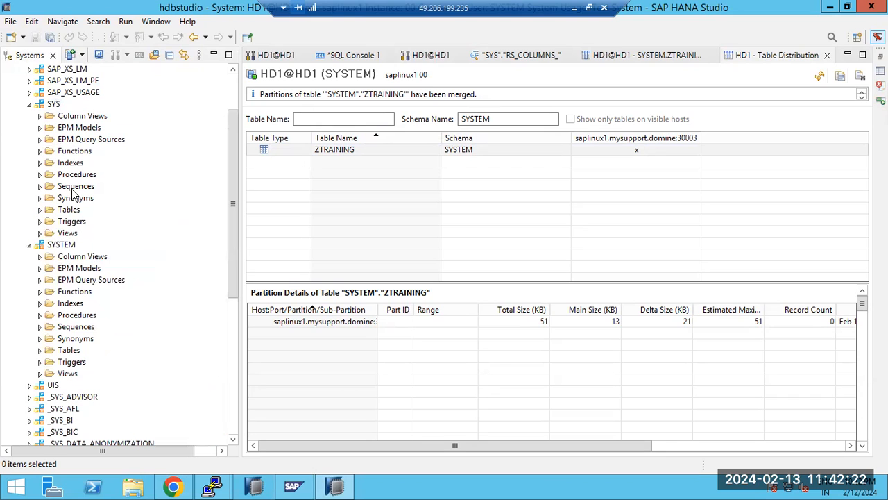
pyautogui.click(40, 351)
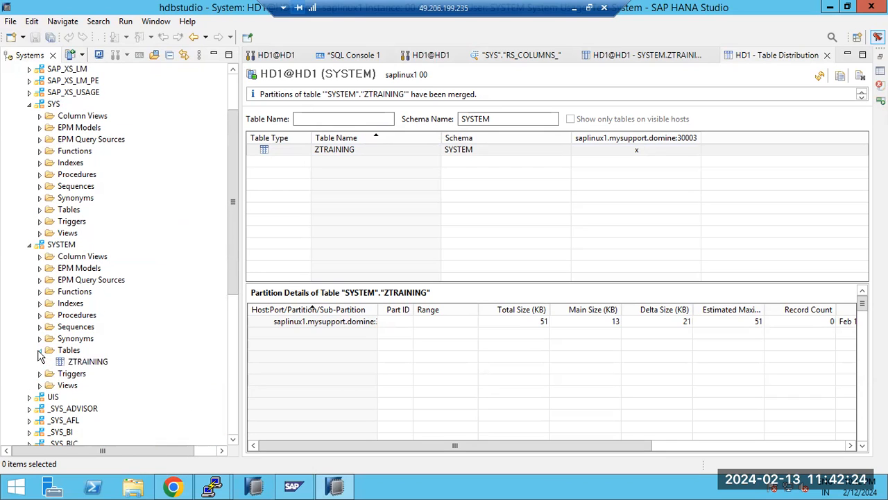
pyautogui.click(77, 363)
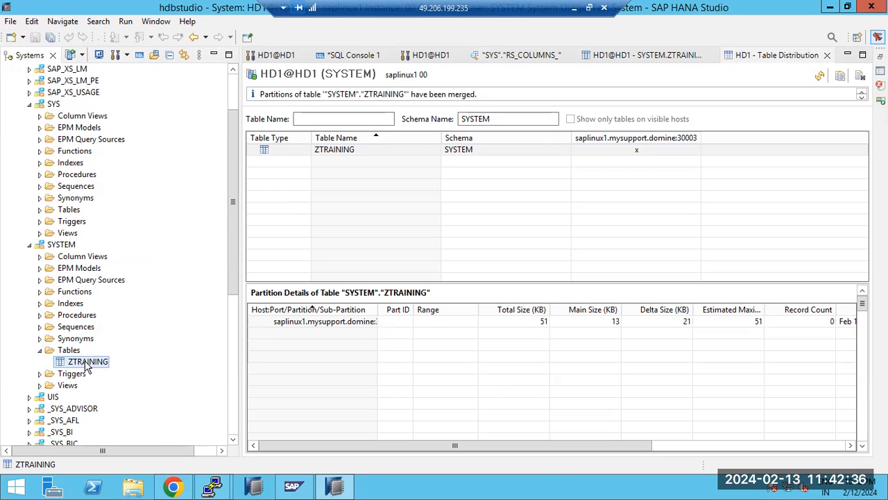
# Step: Create the column table SYSTEM.ZFOOD with a single FOODNAME VARCHAR(1) column
pyautogui.click(70, 350)
pyautogui.rightClick(71, 353)
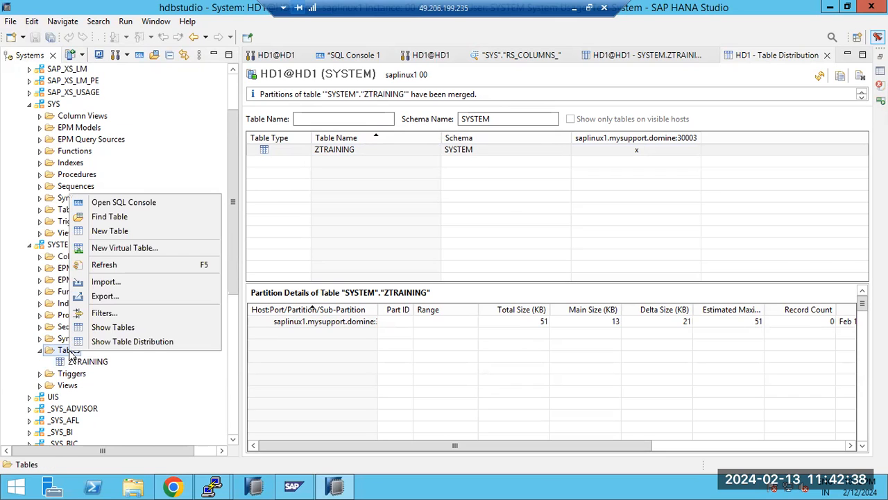
pyautogui.click(118, 231)
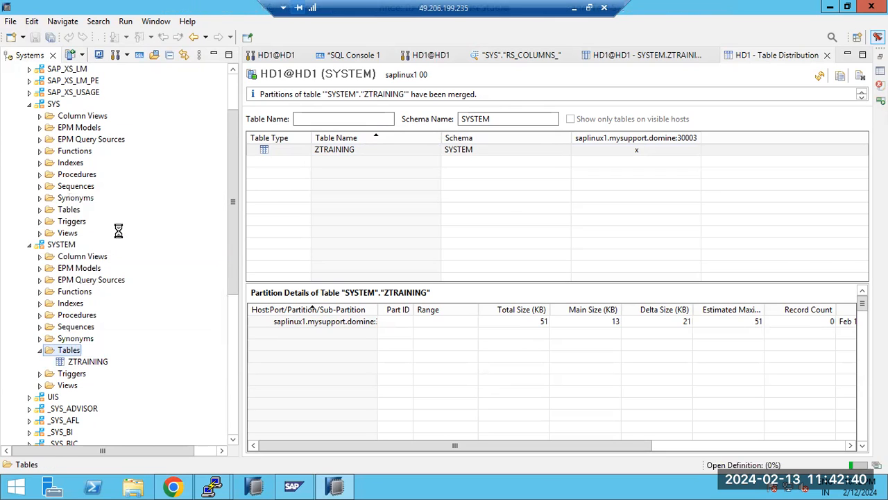
pyautogui.write('ZFOOD')
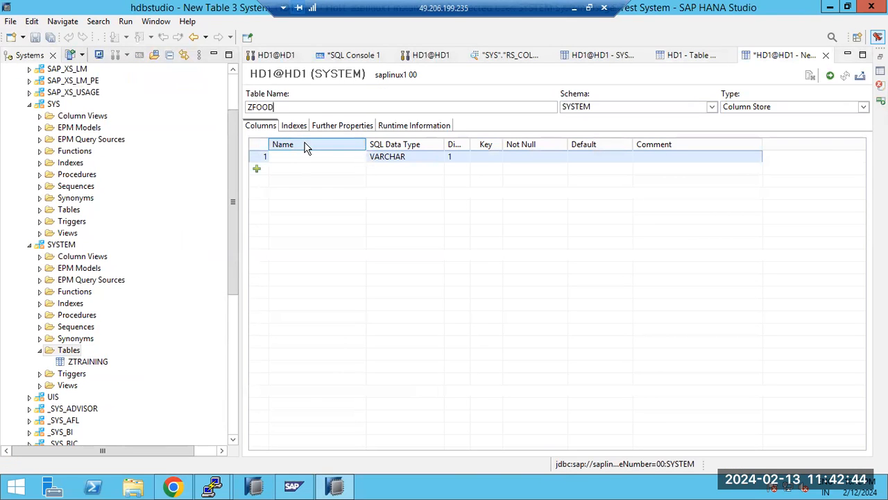
pyautogui.click(831, 76)
pyautogui.click(281, 177)
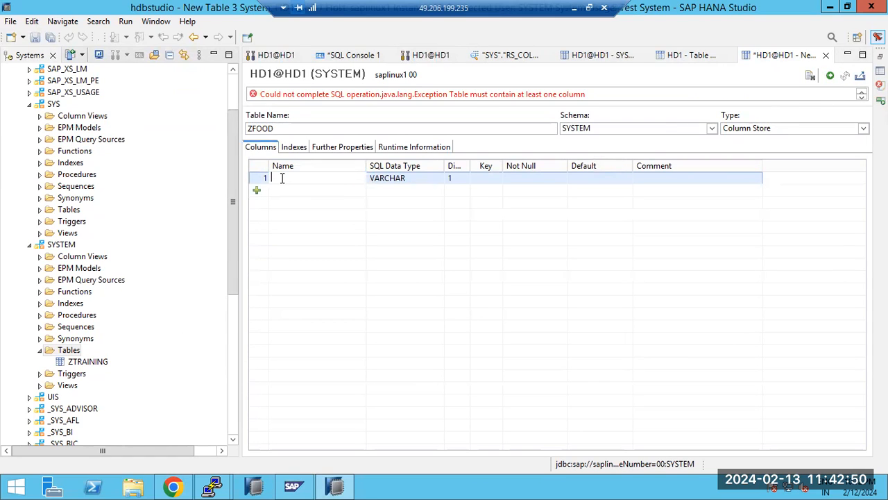
pyautogui.write('FOODNAME')
pyautogui.click(830, 75)
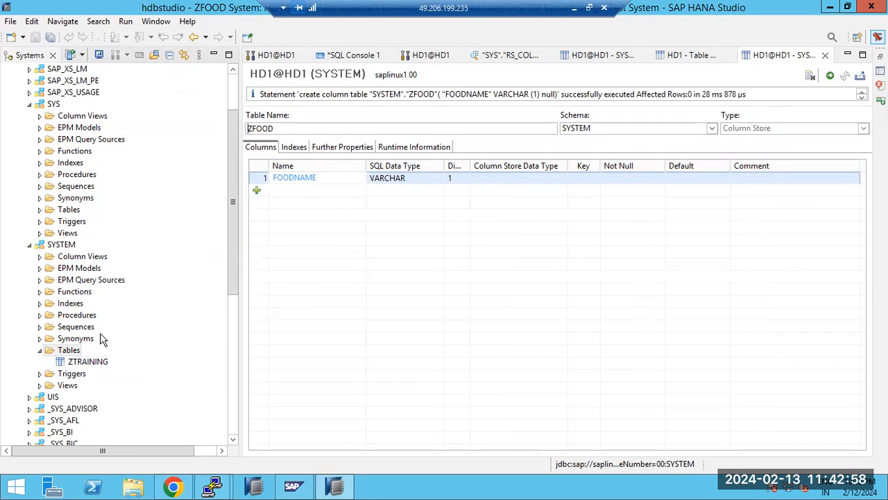
pyautogui.rightClick(77, 351)
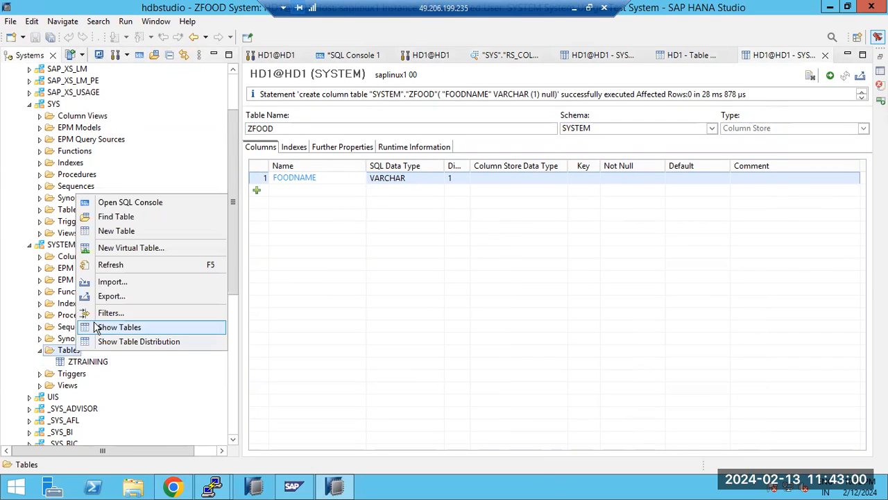
pyautogui.click(111, 265)
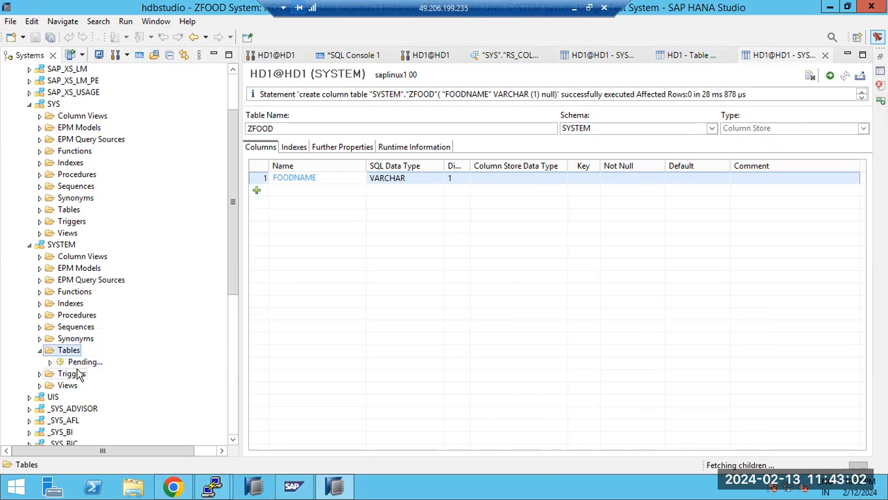
pyautogui.click(78, 364)
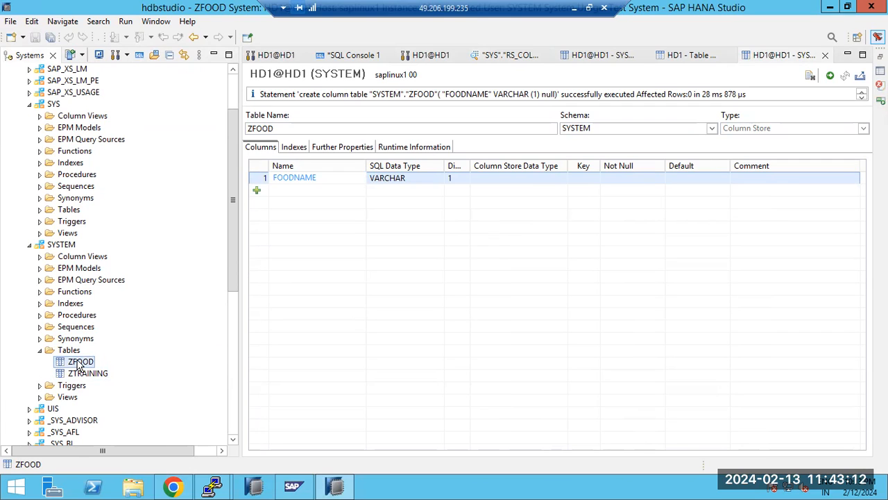
pyautogui.rightClick(79, 364)
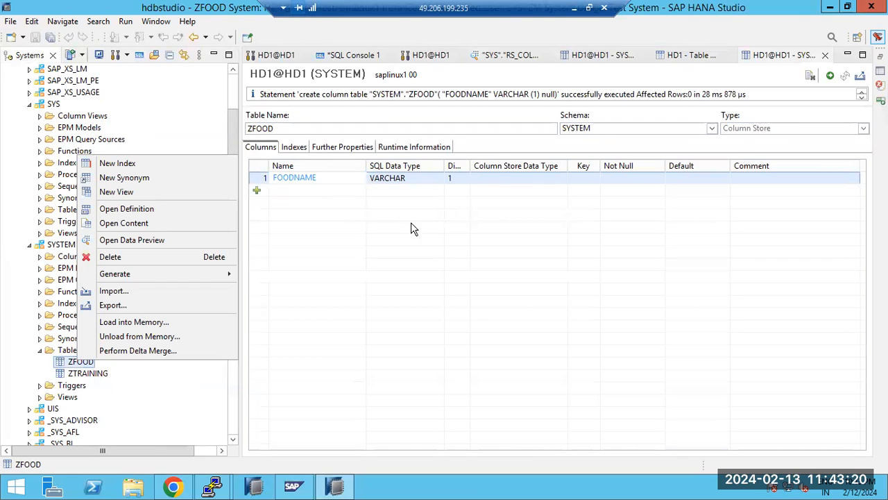
pyautogui.rightClick(81, 364)
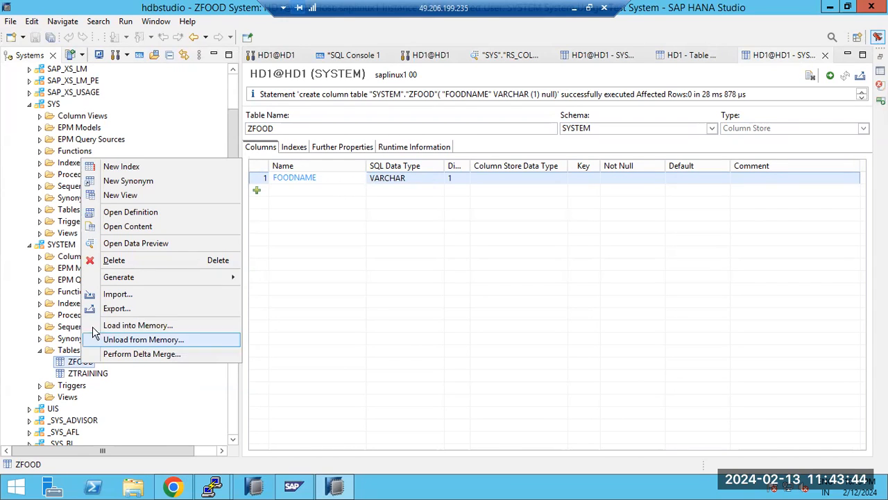
pyautogui.click(69, 351)
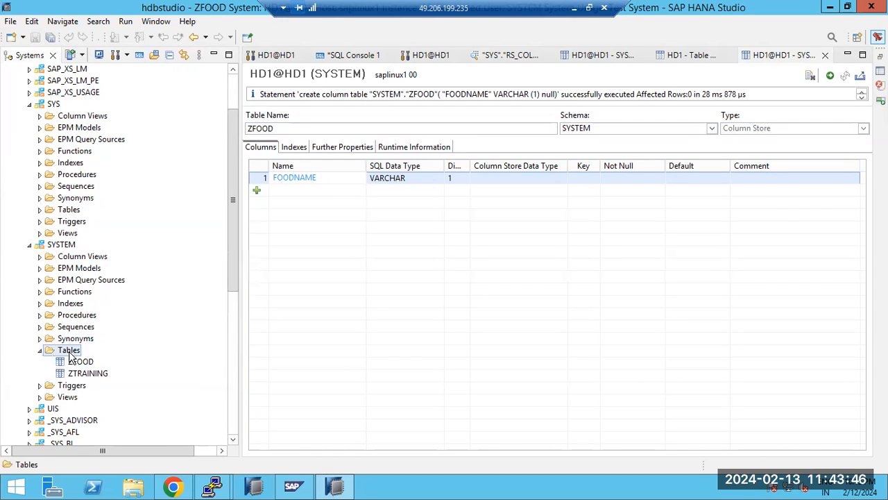
pyautogui.rightClick(69, 351)
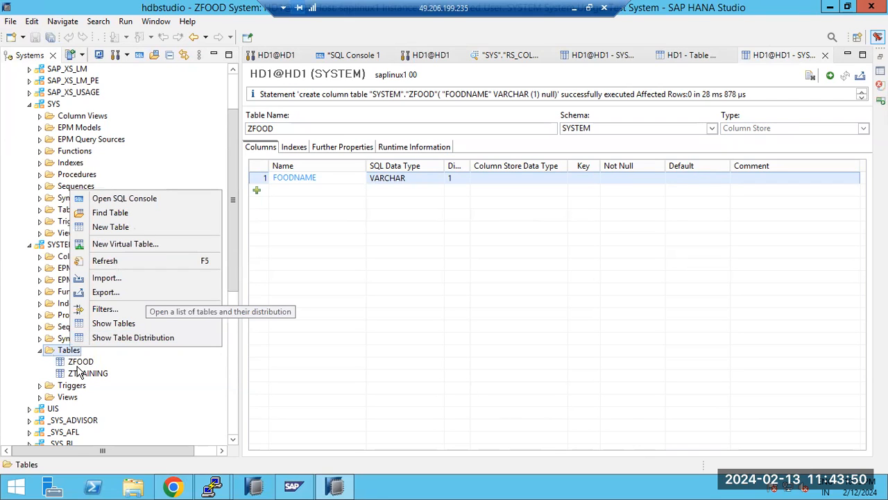
pyautogui.click(79, 367)
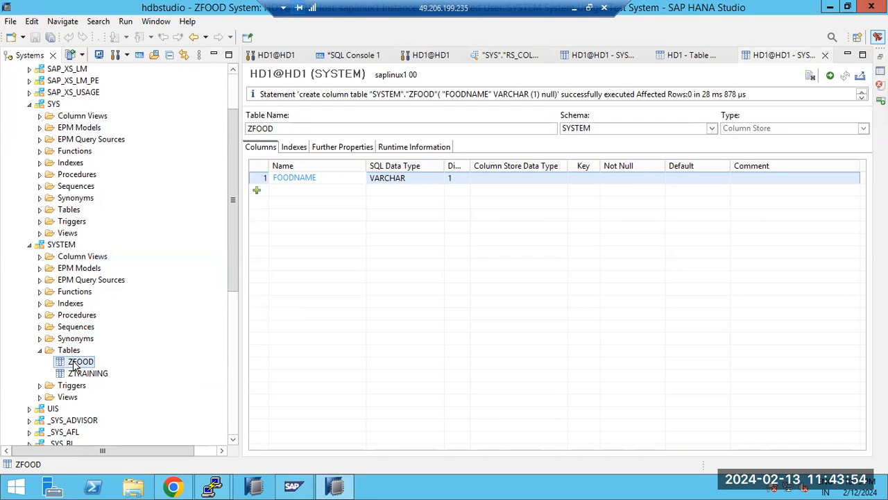
pyautogui.rightClick(74, 363)
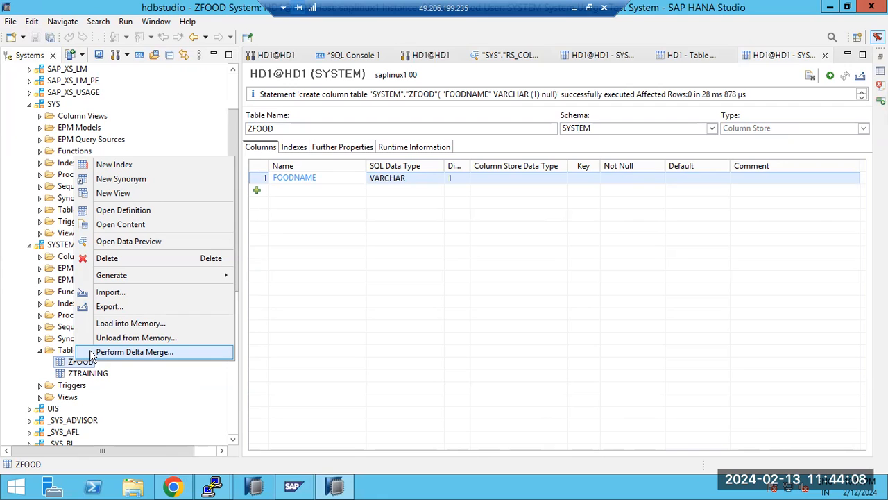
pyautogui.click(61, 353)
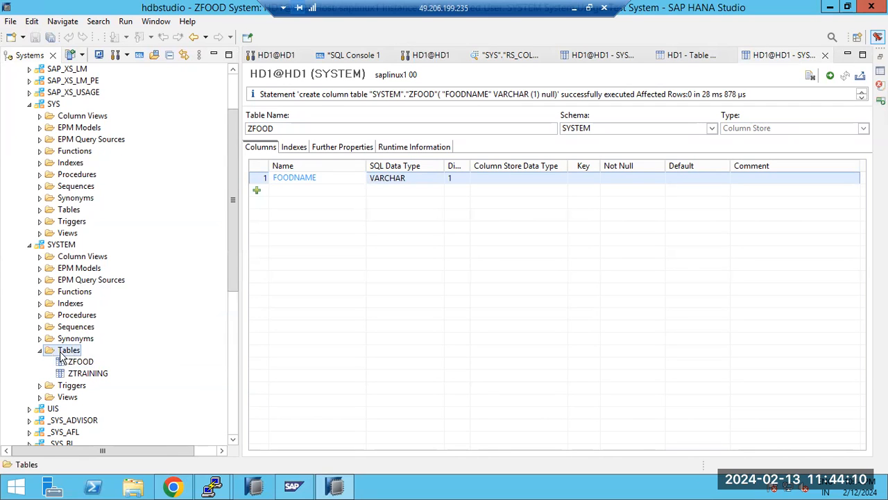
pyautogui.rightClick(61, 353)
# Step: Show the SYSTEM table distribution, select ZFOOD and launch Partition Table for it
pyautogui.click(78, 343)
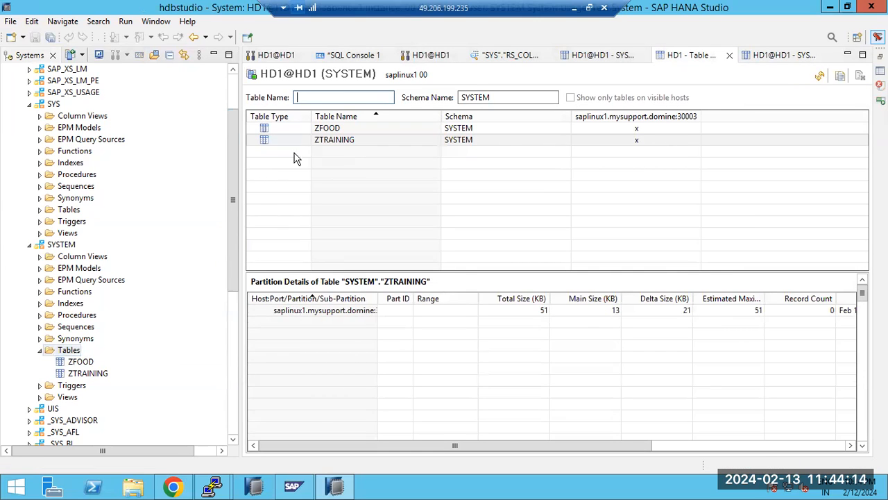
pyautogui.click(320, 130)
pyautogui.rightClick(322, 133)
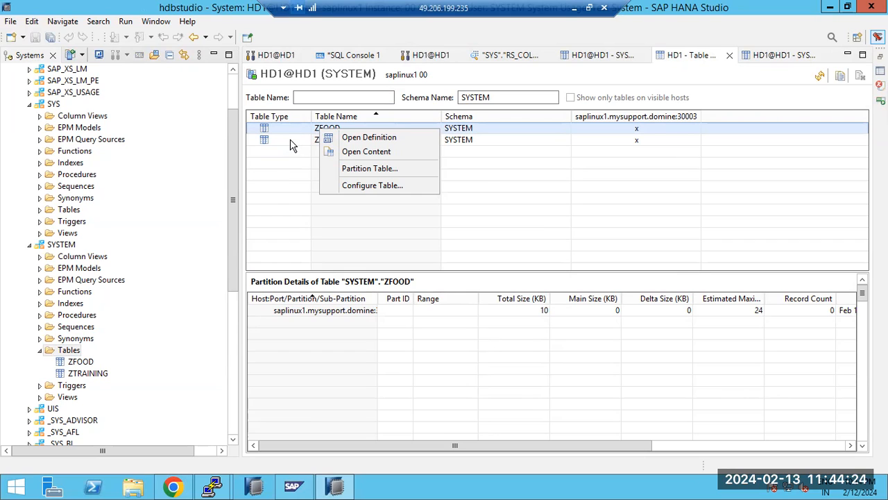
pyautogui.click(294, 132)
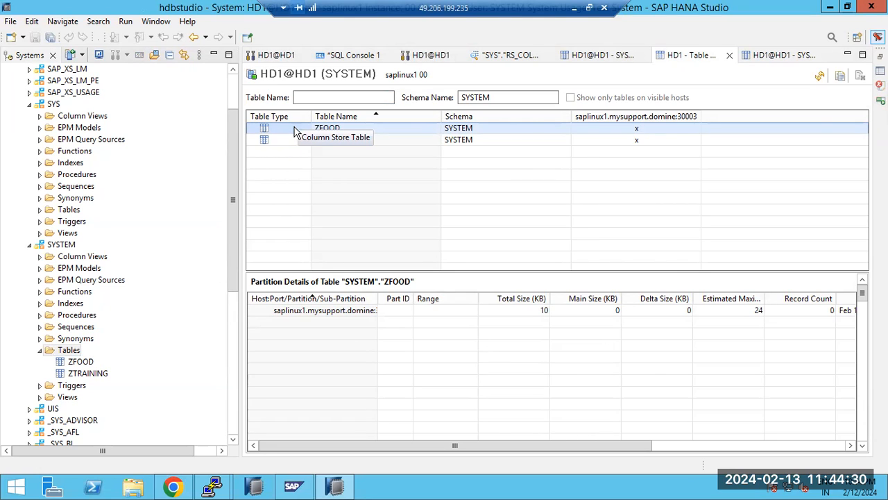
pyautogui.rightClick(294, 129)
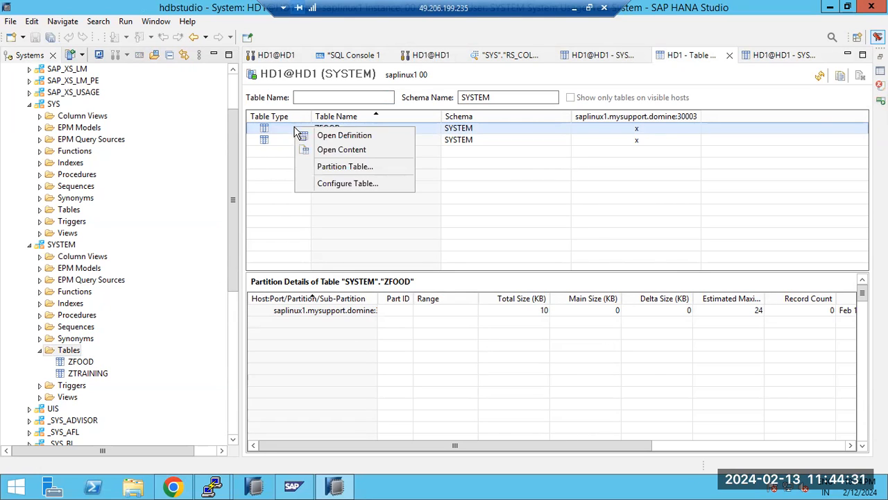
pyautogui.click(325, 169)
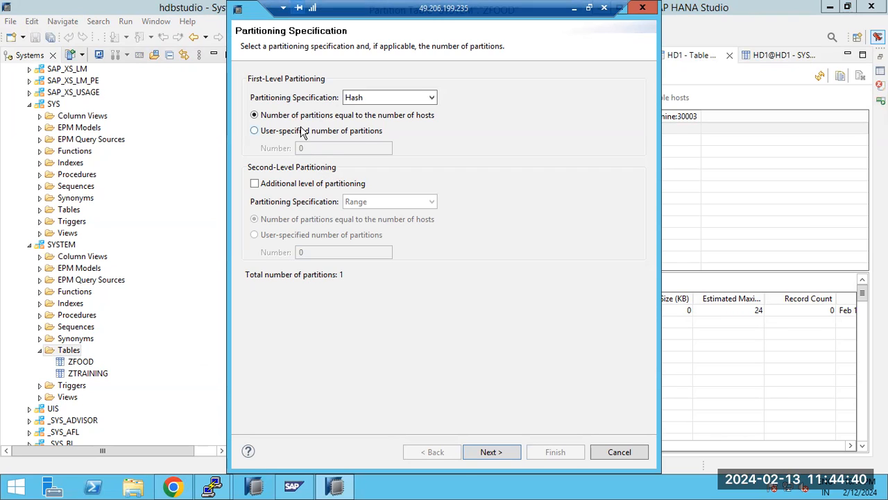
# Step: Hash-partition ZFOOD on FOODNAME into a user-specified 4 partitions
pyautogui.click(303, 132)
pyautogui.doubleClick(303, 148)
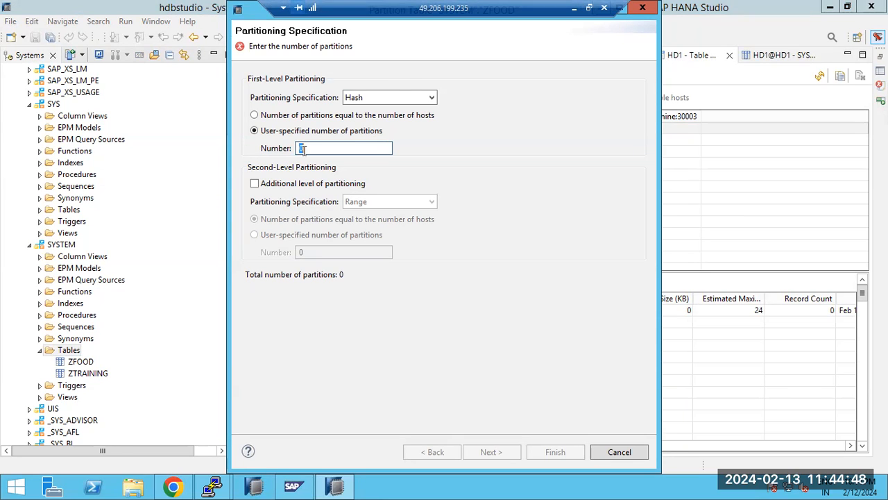
pyautogui.write('4')
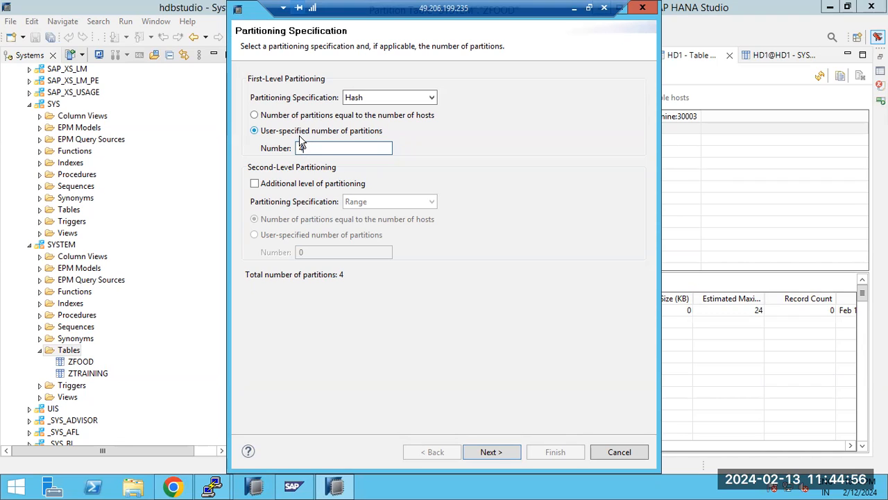
pyautogui.click(499, 454)
pyautogui.click(266, 120)
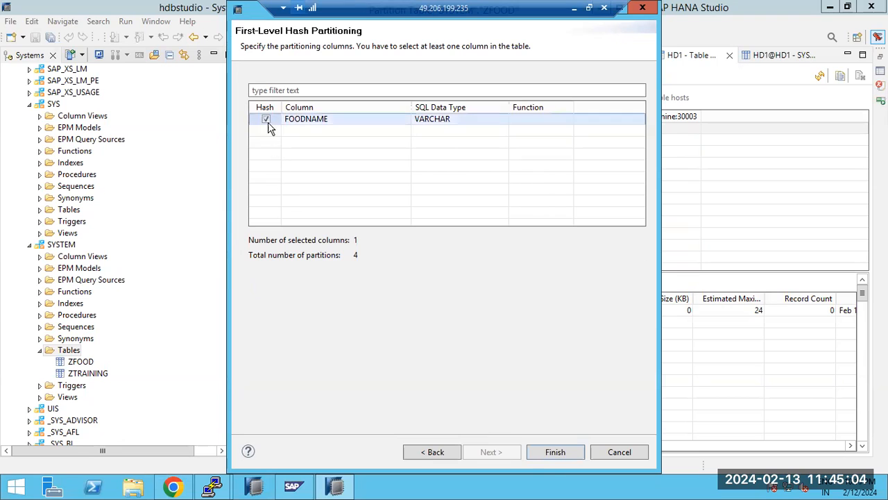
pyautogui.click(555, 452)
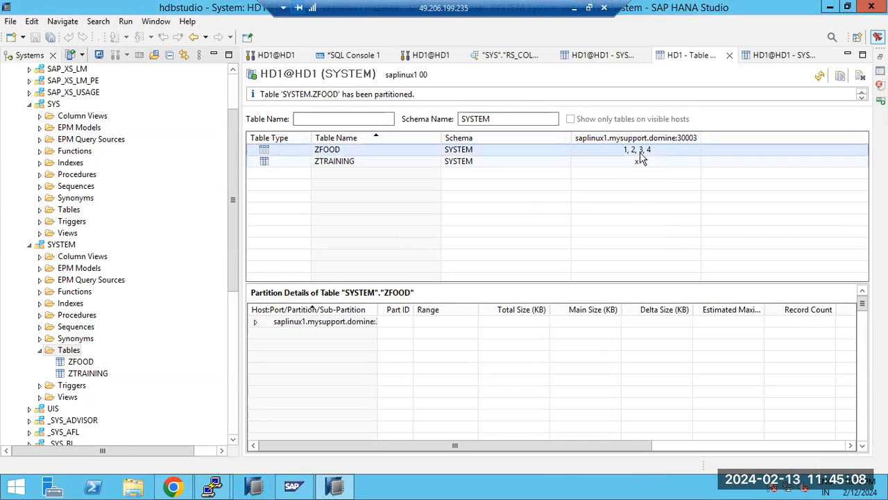
# Step: Expand the host row in ZFOOD's partition details to list its partitions
pyautogui.click(255, 323)
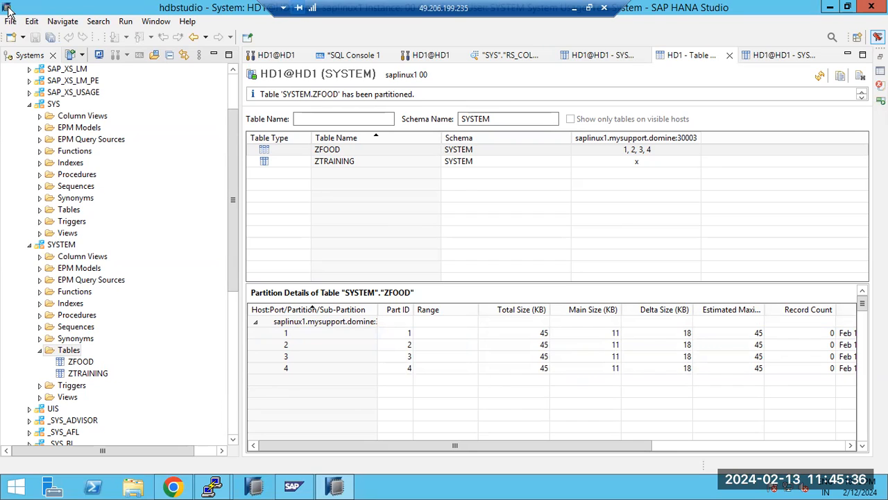
pyautogui.click(72, 363)
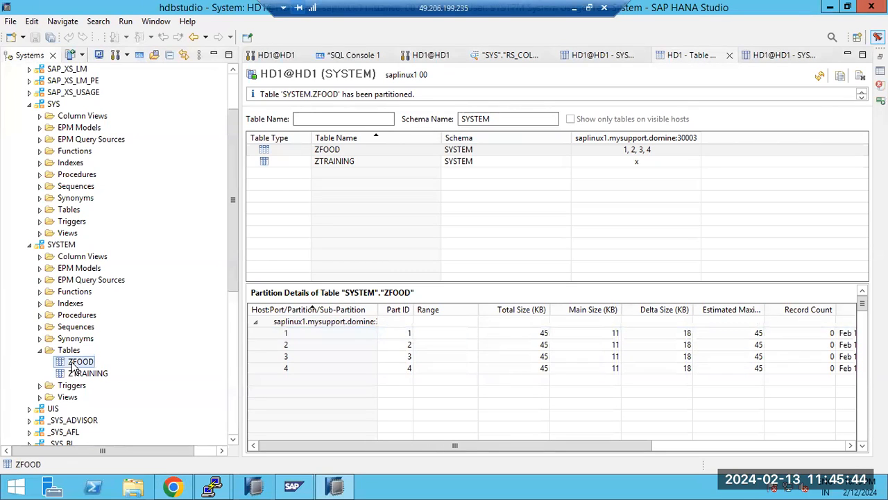
pyautogui.rightClick(73, 366)
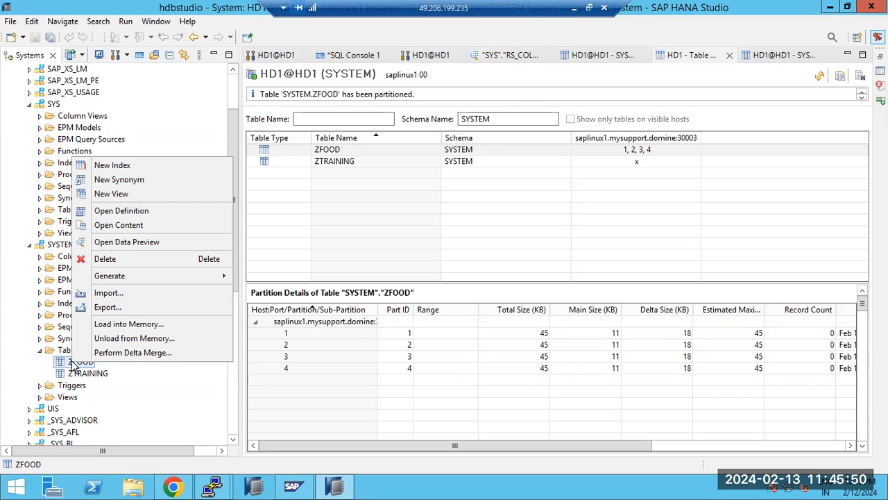
pyautogui.click(714, 468)
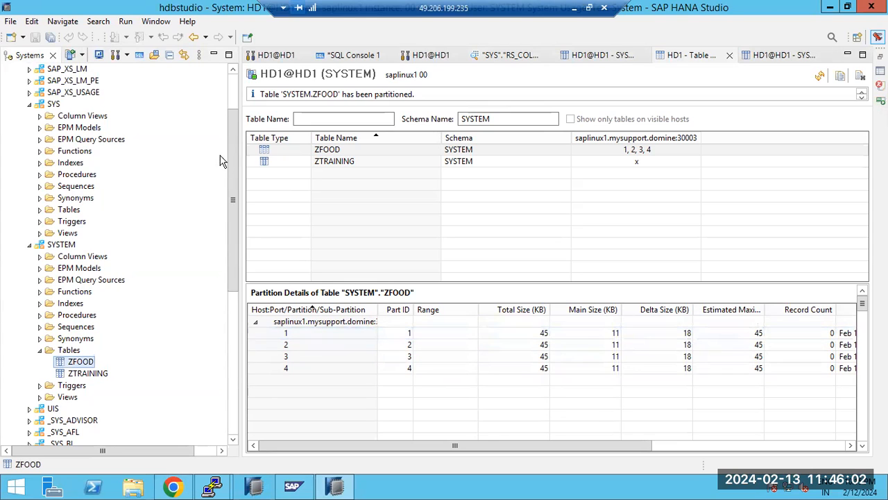
# Step: Inspect partitions 2, 3, 4 and 1, each 45 KB total with 0 records
pyautogui.click(359, 349)
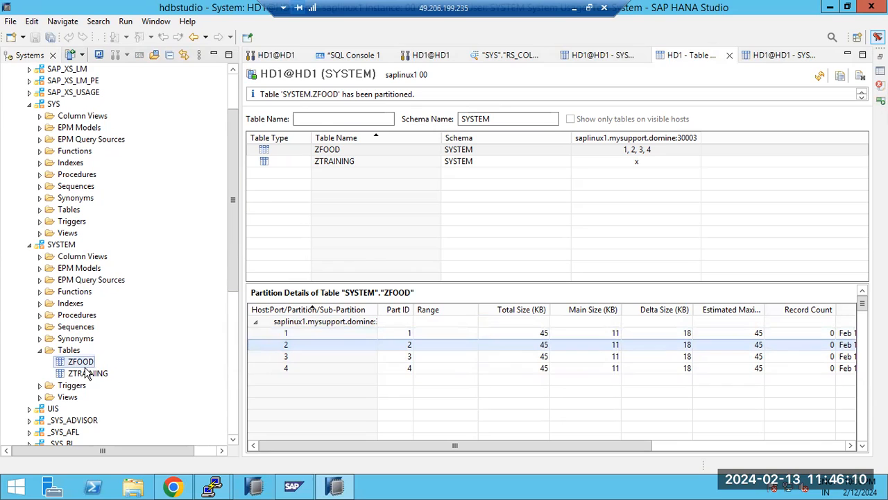
pyautogui.click(359, 356)
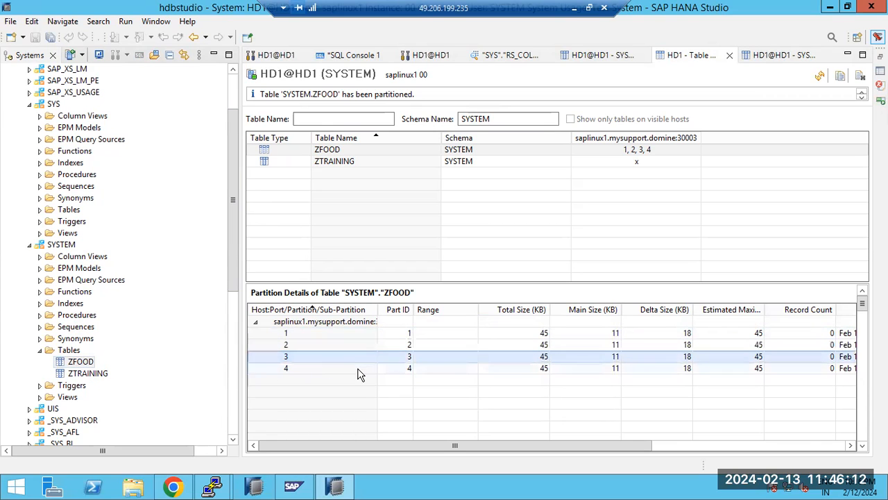
pyautogui.click(358, 369)
pyautogui.click(353, 336)
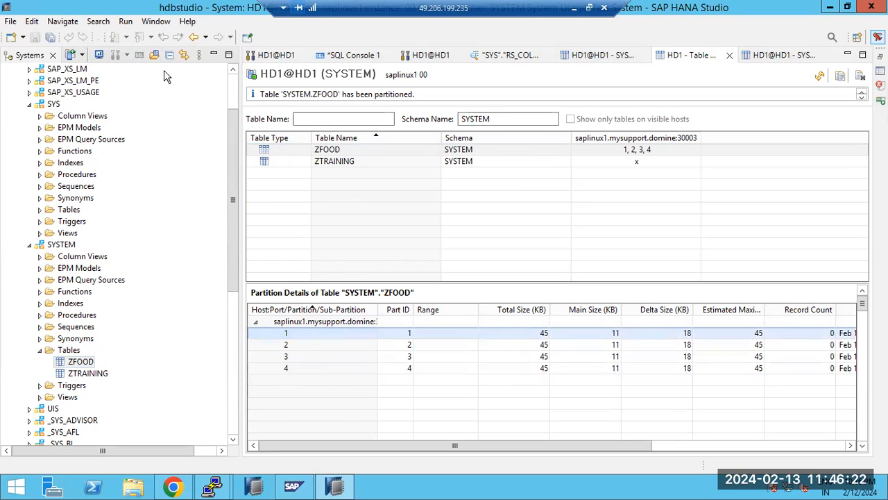
# Step: Run Merge Partitions on the ZFOOD row and confirm with OK
pyautogui.rightClick(329, 155)
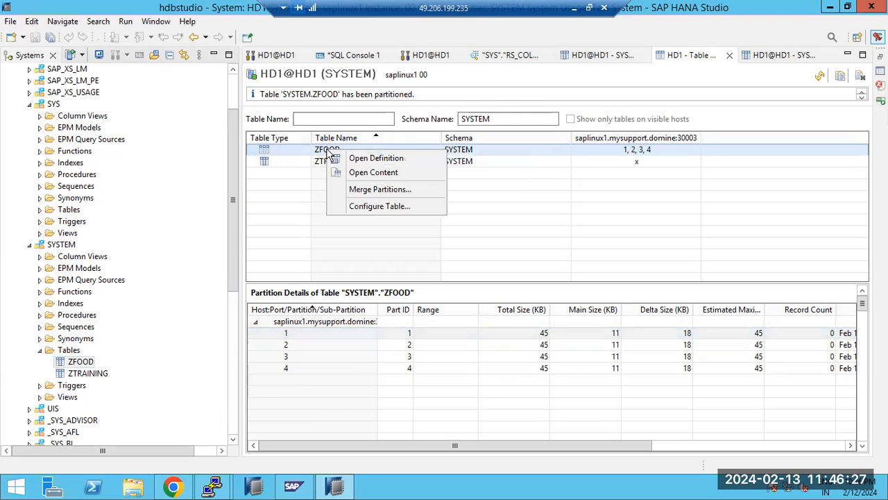
pyautogui.click(354, 189)
pyautogui.click(511, 251)
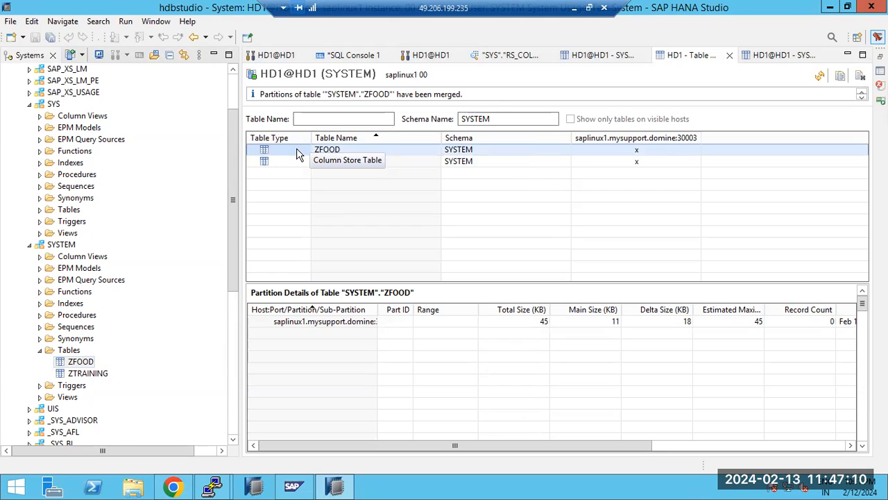
# Step: Select ZFOOD and ZTRAINING in the tree, then return to the Table Distribution editor
pyautogui.click(79, 365)
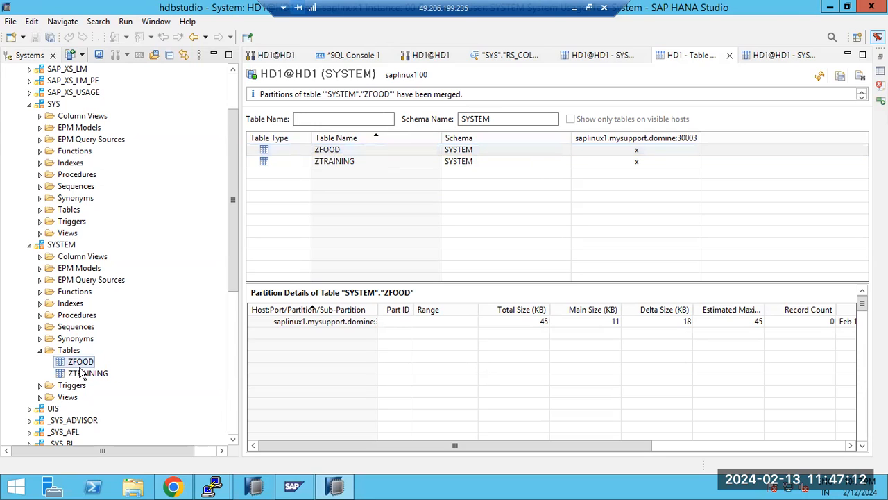
pyautogui.click(84, 374)
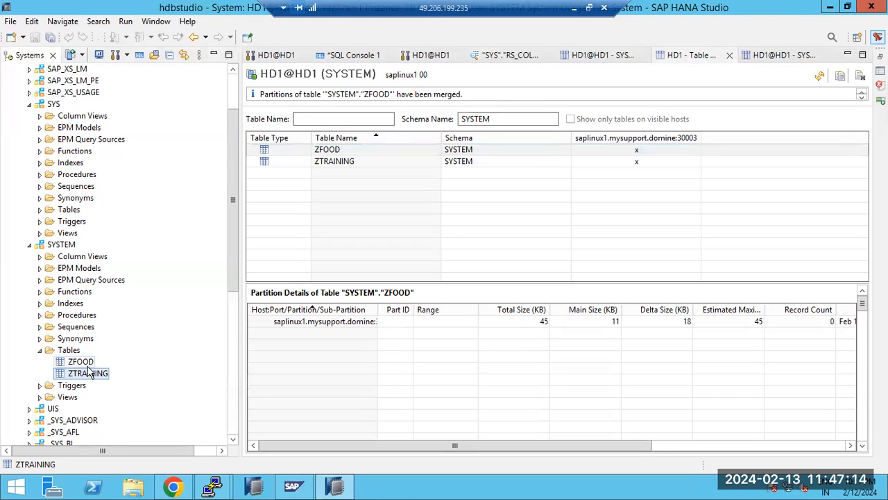
pyautogui.click(87, 364)
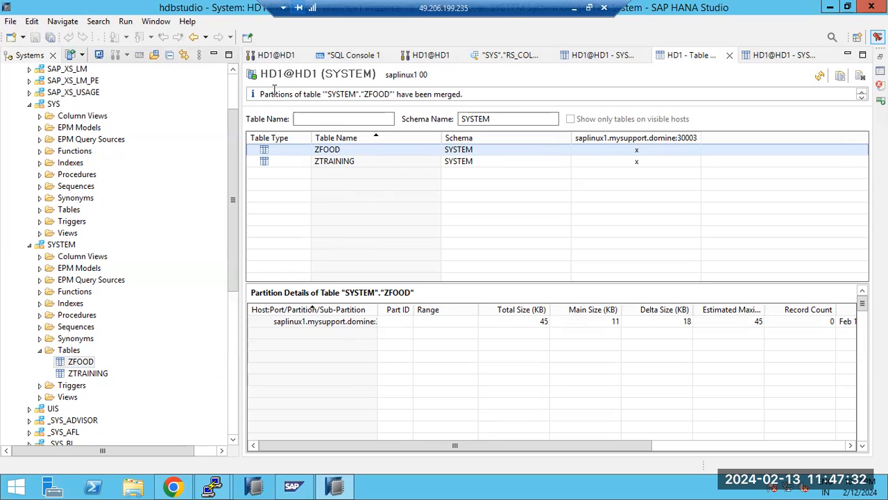
pyautogui.click(276, 54)
pyautogui.click(753, 55)
pyautogui.click(693, 56)
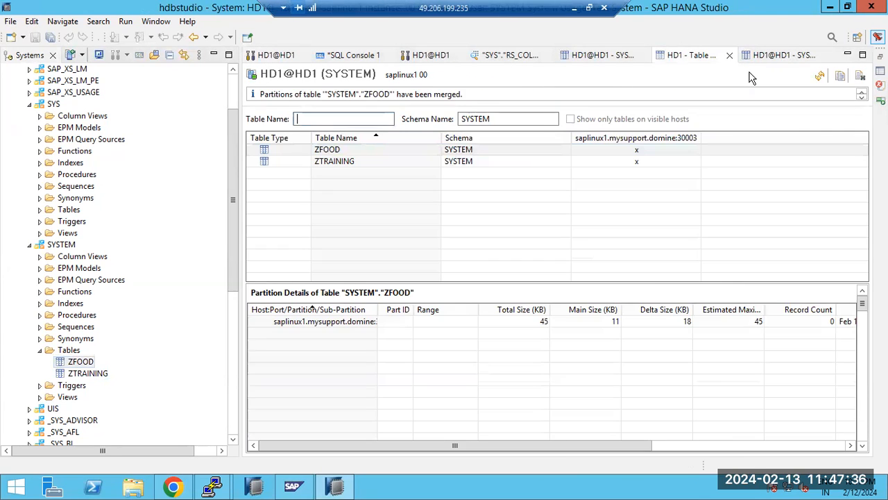
# Step: Compare ZFOOD's and ZTRAINING's partition details, ending on ZTRAINING's single 51 KB entry
pyautogui.click(349, 163)
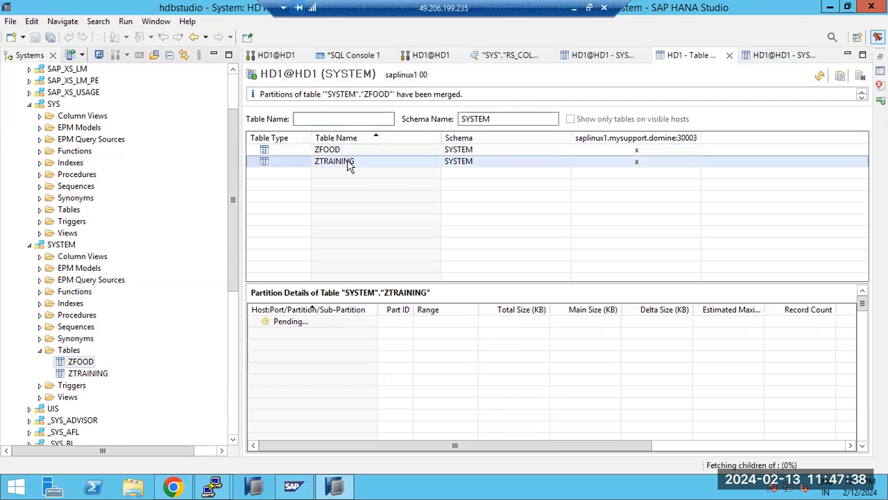
pyautogui.click(349, 151)
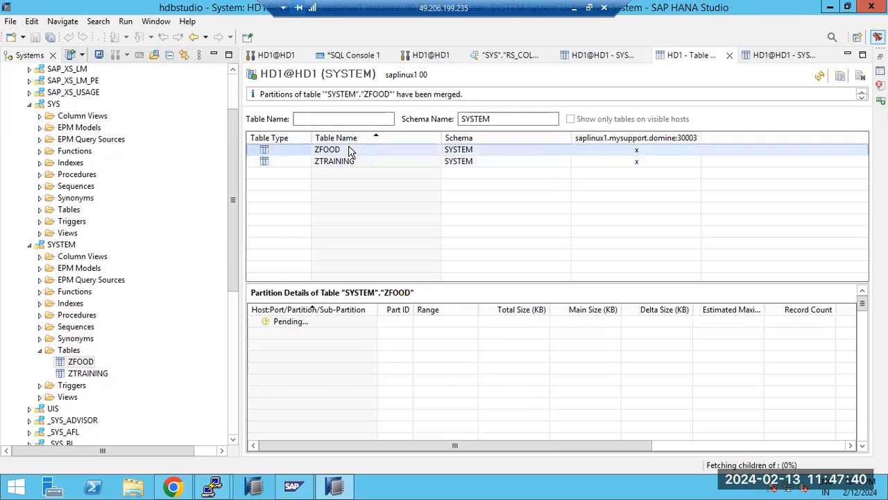
pyautogui.click(340, 164)
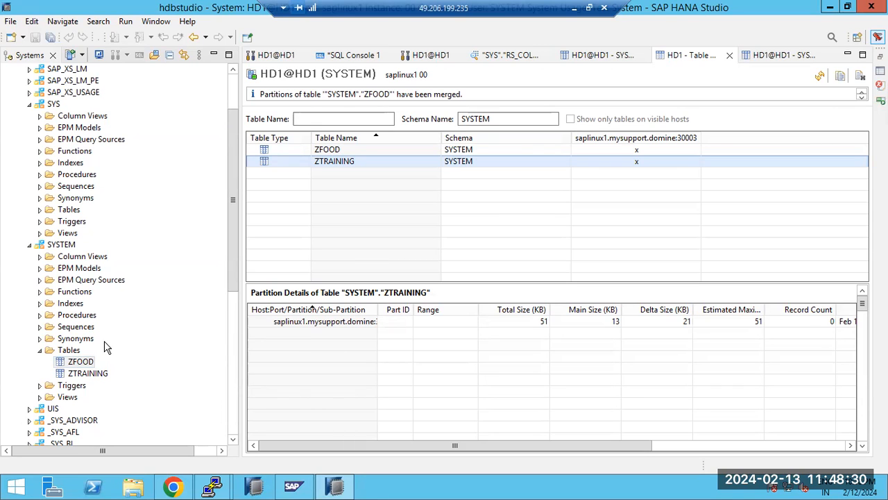
# Step: Collapse the SYSTEM Tables folder and the SYS and SYSTEM schemas in the catalog tree
pyautogui.click(40, 350)
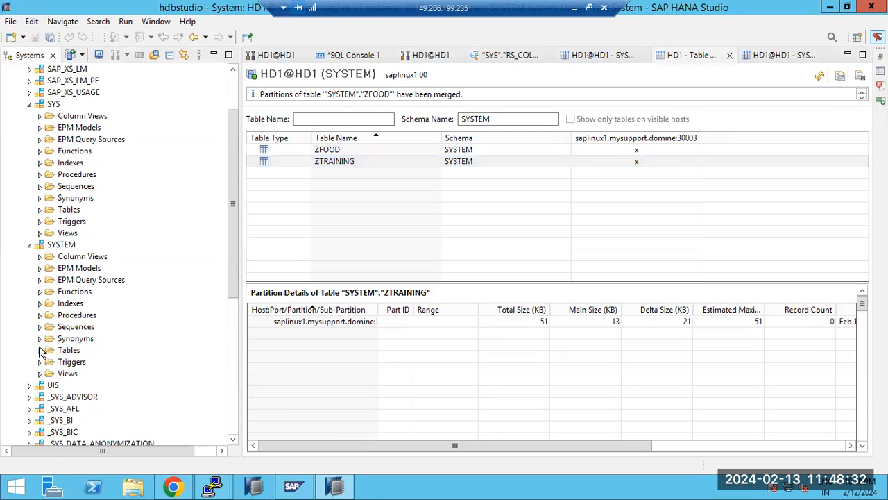
pyautogui.scroll(2, 43, 300)
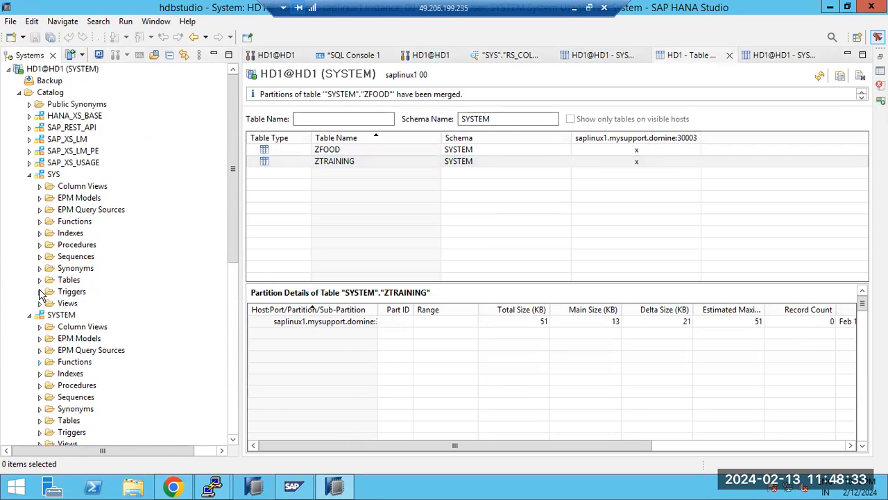
pyautogui.click(30, 175)
pyautogui.click(30, 186)
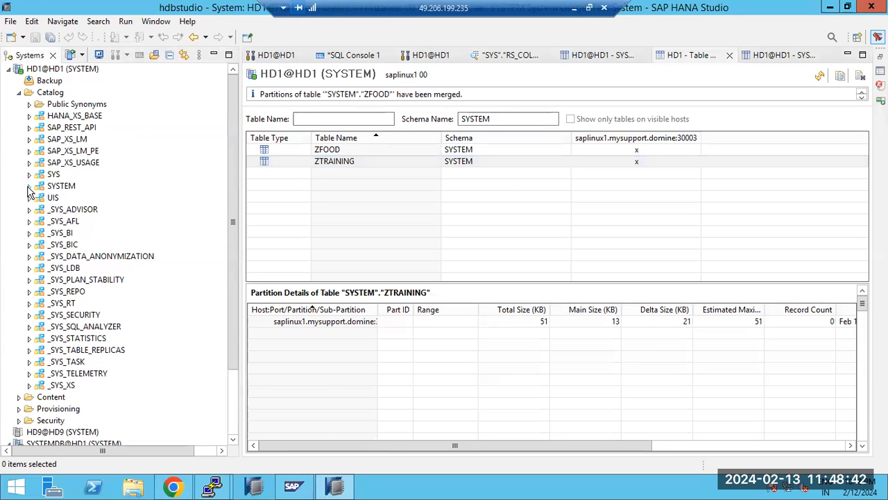
pyautogui.scroll(-2, 53, 321)
pyautogui.scroll(-1, 43, 357)
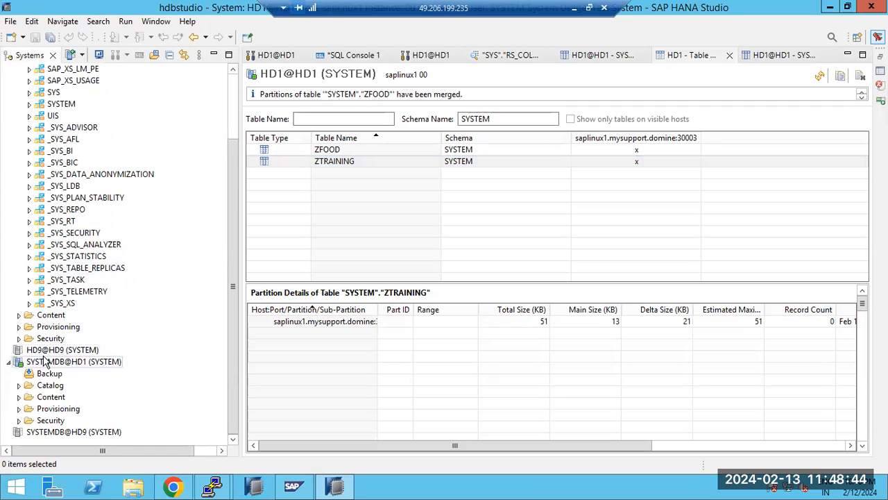
pyautogui.scroll(2, 69, 260)
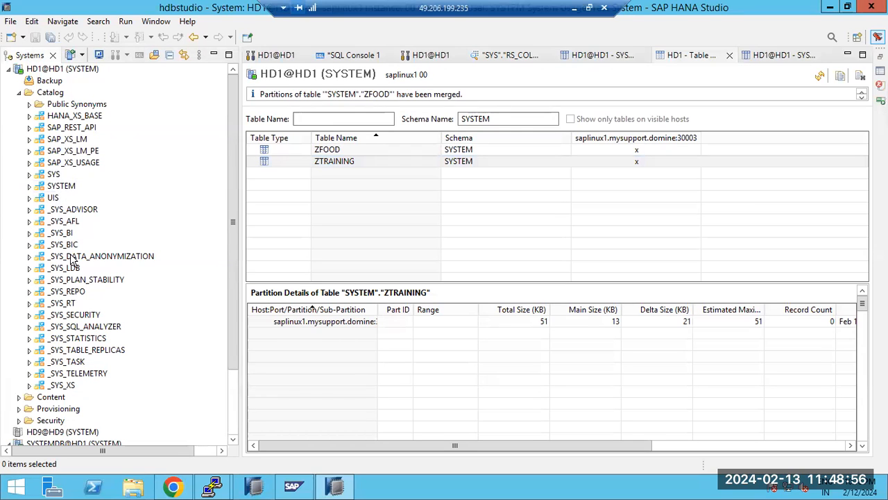
pyautogui.scroll(-2, 52, 354)
pyautogui.scroll(2, 89, 278)
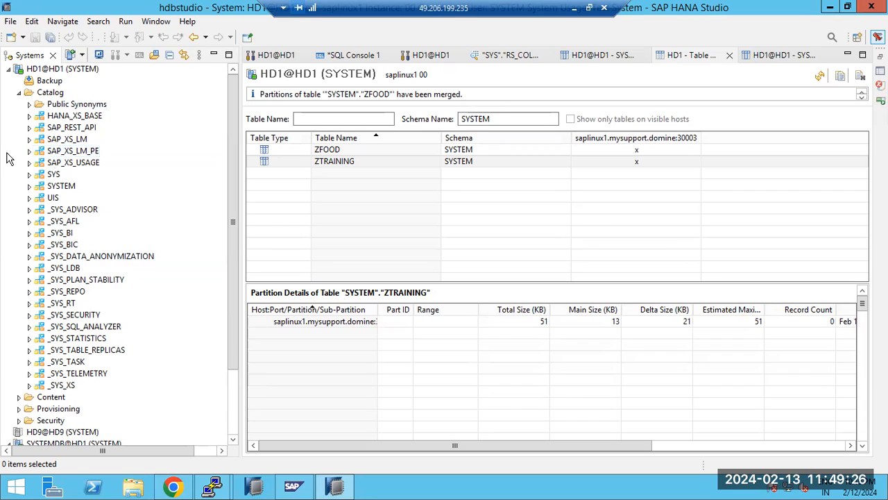
# Step: View ZFOOD then ZTRAINING partition details, then minimize the remote session to reveal Paint
pyautogui.click(304, 152)
pyautogui.click(303, 162)
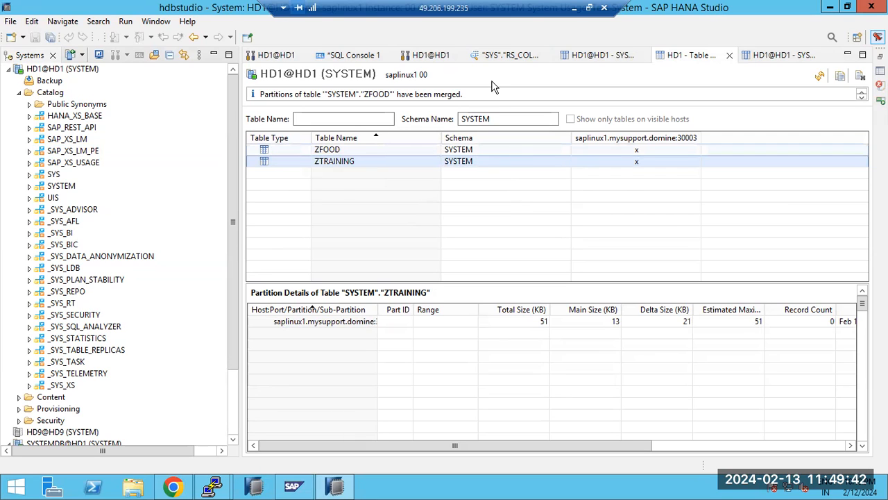
pyautogui.click(572, 10)
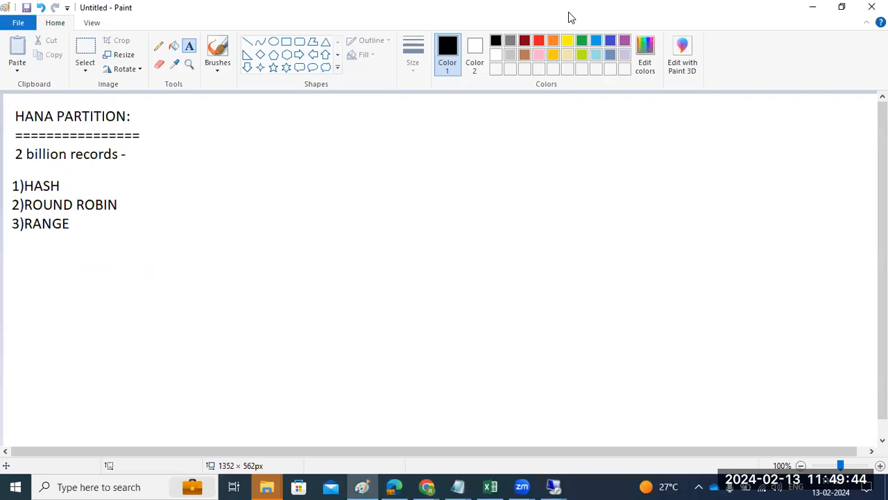
# Step: Draw a large rectangle on the right side of the Paint canvas
pyautogui.click(493, 106)
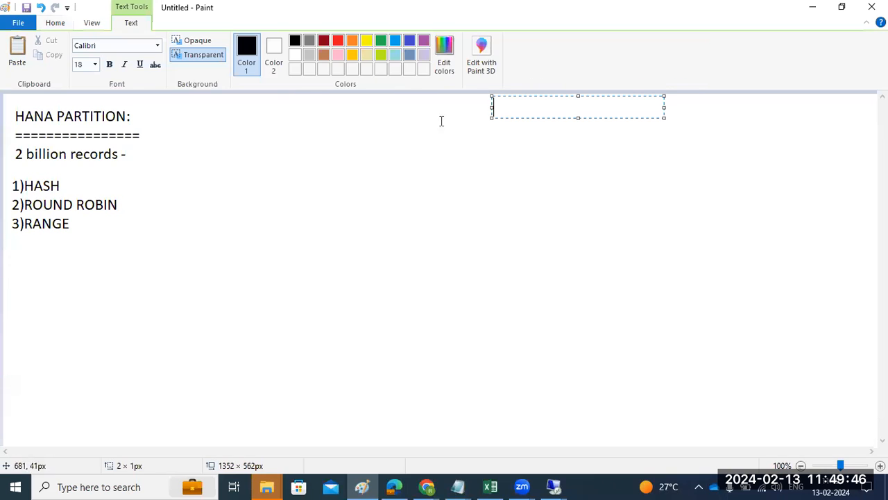
pyautogui.click(57, 26)
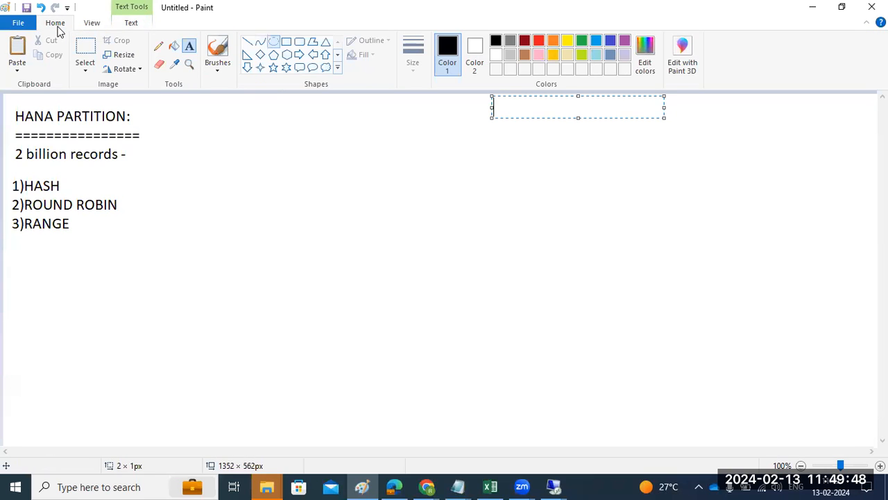
pyautogui.click(274, 41)
pyautogui.click(286, 42)
pyautogui.moveTo(489, 103); pyautogui.dragTo(785, 264)
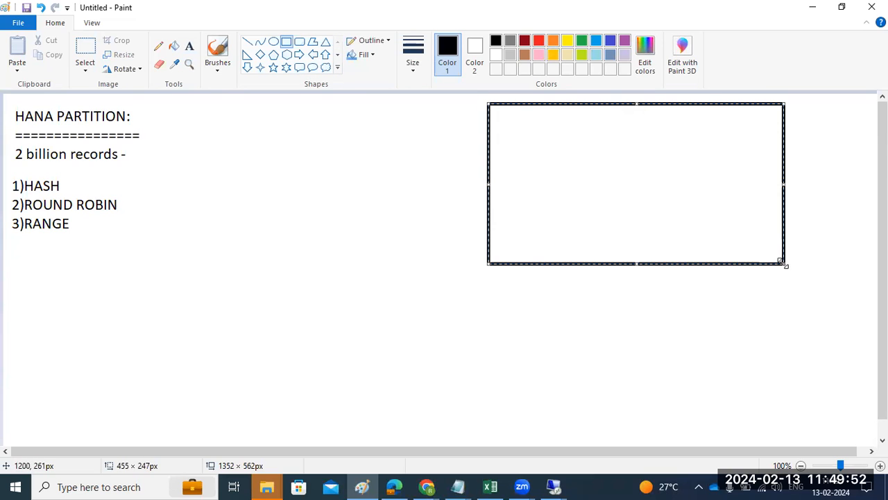
pyautogui.click(349, 143)
# Step: Add five short record bars inside the large rectangle
pyautogui.moveTo(555, 146); pyautogui.dragTo(595, 150)
pyautogui.moveTo(572, 182); pyautogui.dragTo(609, 188)
pyautogui.moveTo(591, 216); pyautogui.dragTo(636, 221)
pyautogui.moveTo(665, 152); pyautogui.dragTo(691, 156)
pyautogui.moveTo(691, 191); pyautogui.dragTo(712, 196)
pyautogui.click(736, 174)
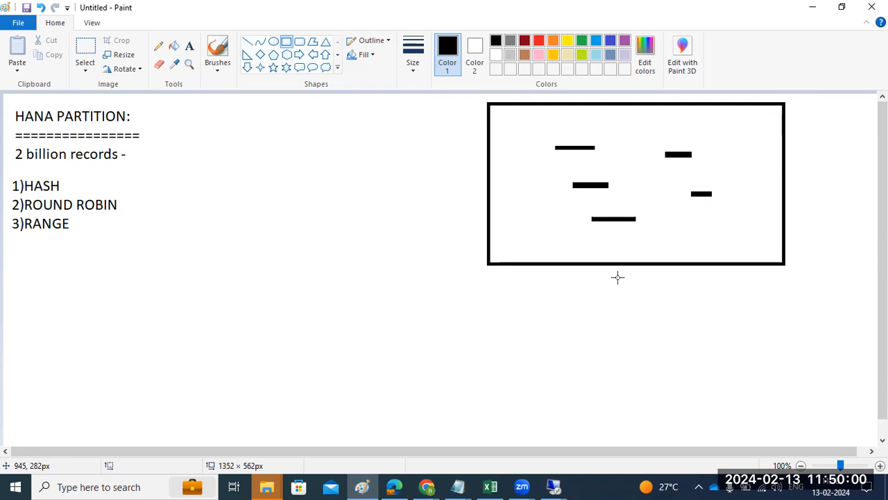
# Step: Draw a narrow connector, a wide lower box, and an arrow line down into it
pyautogui.moveTo(637, 264); pyautogui.dragTo(617, 318)
pyautogui.moveTo(502, 338); pyautogui.dragTo(769, 431)
pyautogui.click(247, 41)
pyautogui.moveTo(625, 265)
pyautogui.mouseDown()
pyautogui.moveTo(633, 383)
pyautogui.moveTo(640, 371)
pyautogui.moveTo(633, 381)
pyautogui.mouseUp()
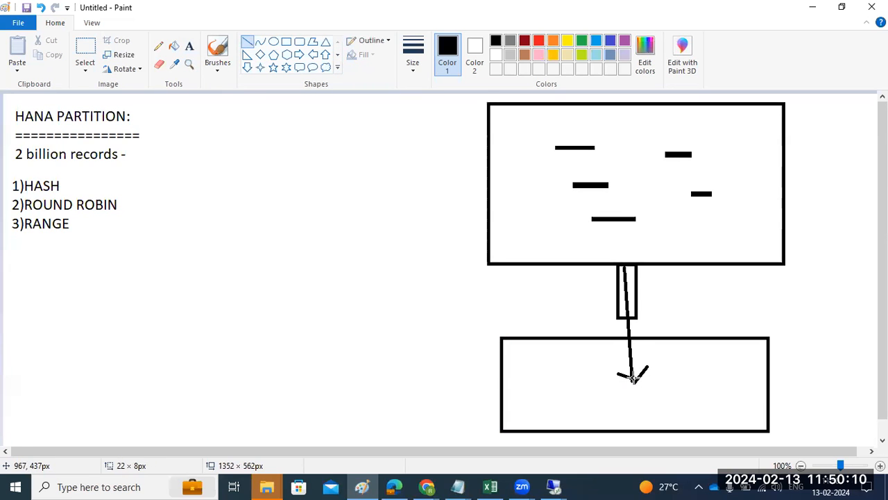
# Step: Label the lower box 'DB table'
pyautogui.click(189, 46)
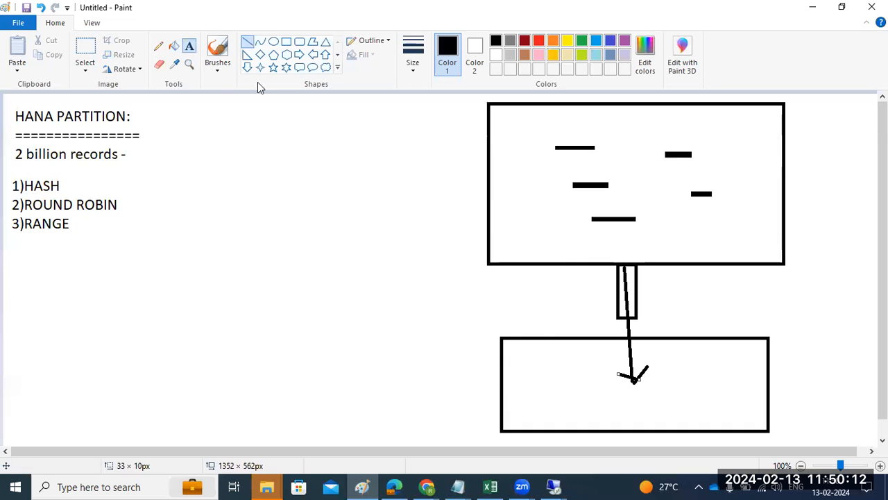
pyautogui.click(554, 372)
pyautogui.write('DB t')
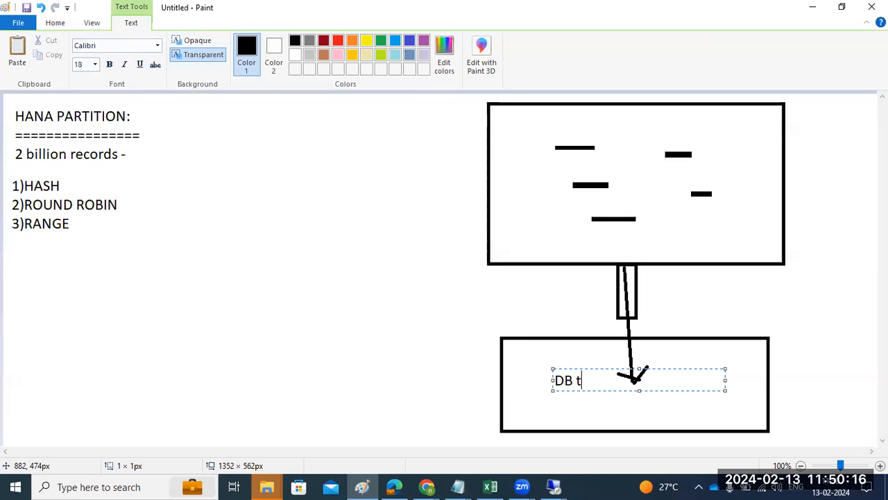
pyautogui.write('able')
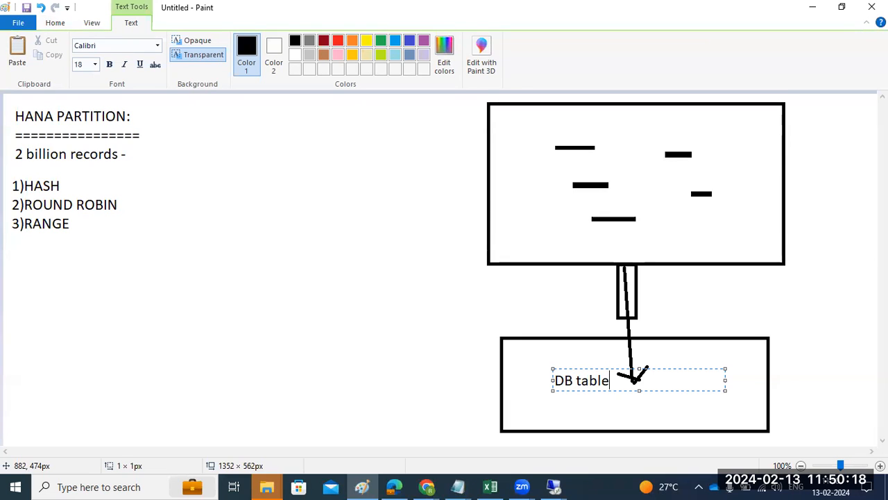
pyautogui.click(583, 401)
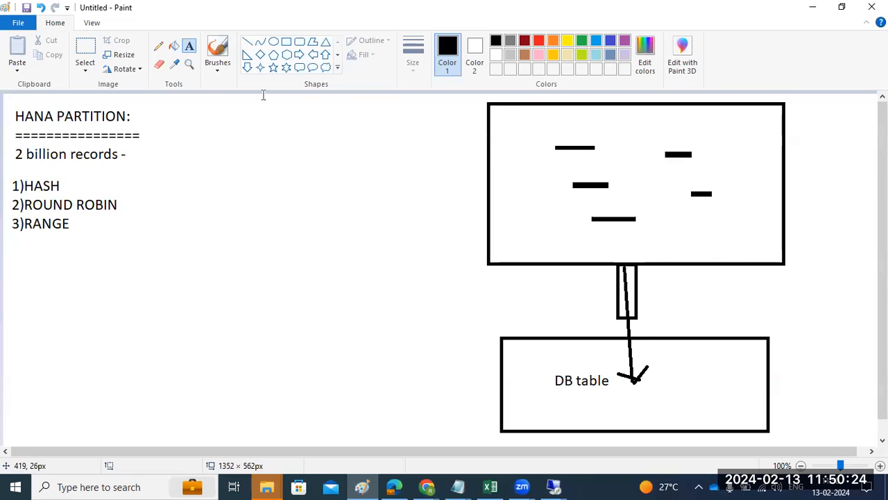
# Step: Draw three circles stacked to the left of the large box
pyautogui.click(273, 42)
pyautogui.moveTo(236, 118); pyautogui.dragTo(267, 143)
pyautogui.moveTo(256, 194); pyautogui.dragTo(277, 214)
pyautogui.moveTo(277, 277); pyautogui.dragTo(304, 304)
# Step: Connect the three circles and a dot to the large box with straight lines
pyautogui.click(247, 42)
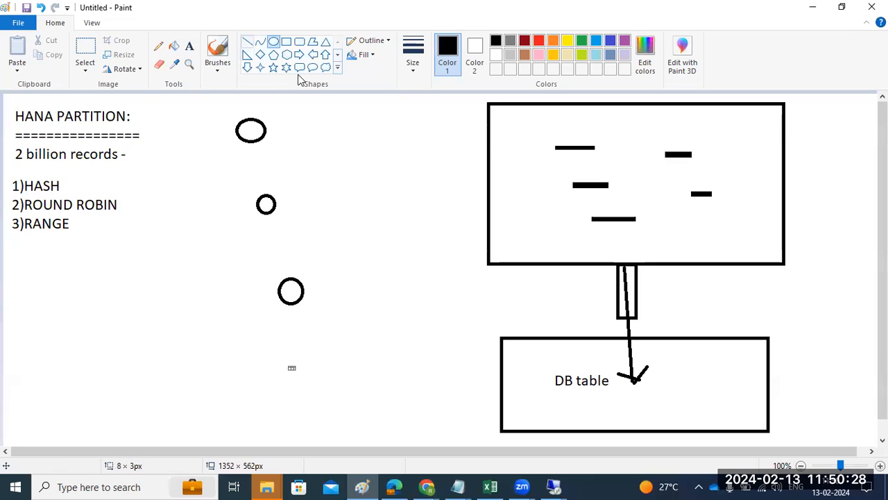
pyautogui.moveTo(267, 130); pyautogui.dragTo(541, 136)
pyautogui.moveTo(294, 197); pyautogui.dragTo(525, 160)
pyautogui.moveTo(309, 279); pyautogui.dragTo(553, 215)
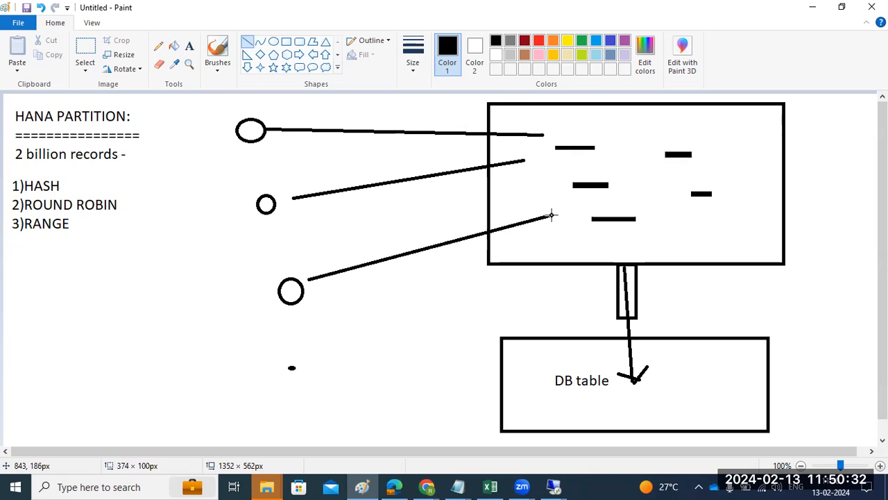
pyautogui.moveTo(293, 377); pyautogui.dragTo(574, 196)
# Step: Add lines toward DB table, marks around its label, and two diagonals crossing out the box
pyautogui.moveTo(553, 130); pyautogui.dragTo(555, 232)
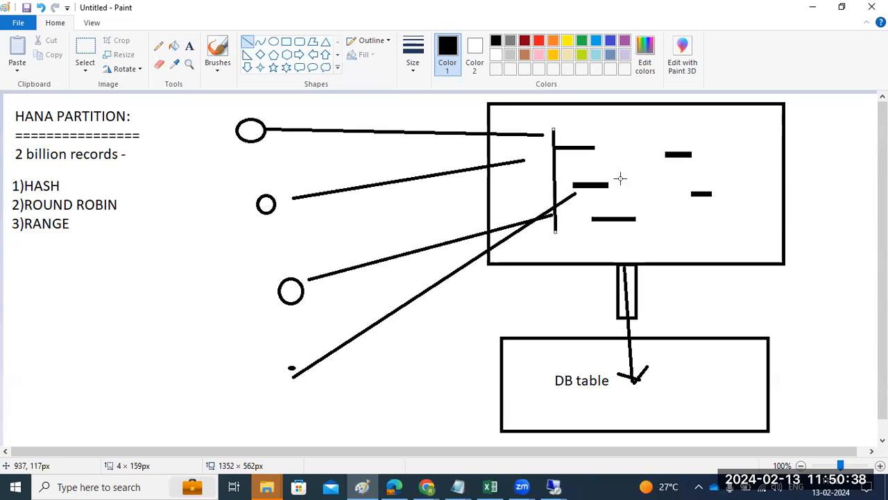
pyautogui.moveTo(631, 263); pyautogui.dragTo(635, 383)
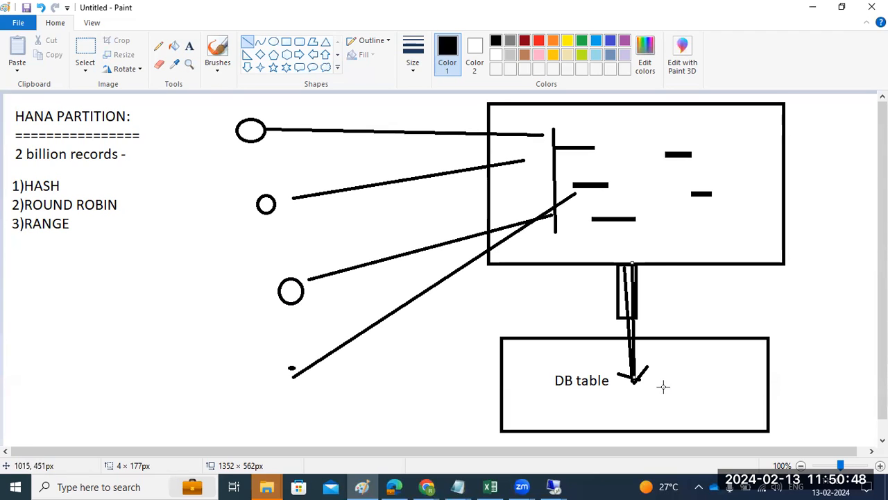
pyautogui.moveTo(656, 165)
pyautogui.mouseDown()
pyautogui.moveTo(652, 378)
pyautogui.moveTo(623, 160)
pyautogui.mouseUp()
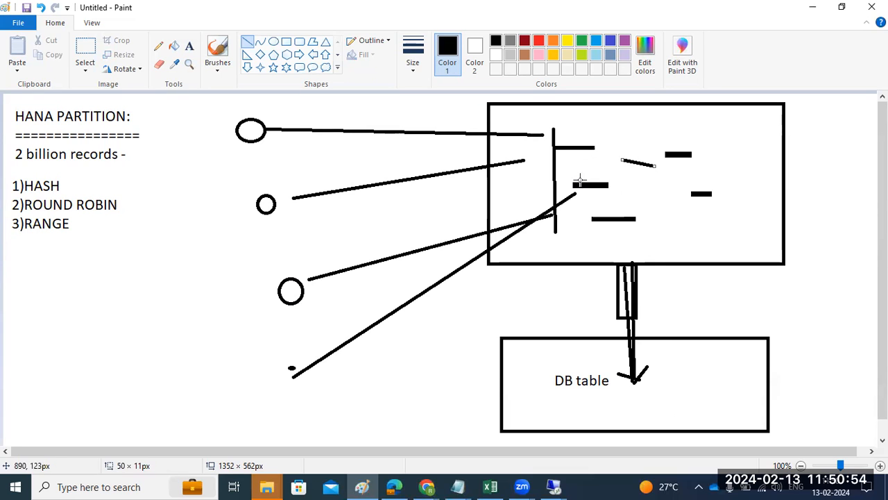
pyautogui.moveTo(571, 396); pyautogui.dragTo(613, 389)
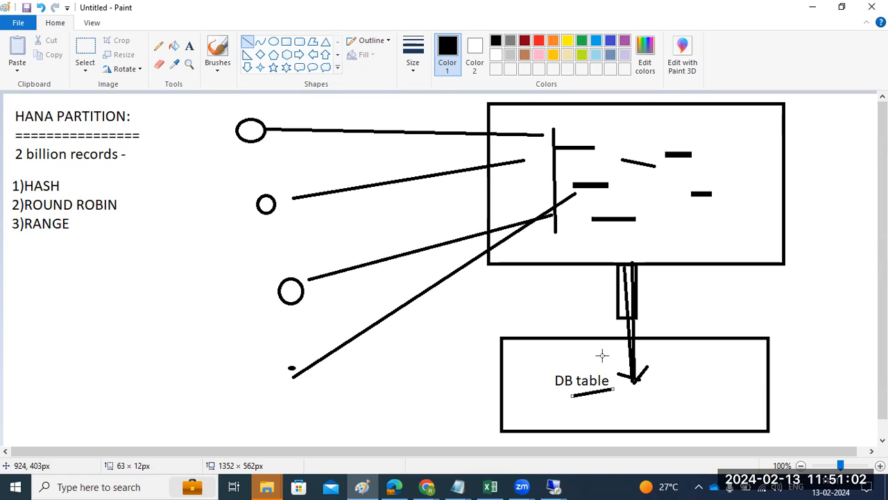
pyautogui.moveTo(597, 353)
pyautogui.mouseDown()
pyautogui.moveTo(590, 369)
pyautogui.moveTo(608, 363)
pyautogui.mouseUp()
pyautogui.moveTo(609, 153); pyautogui.dragTo(627, 342)
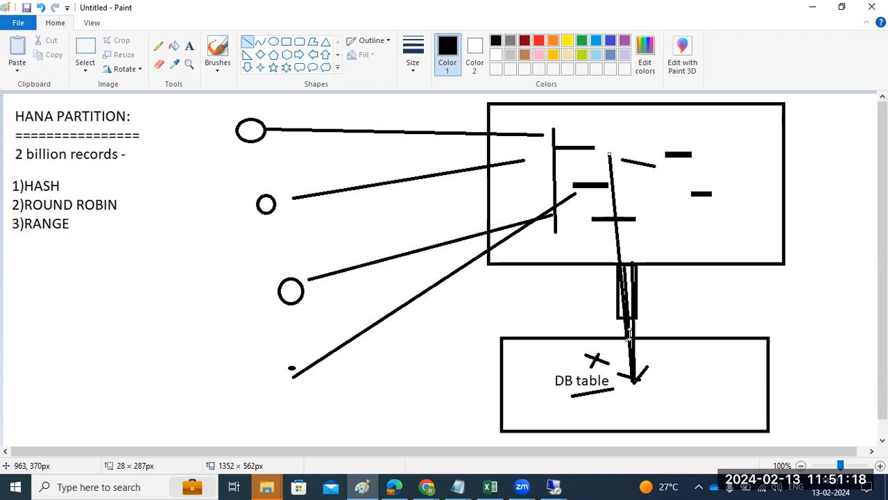
pyautogui.moveTo(825, 109); pyautogui.dragTo(502, 311)
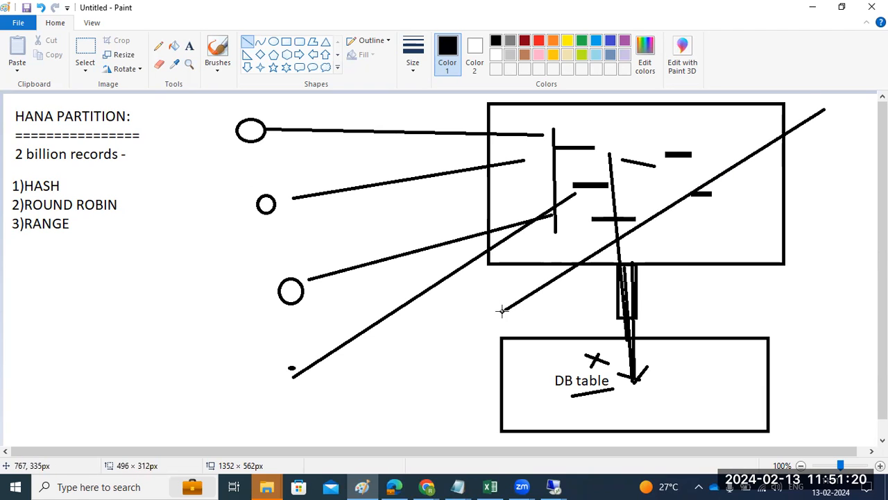
pyautogui.moveTo(465, 120)
pyautogui.mouseDown()
pyautogui.moveTo(718, 268)
pyautogui.moveTo(828, 310)
pyautogui.mouseUp()
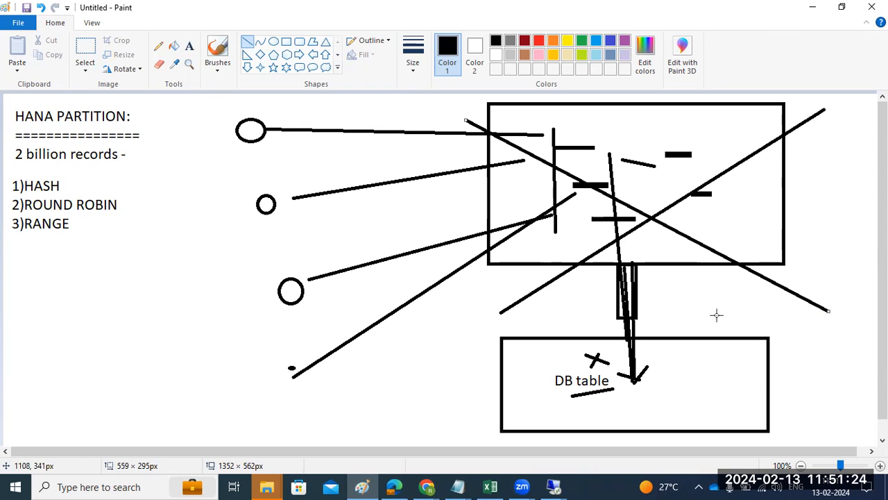
pyautogui.moveTo(619, 400)
pyautogui.mouseDown()
pyautogui.moveTo(692, 413)
pyautogui.moveTo(693, 381)
pyautogui.moveTo(668, 374)
pyautogui.moveTo(698, 400)
pyautogui.mouseUp()
# Step: Add a mark in the DB table box, then undo with Ctrl+Z until the canvas is blank
pyautogui.click(713, 405)
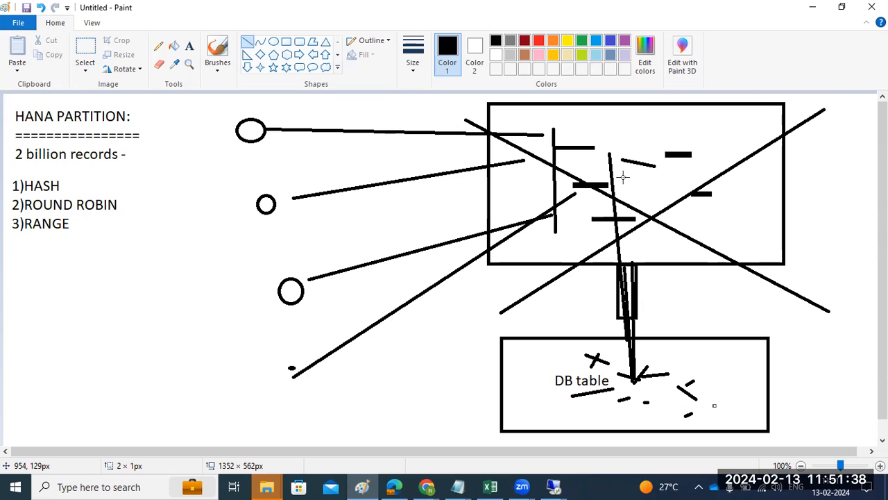
pyautogui.hotkey('ctrl', 'z')
pyautogui.hotkey('ctrl', 'z')
pyautogui.hotkey('ctrl', 'z')
pyautogui.hotkey('ctrl', 'z')
pyautogui.hotkey('ctrl', 'z')
pyautogui.hotkey('ctrl', 'z')
pyautogui.hotkey('ctrl', 'z')
pyautogui.hotkey('ctrl', 'z')
pyautogui.hotkey('ctrl', 'z')
pyautogui.hotkey('ctrl', 'z')
pyautogui.hotkey('ctrl', 'z')
pyautogui.hotkey('ctrl', 'z')
pyautogui.hotkey('ctrl', 'z')
pyautogui.hotkey('ctrl', 'z')
pyautogui.hotkey('ctrl', 'z')
pyautogui.hotkey('ctrl', 'z')
pyautogui.hotkey('ctrl', 'z')
pyautogui.hotkey('ctrl', 'z')
pyautogui.hotkey('ctrl', 'z')
pyautogui.hotkey('ctrl', 'z')
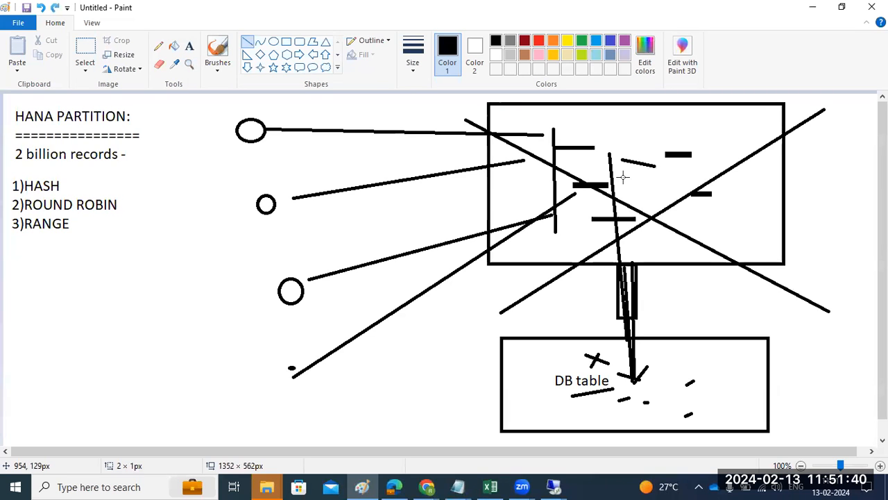
pyautogui.hotkey('ctrl', 'z')
pyautogui.hotkey('ctrl', 'z')
pyautogui.hotkey('ctrl', 'z')
pyautogui.hotkey('ctrl', 'z')
pyautogui.hotkey('ctrl', 'z')
pyautogui.hotkey('ctrl', 'z')
pyautogui.hotkey('ctrl', 'z')
pyautogui.hotkey('ctrl', 'z')
pyautogui.hotkey('ctrl', 'z')
pyautogui.hotkey('ctrl', 'z')
pyautogui.hotkey('ctrl', 'z')
pyautogui.hotkey('ctrl', 'z')
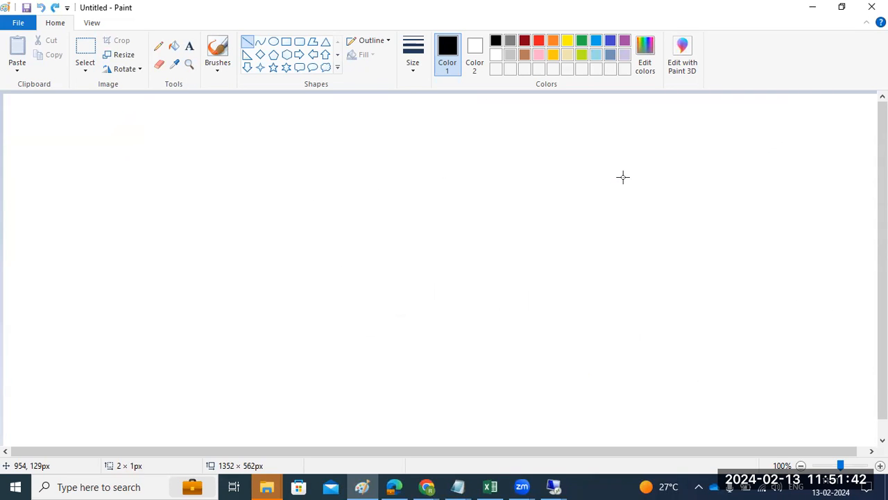